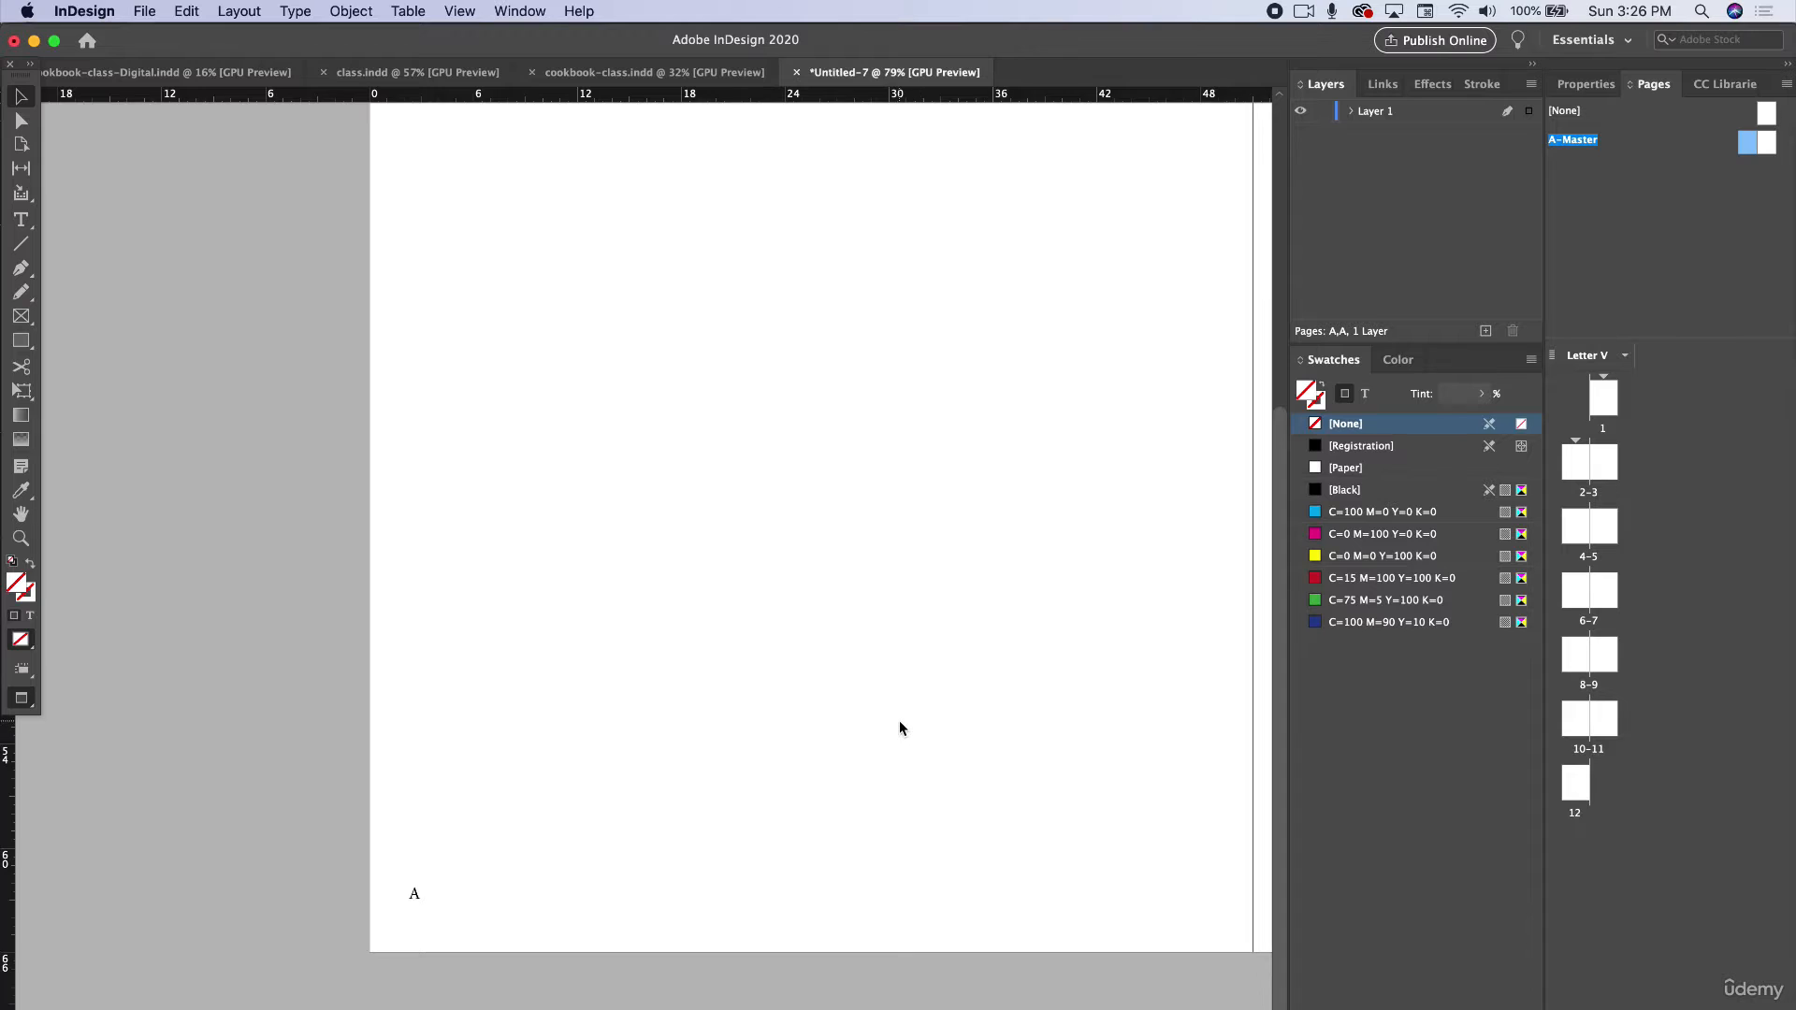
Draw a small text frame on the left page of A-Master and insert a Current Page Number marker in it.
scroll(900, 721, "down", 5)
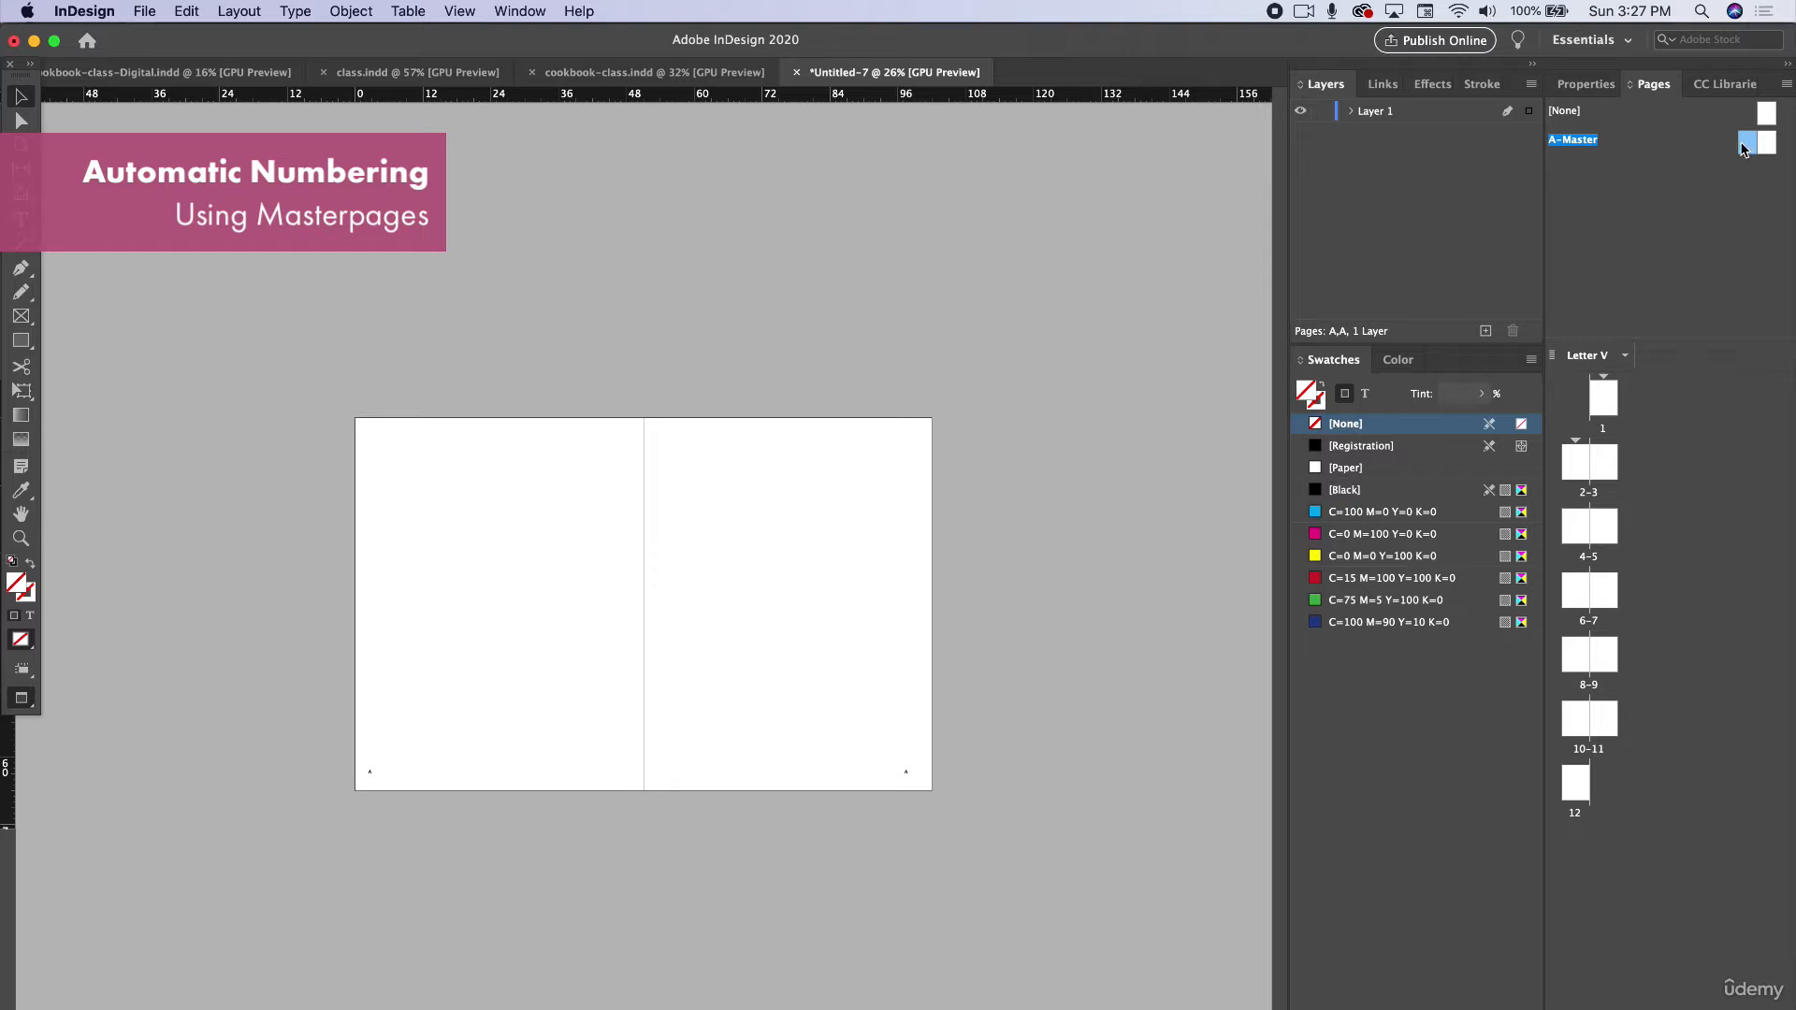
scroll(369, 707, "up", 5)
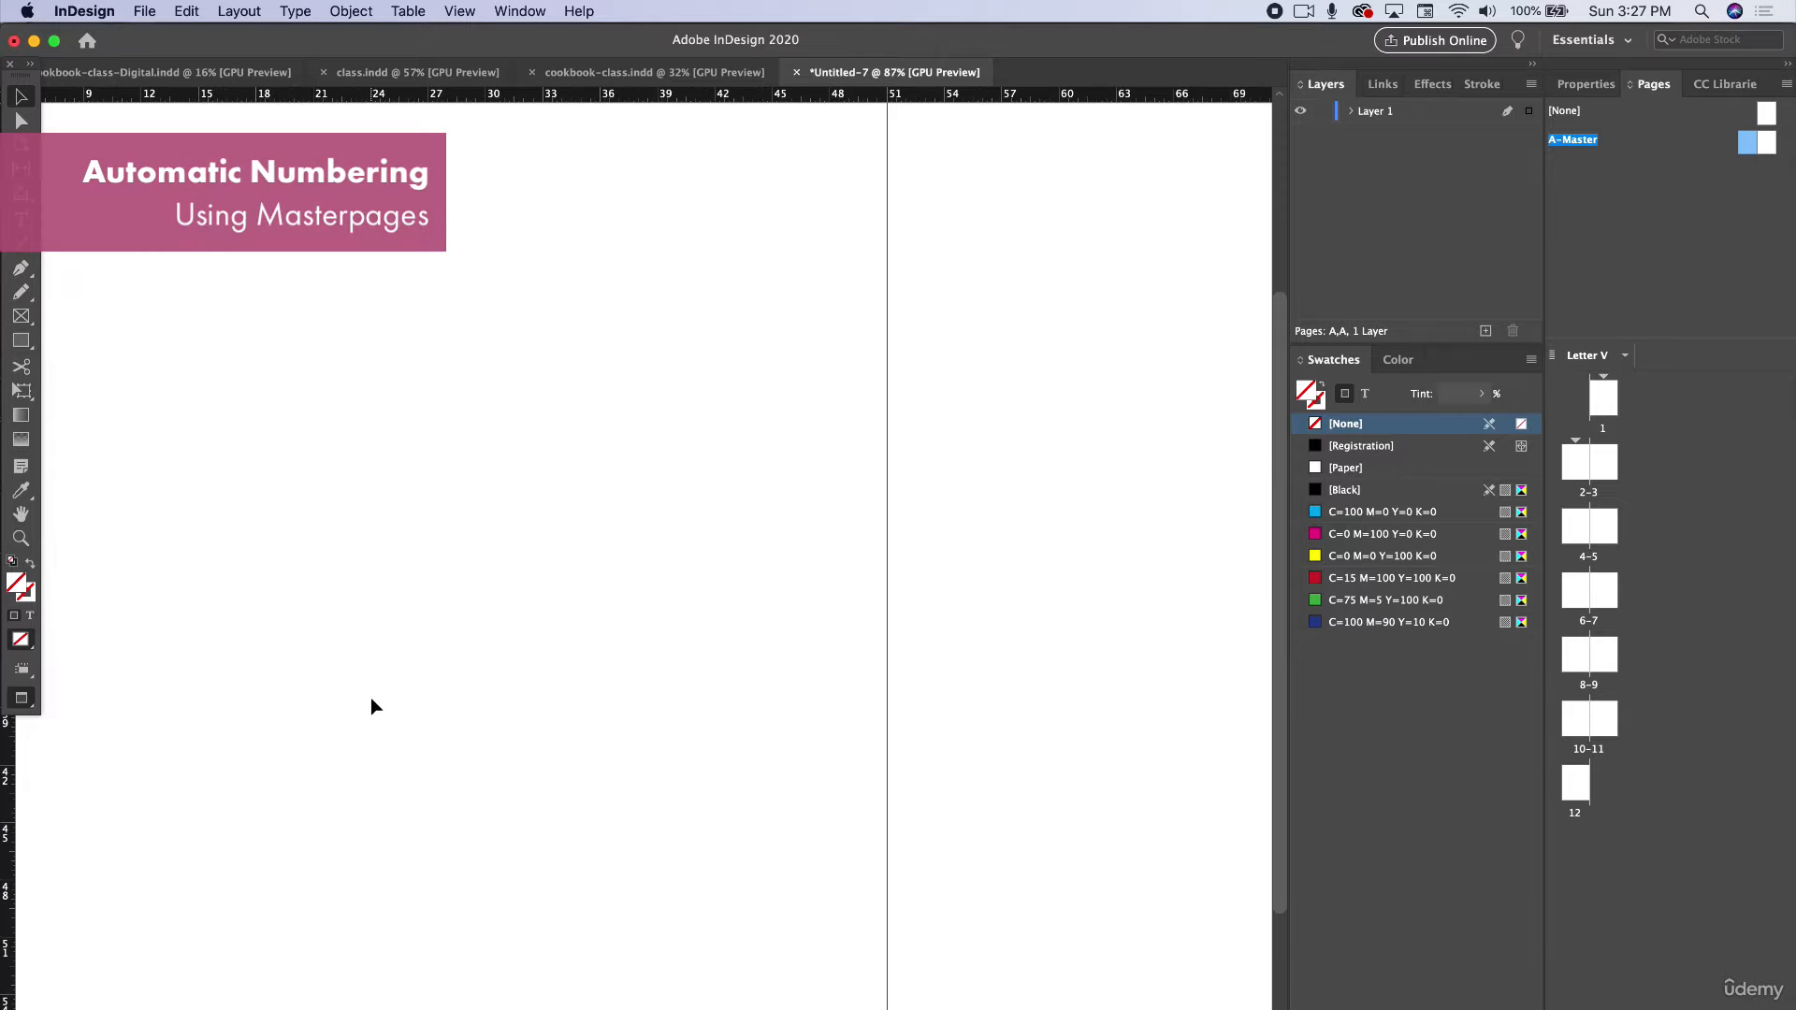
scroll(374, 706, "left", 2)
left_click(20, 220)
left_click_drag(454, 459, 455, 459)
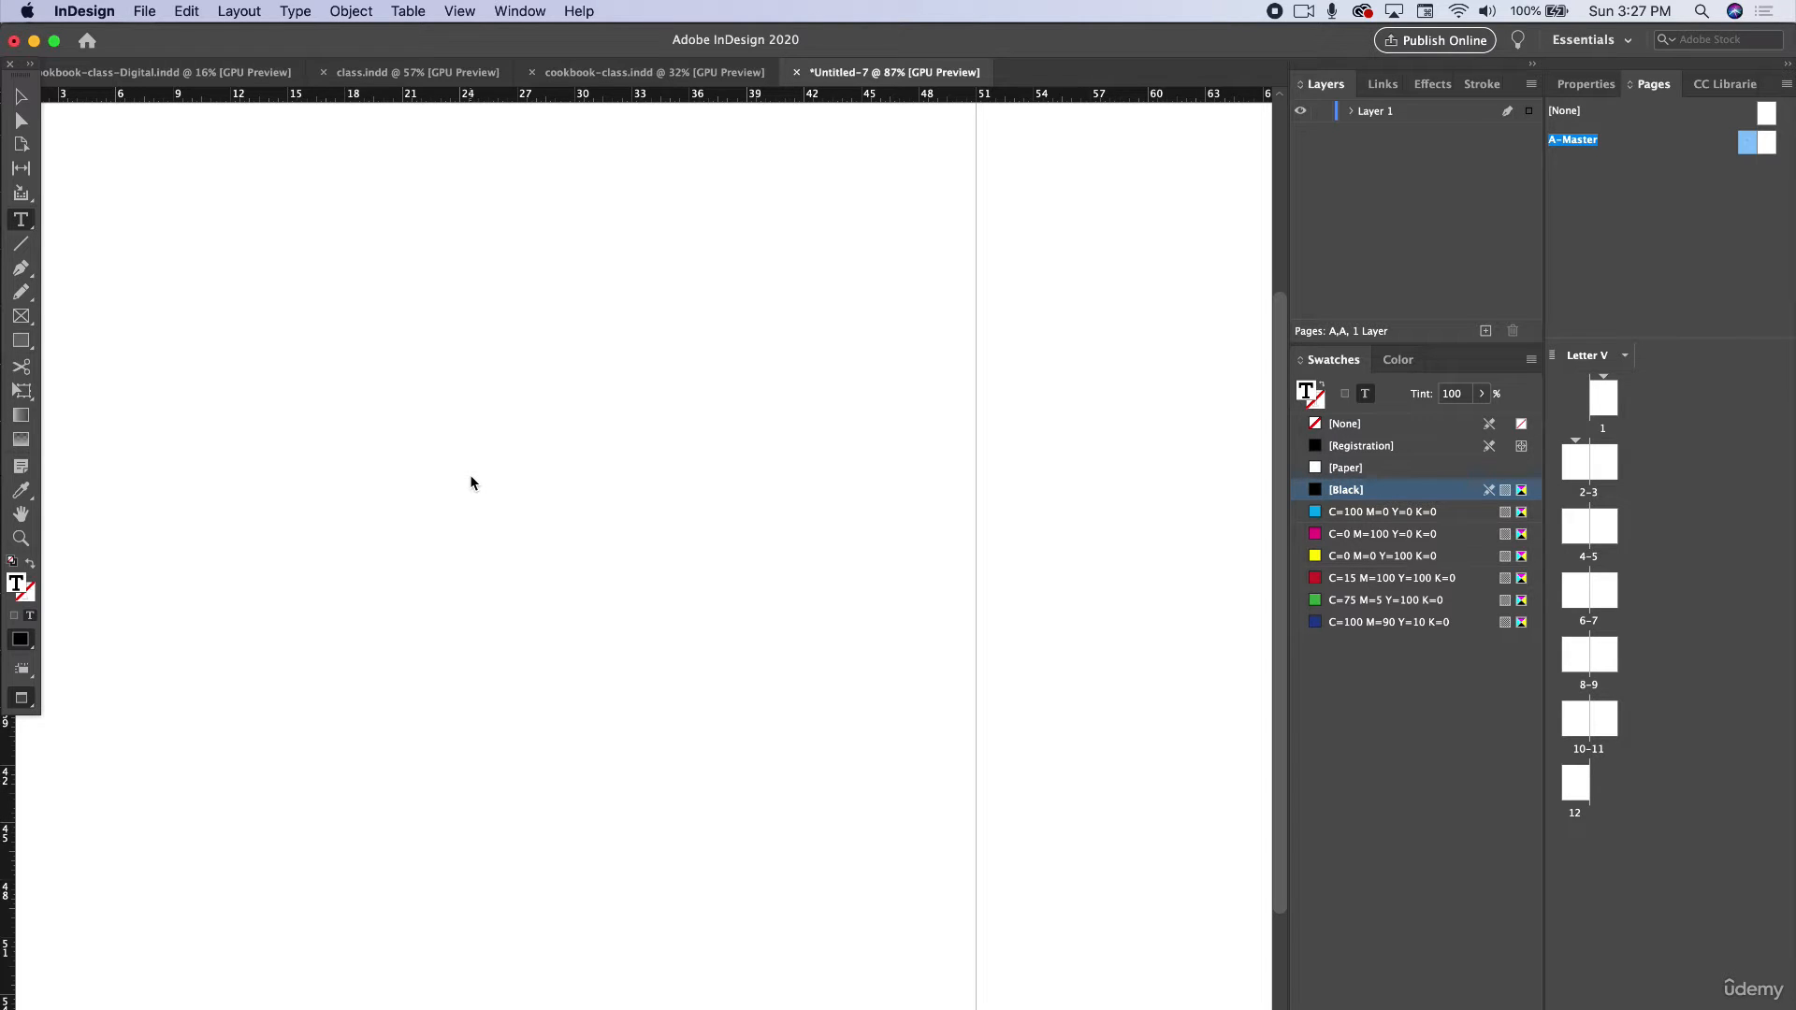
left_click(298, 11)
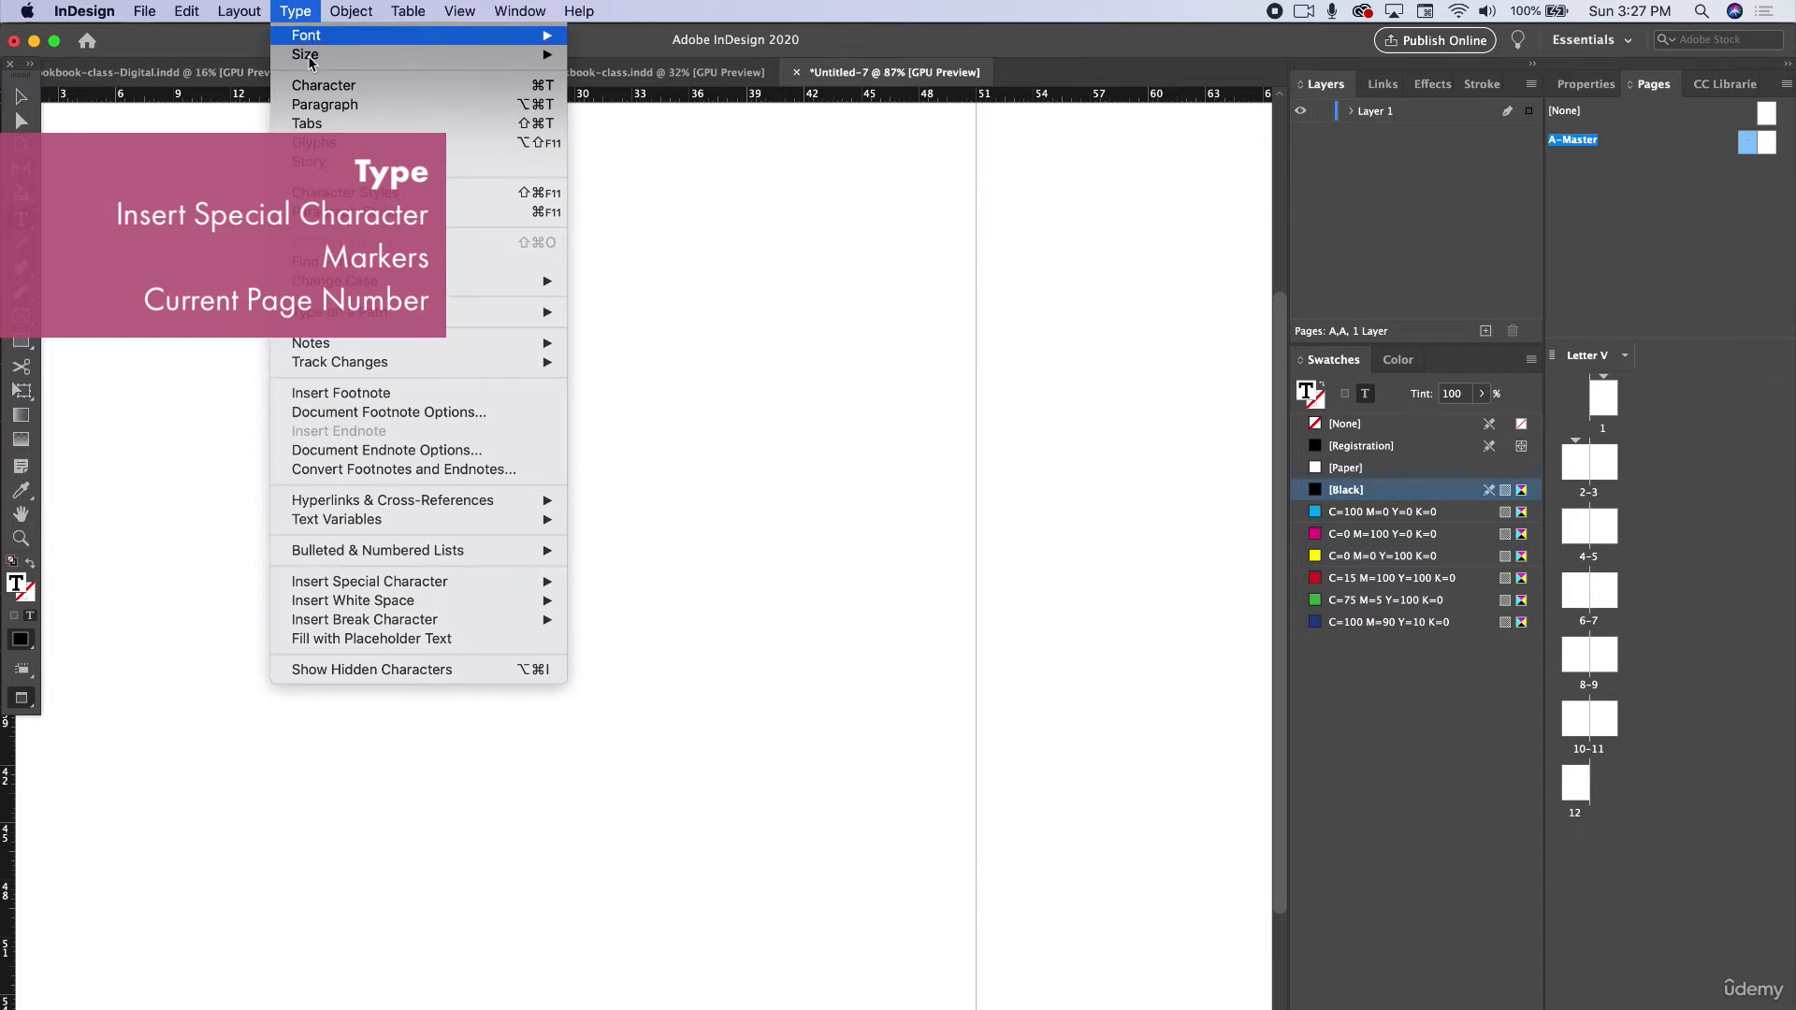
mouse_move(496, 583)
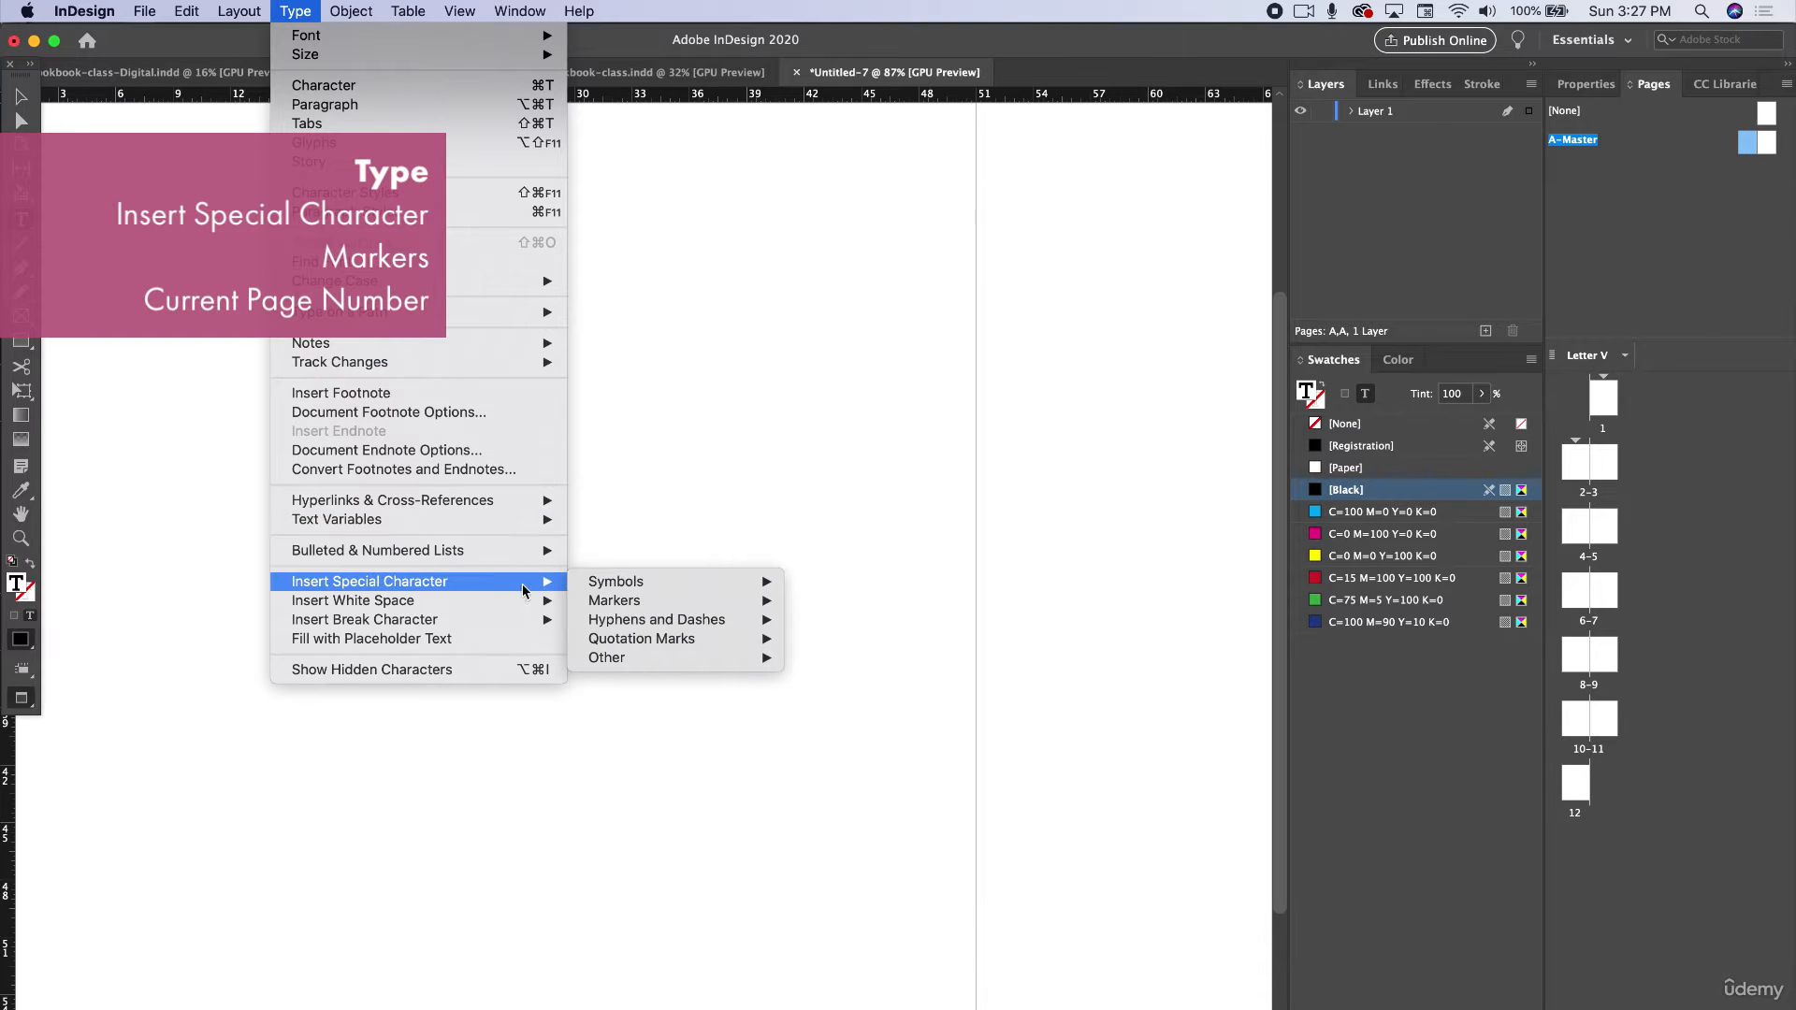
mouse_move(702, 600)
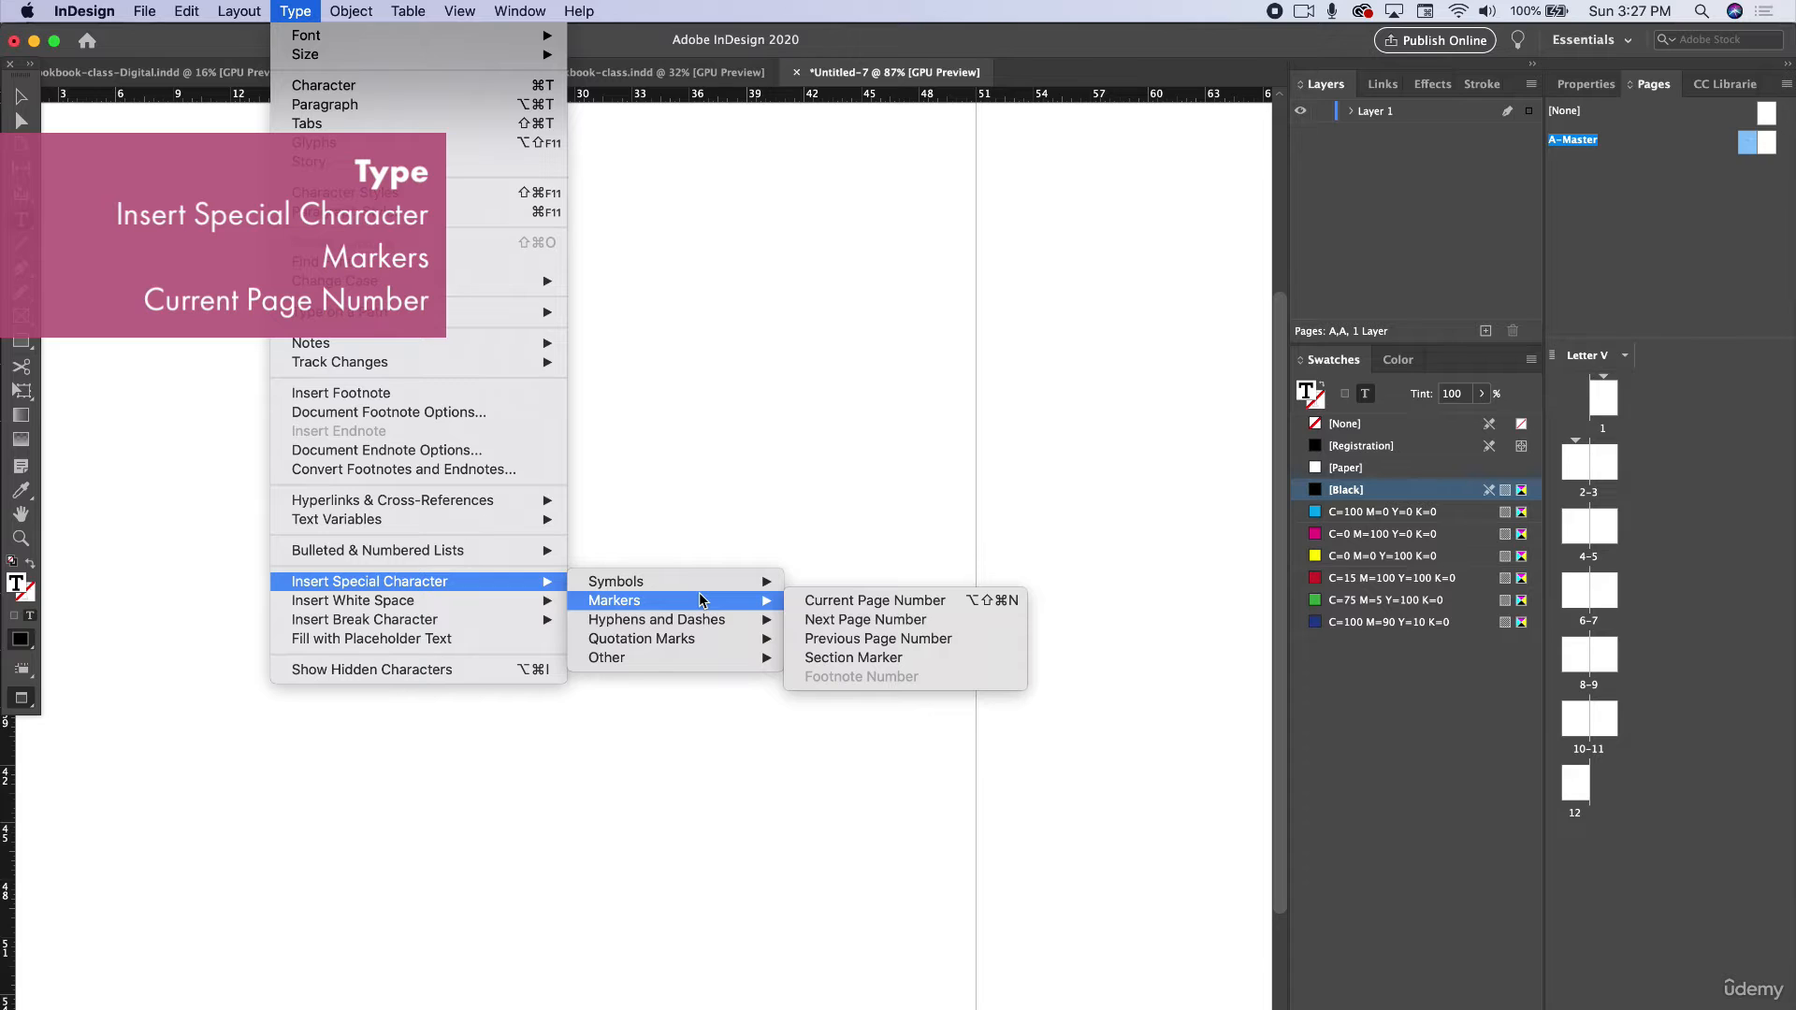
left_click(935, 602)
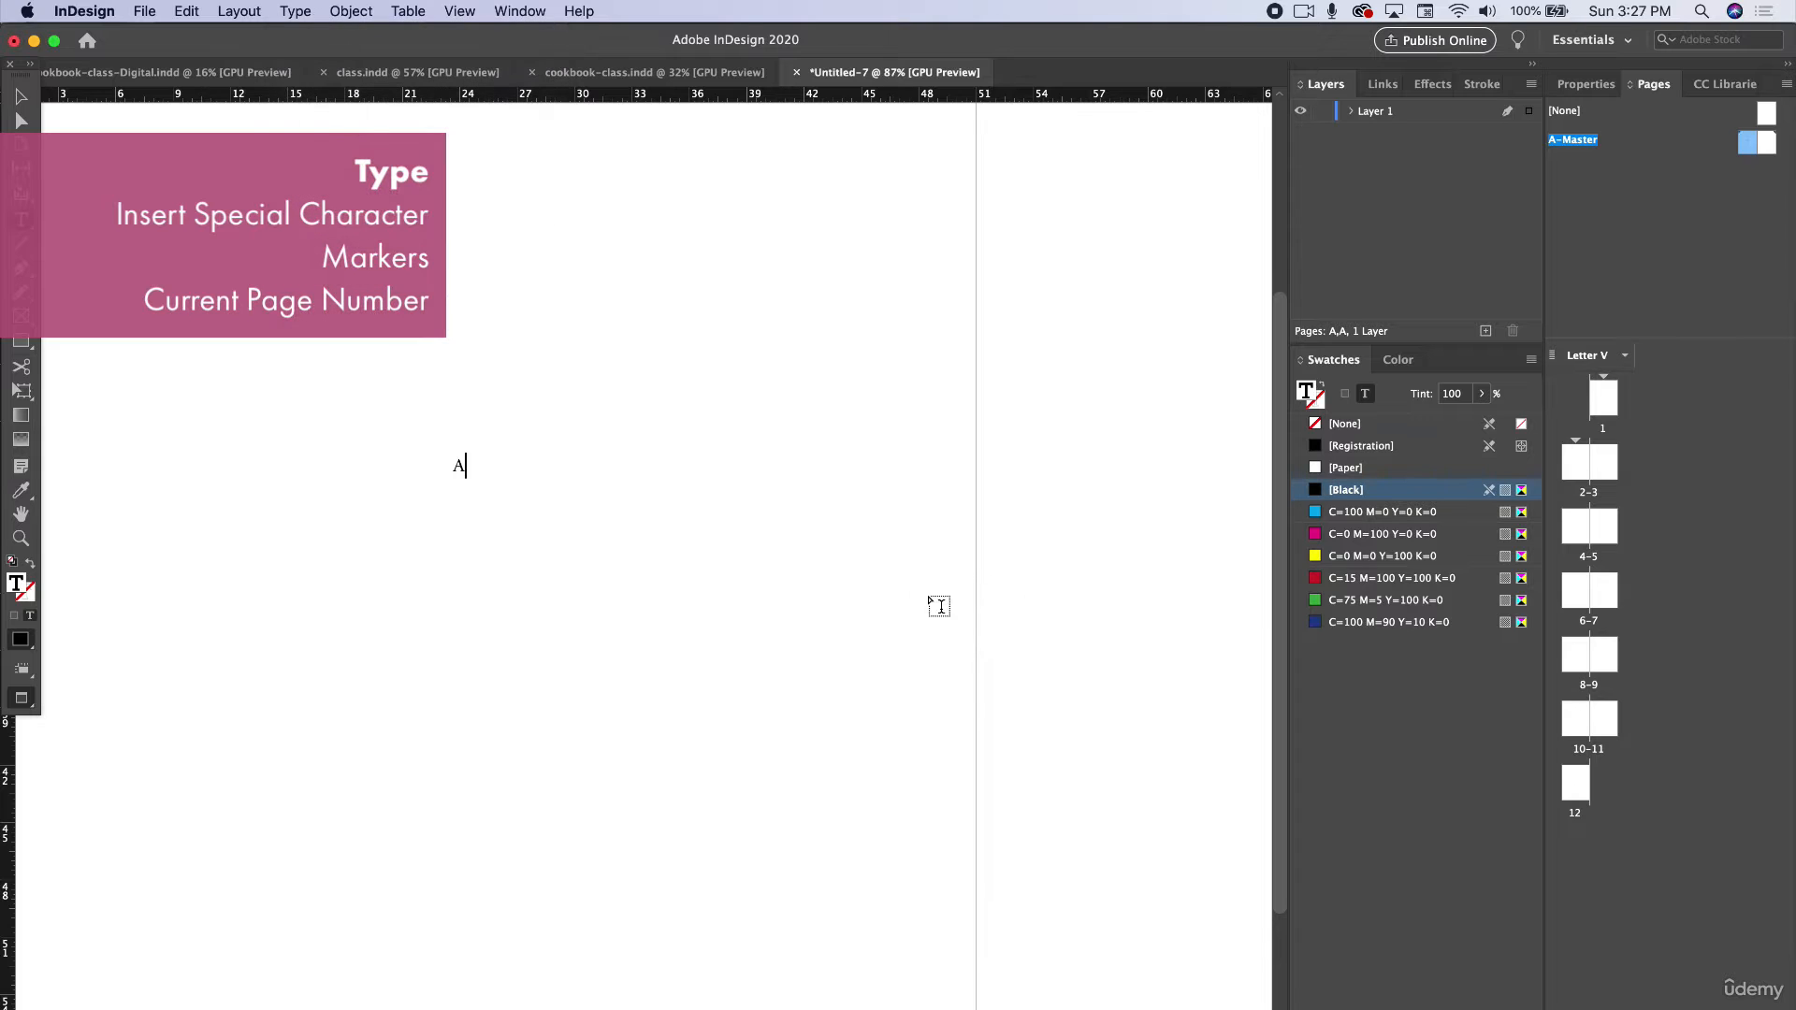
Delete the old page number frame on the left master page and move the new one into its lower outer corner.
left_click(21, 96)
left_click(619, 502)
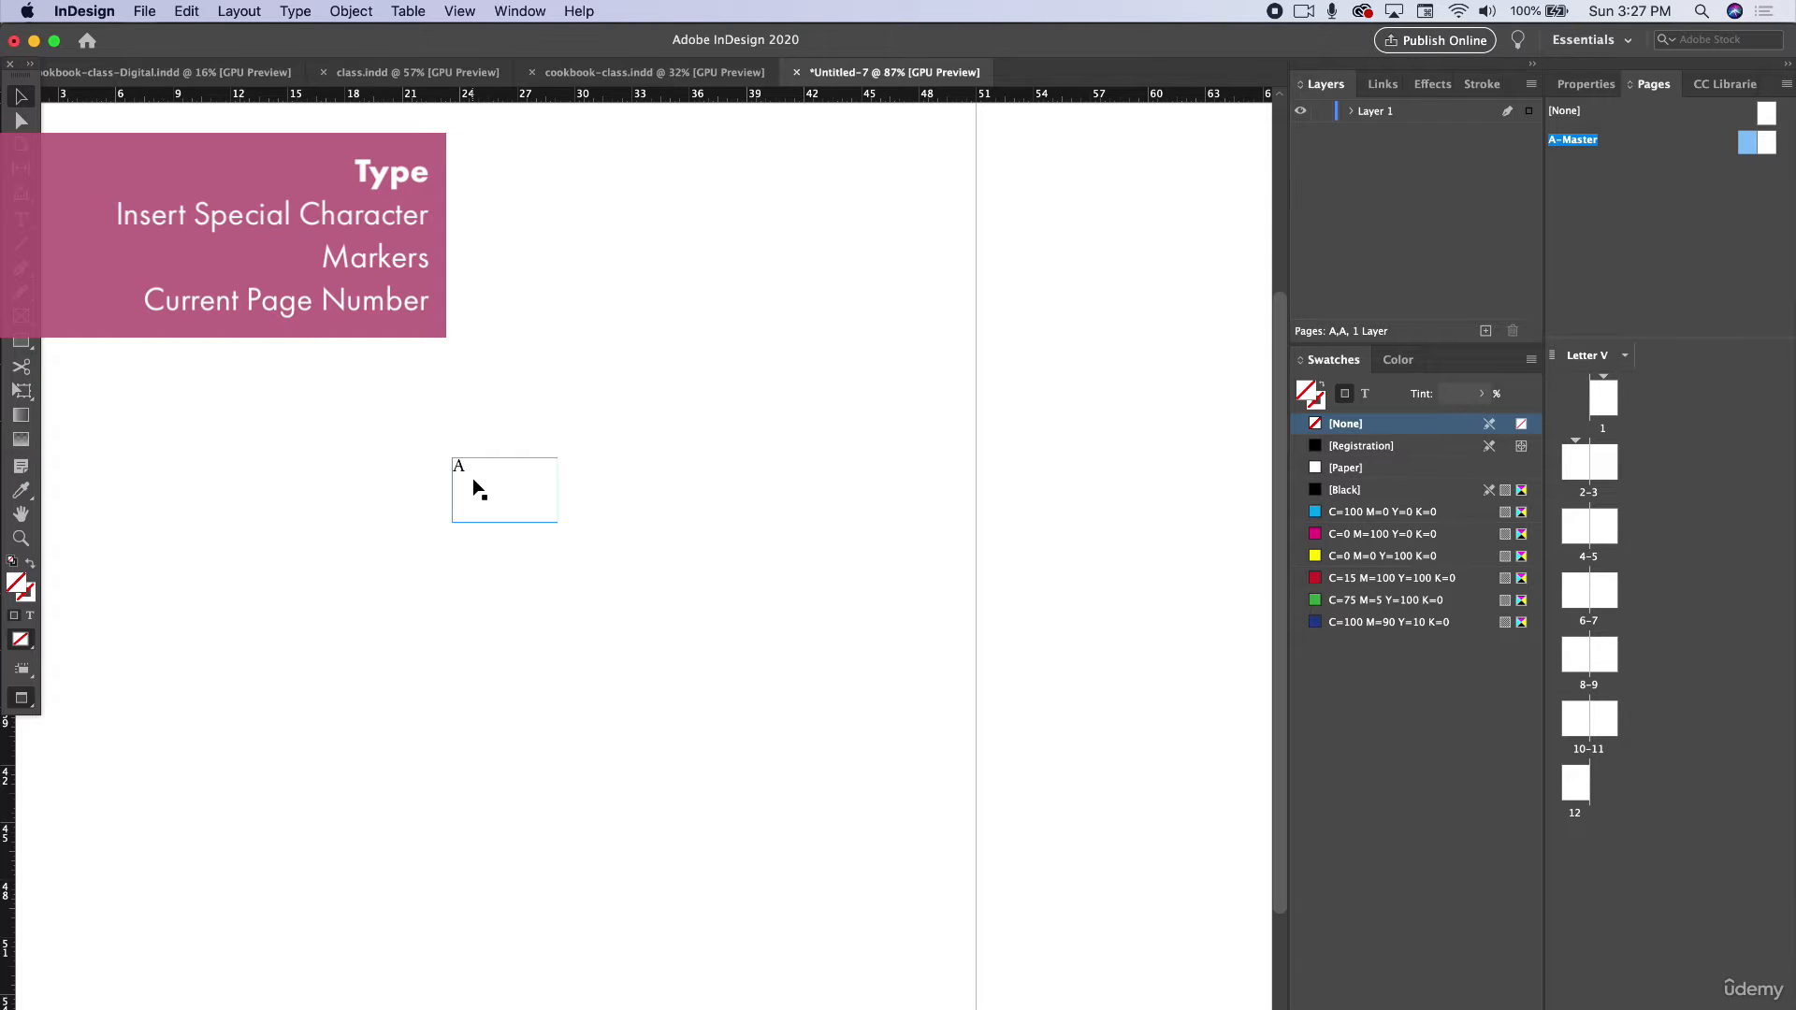
scroll(472, 480, "down", 4)
scroll(472, 480, "left", 4)
left_click(309, 910)
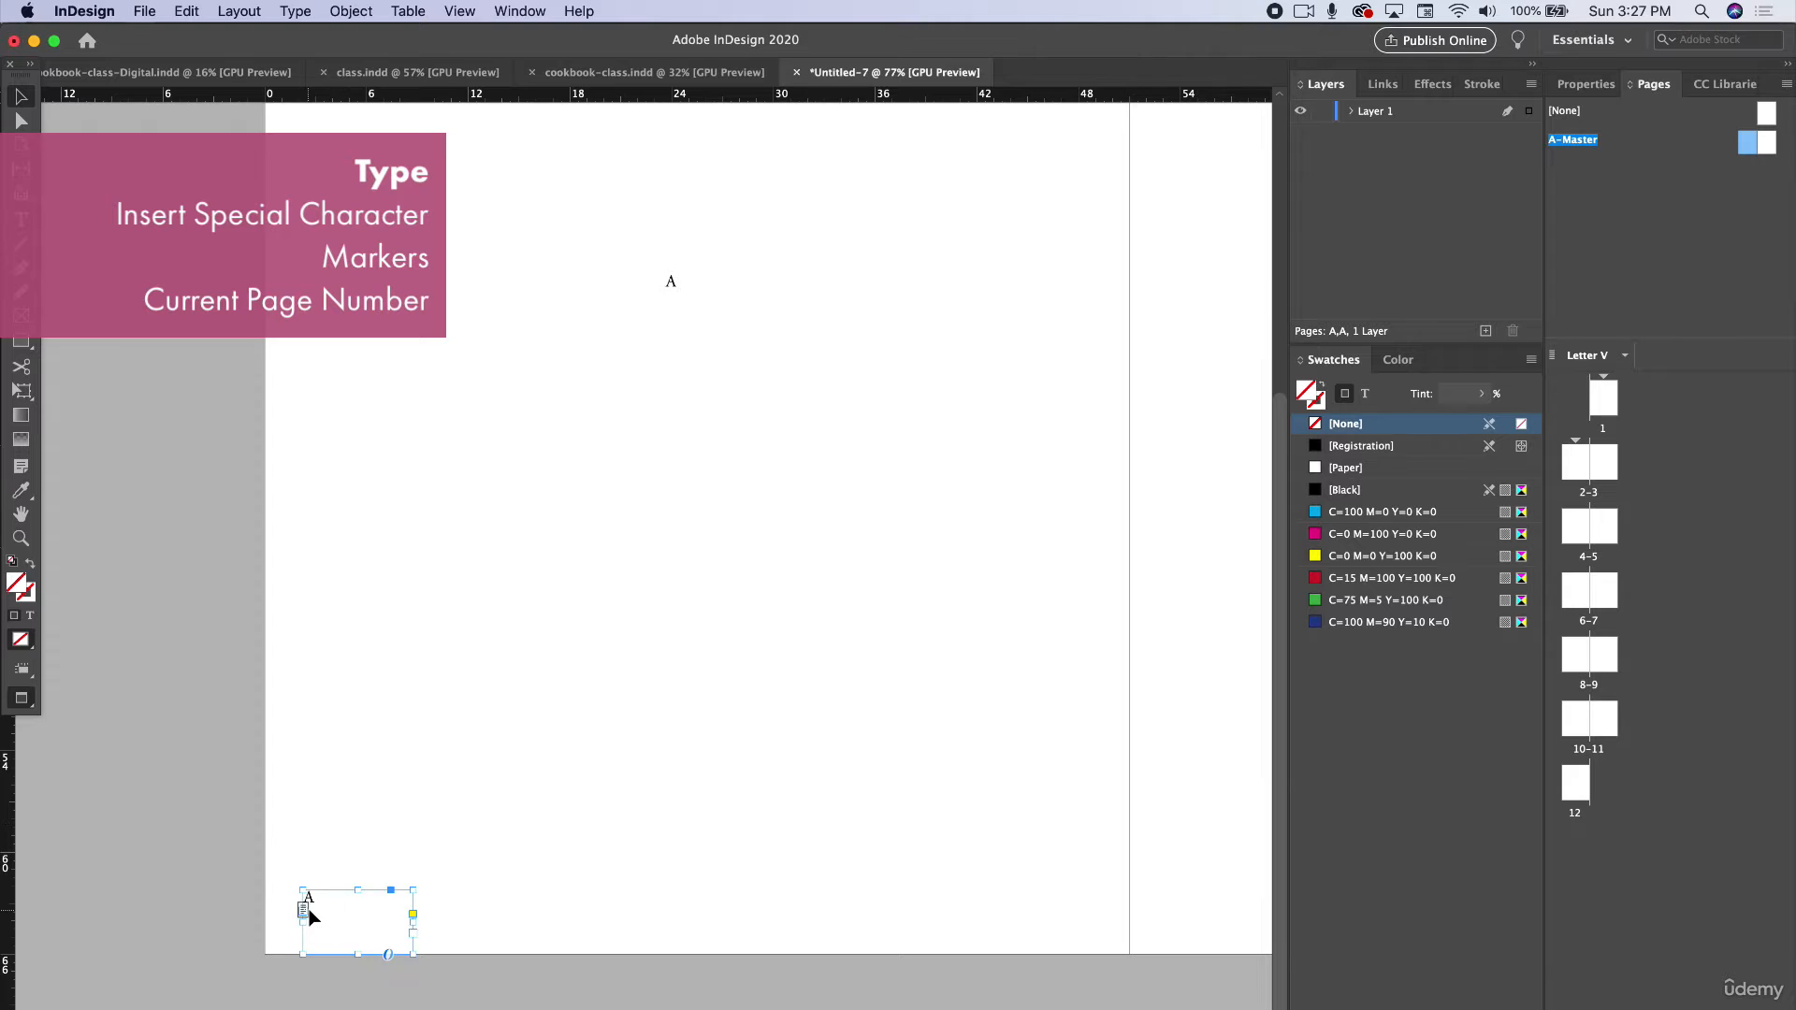
key("Delete")
left_click_drag(672, 280, 315, 886)
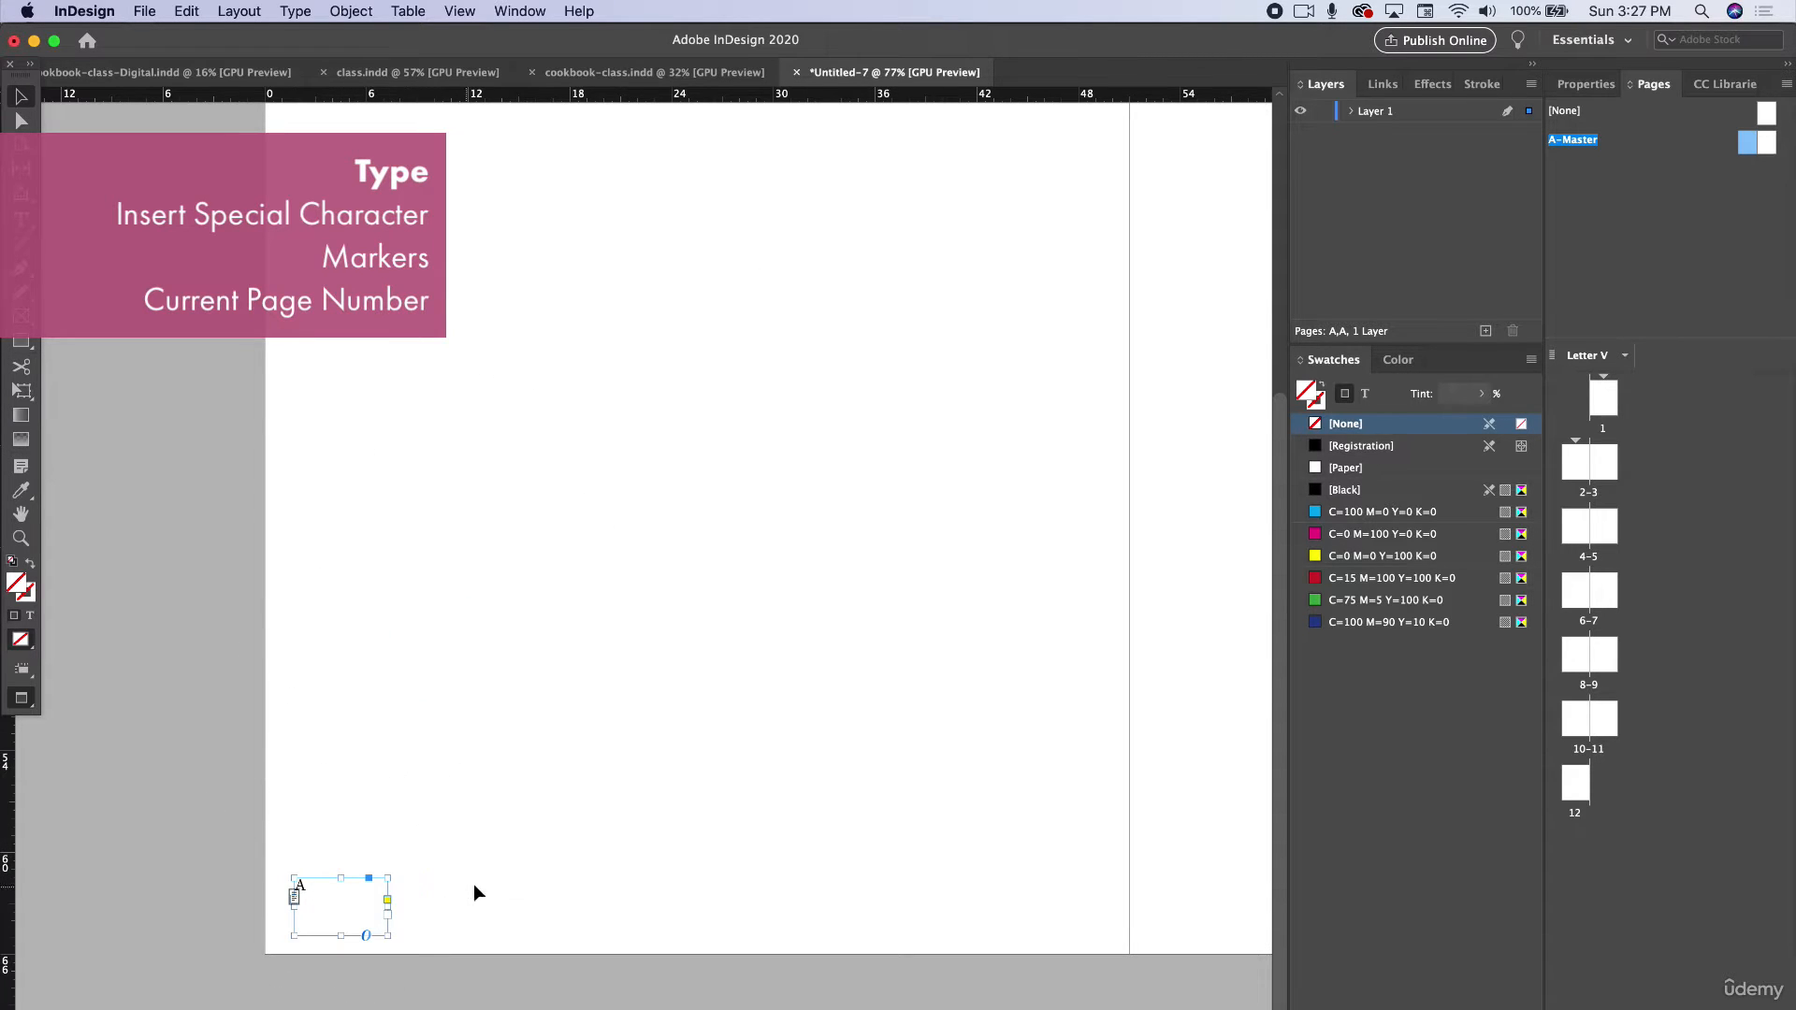
Paste a copy of the page number frame on the right master page, replacing the old one in the lower outer corner.
scroll(482, 884, "right", 10)
key("super+v")
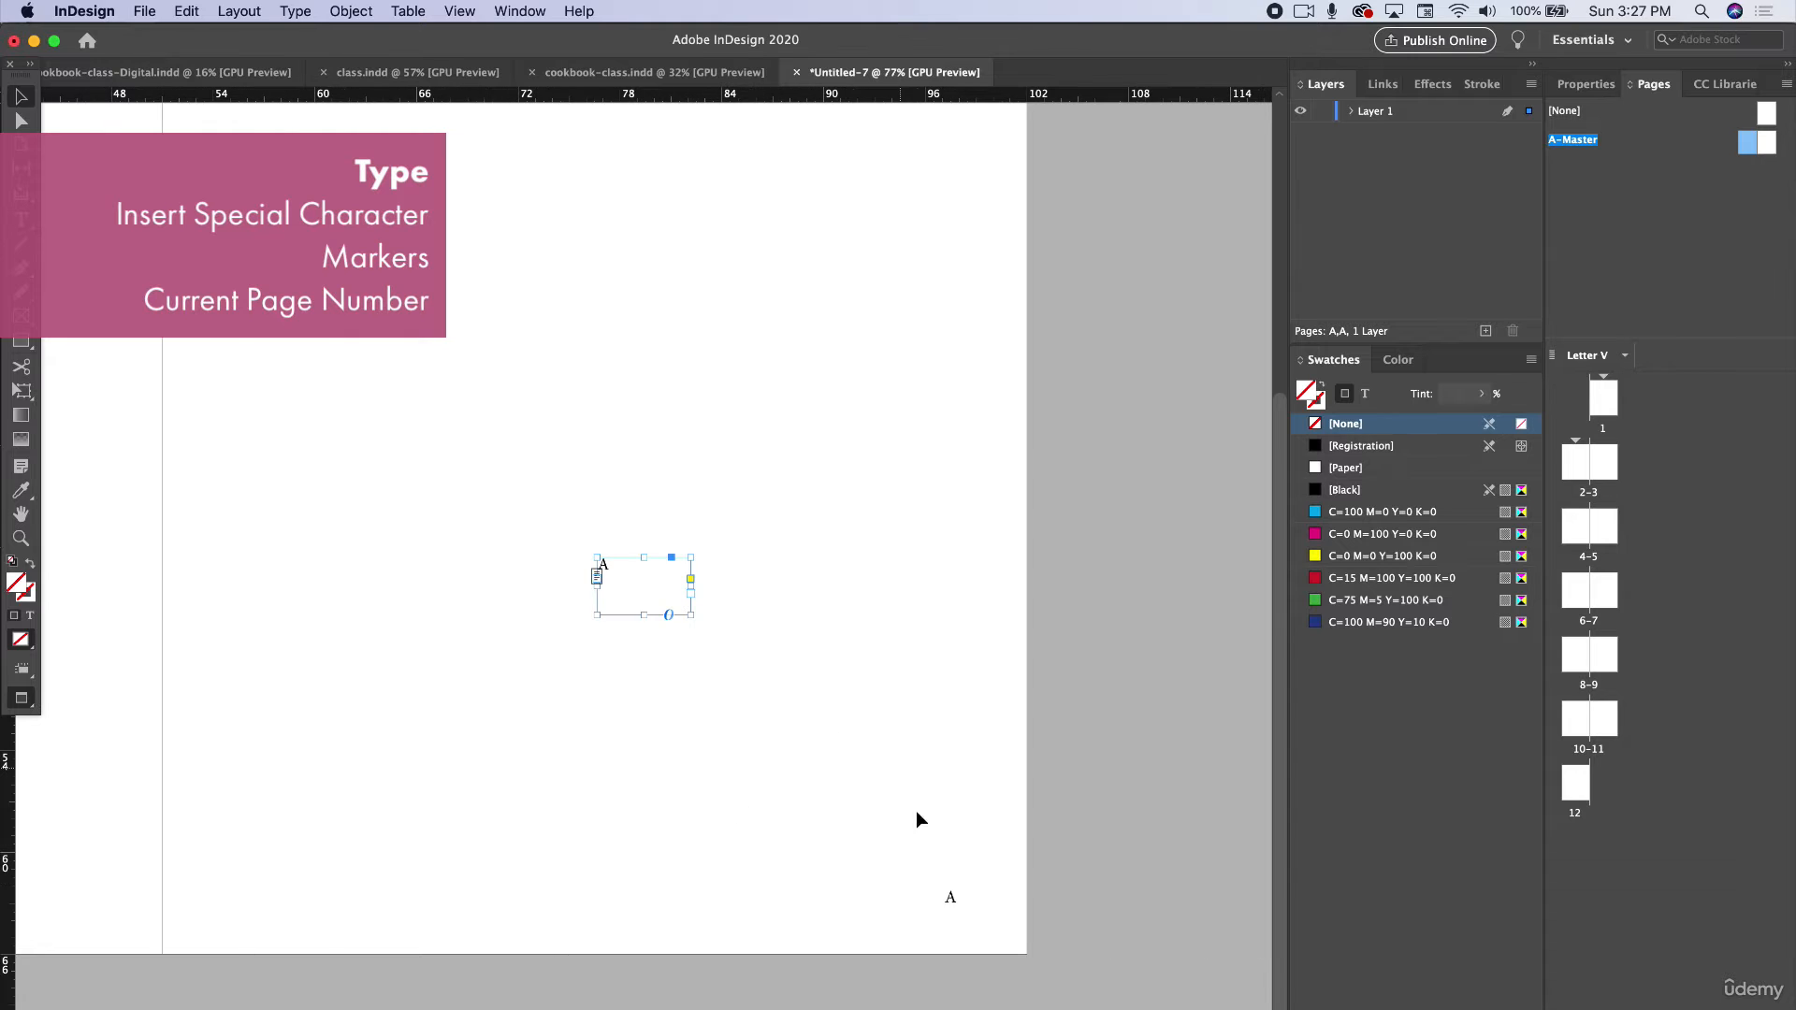
left_click(951, 898)
key("Delete")
left_click_drag(603, 566, 963, 895)
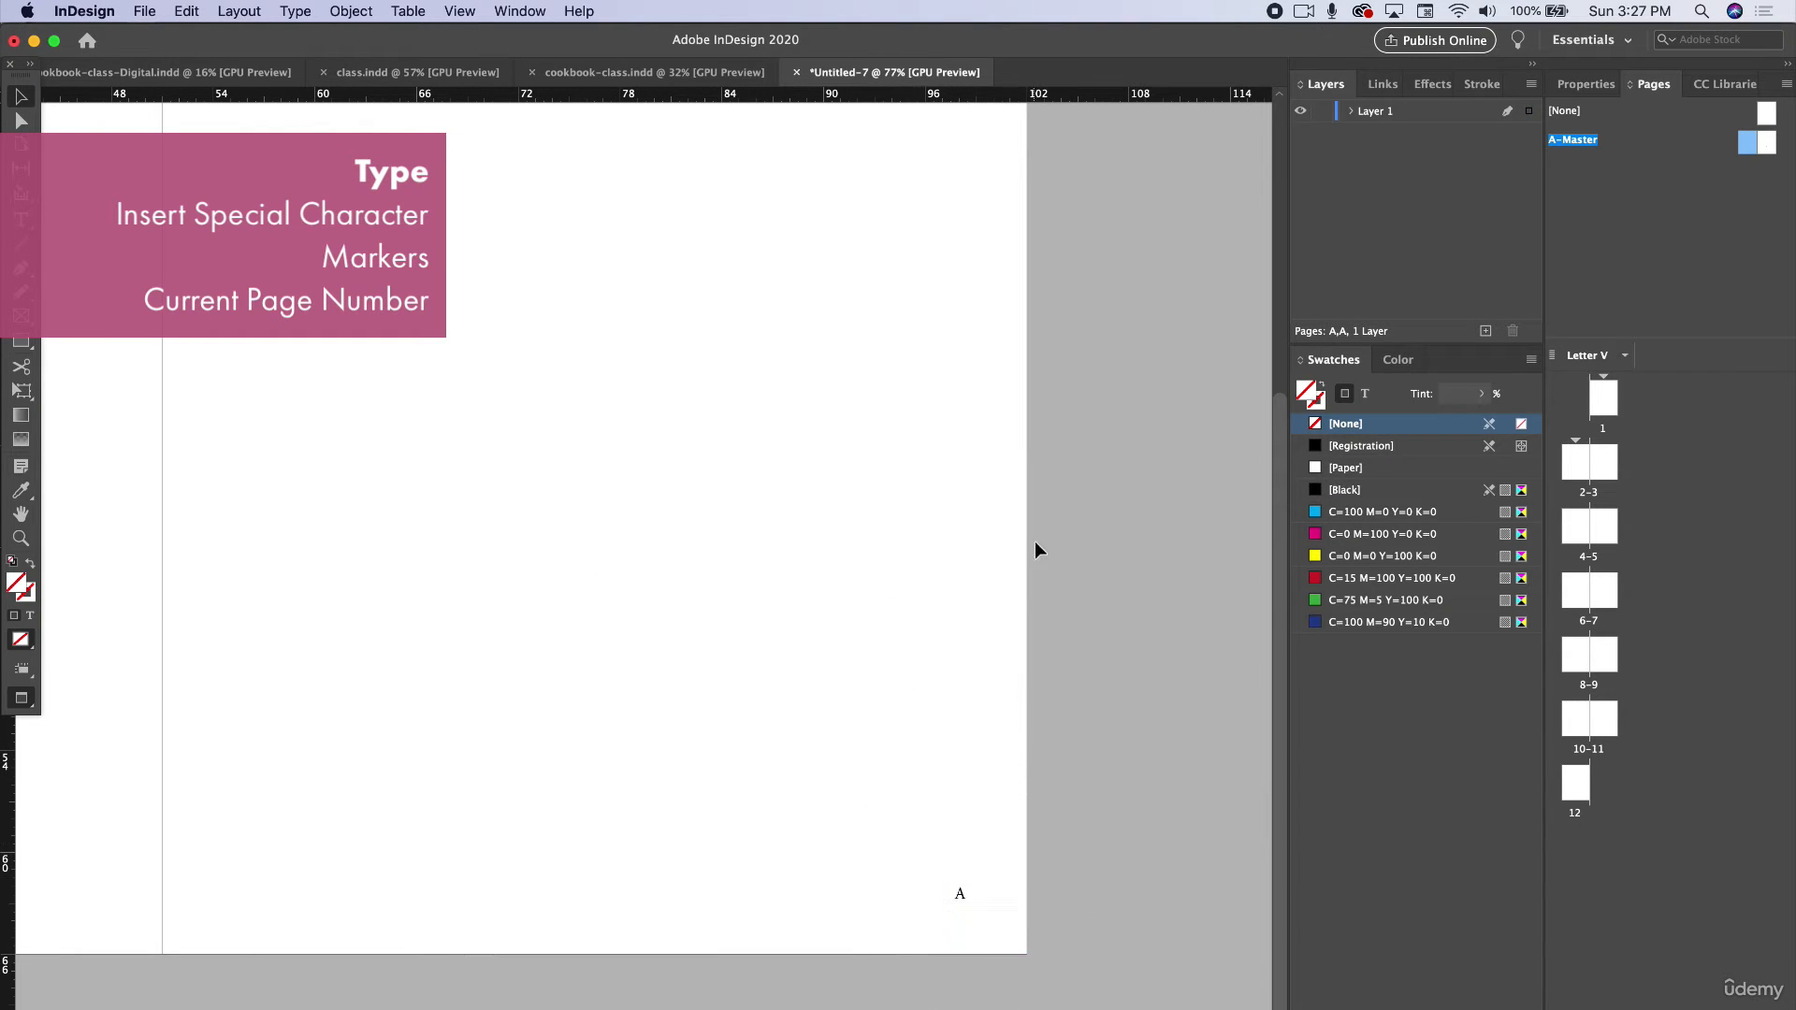
Apply A-Master to all document pages from 1 to 12.
scroll(1043, 571, "down", 5)
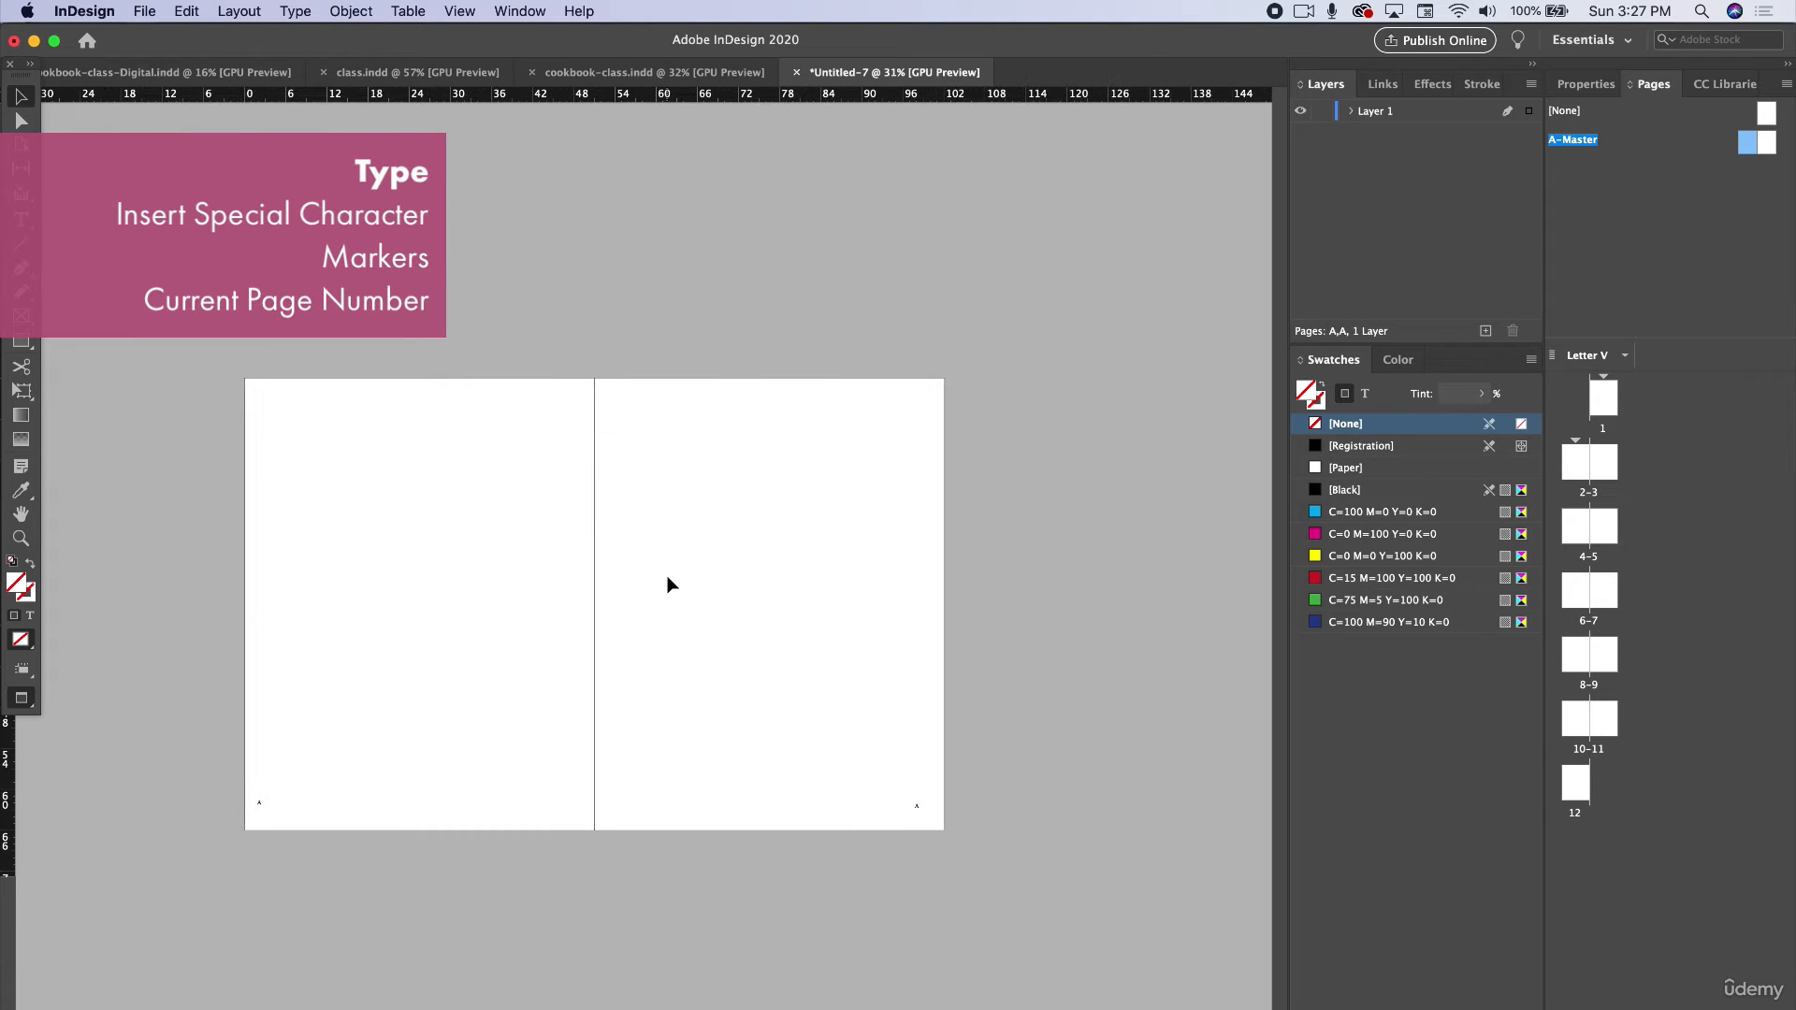
left_click(1604, 401)
left_click(1576, 784, "shift")
right_click(1619, 413)
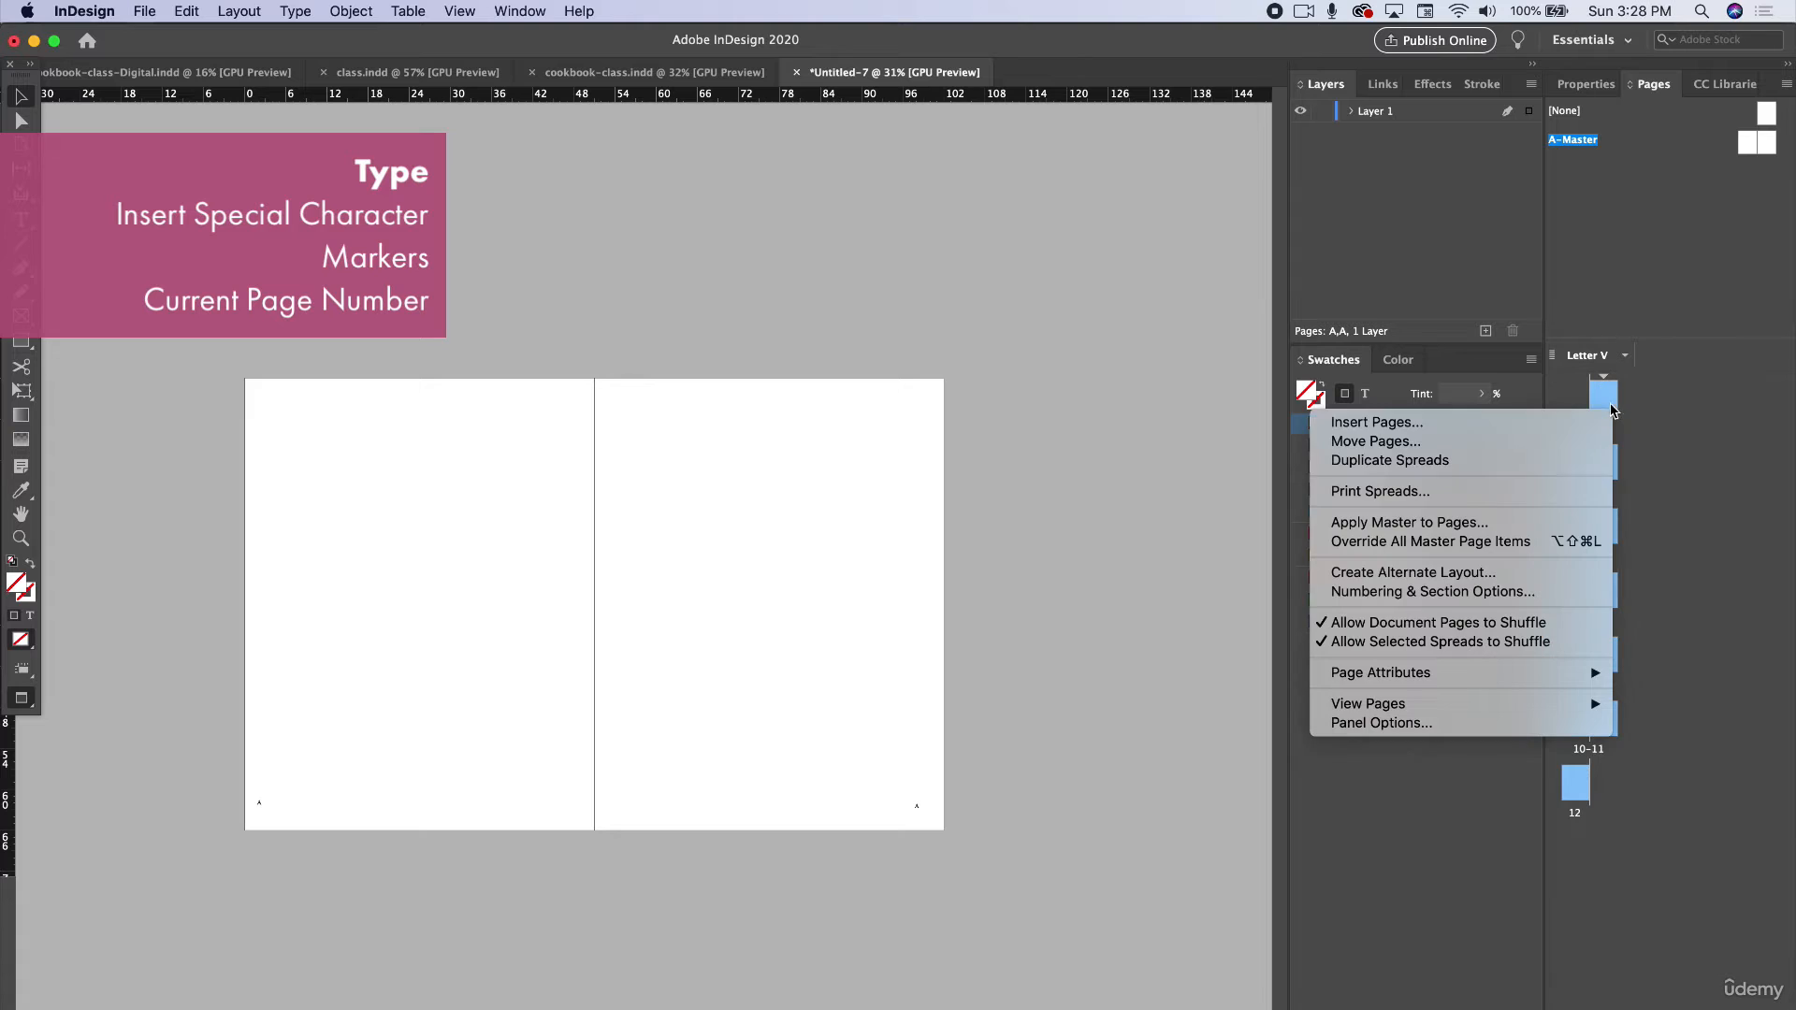
left_click(1410, 522)
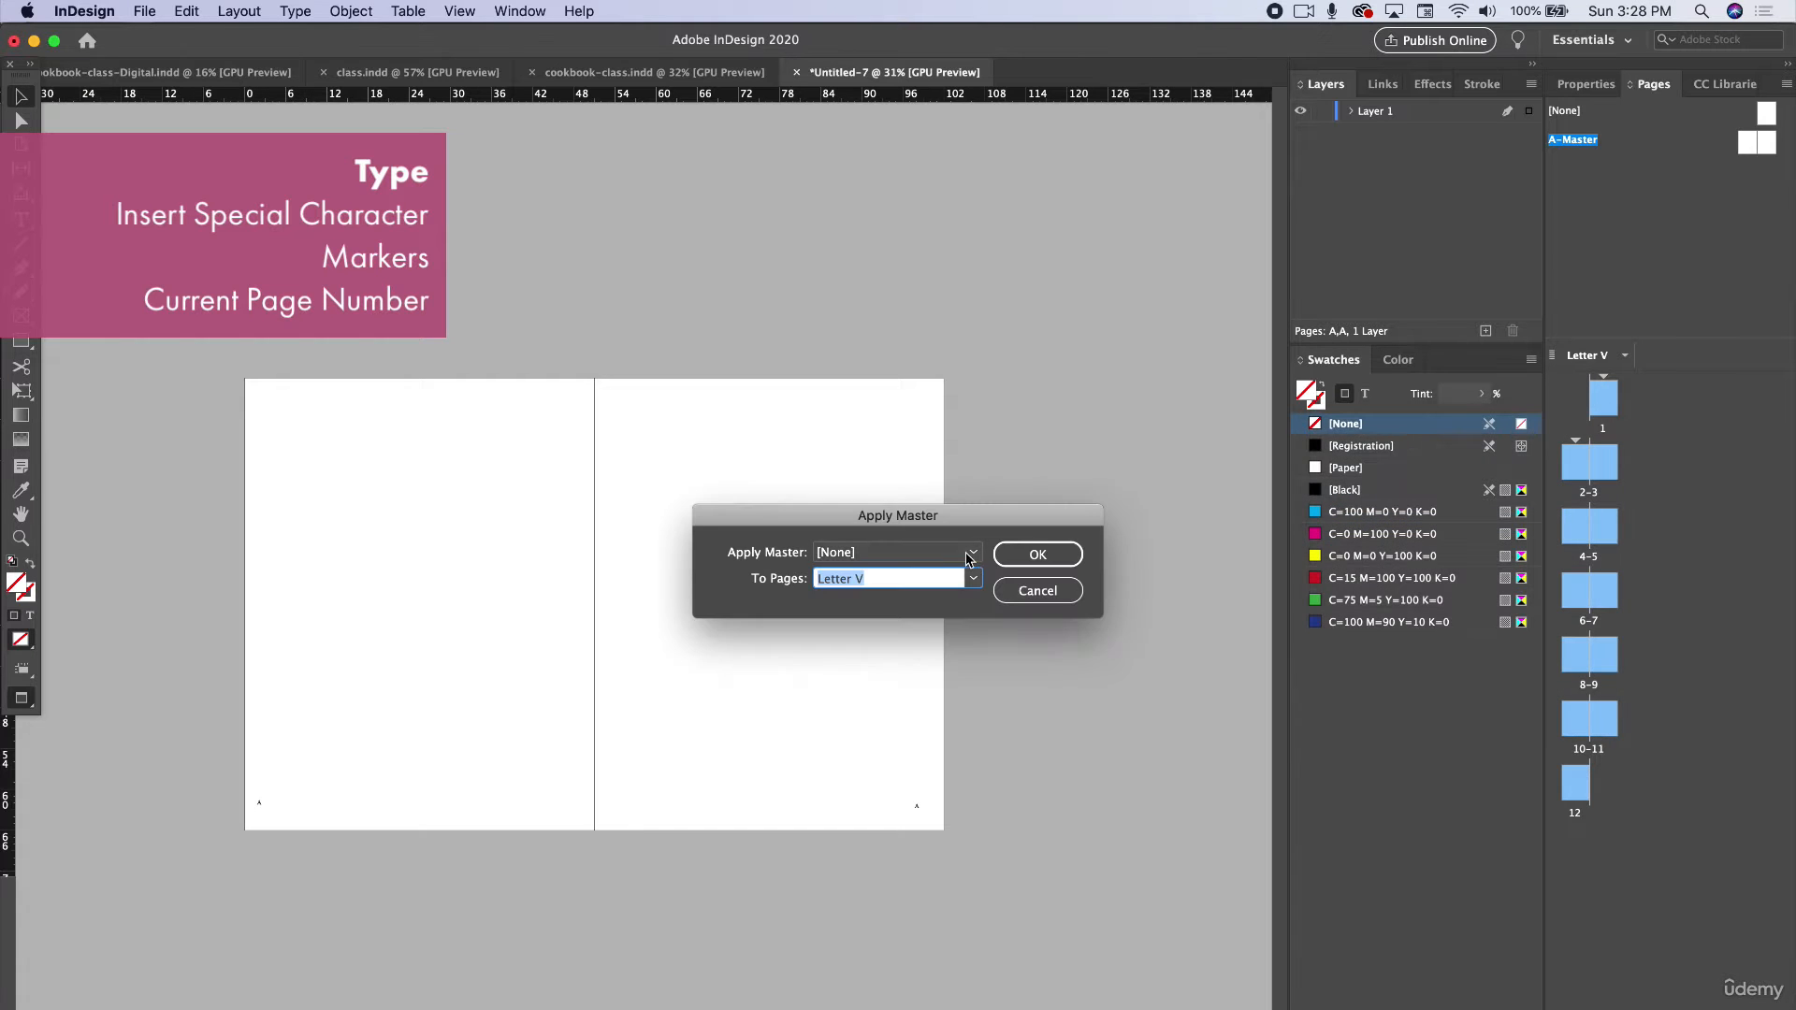
left_click(973, 552)
left_click(880, 596)
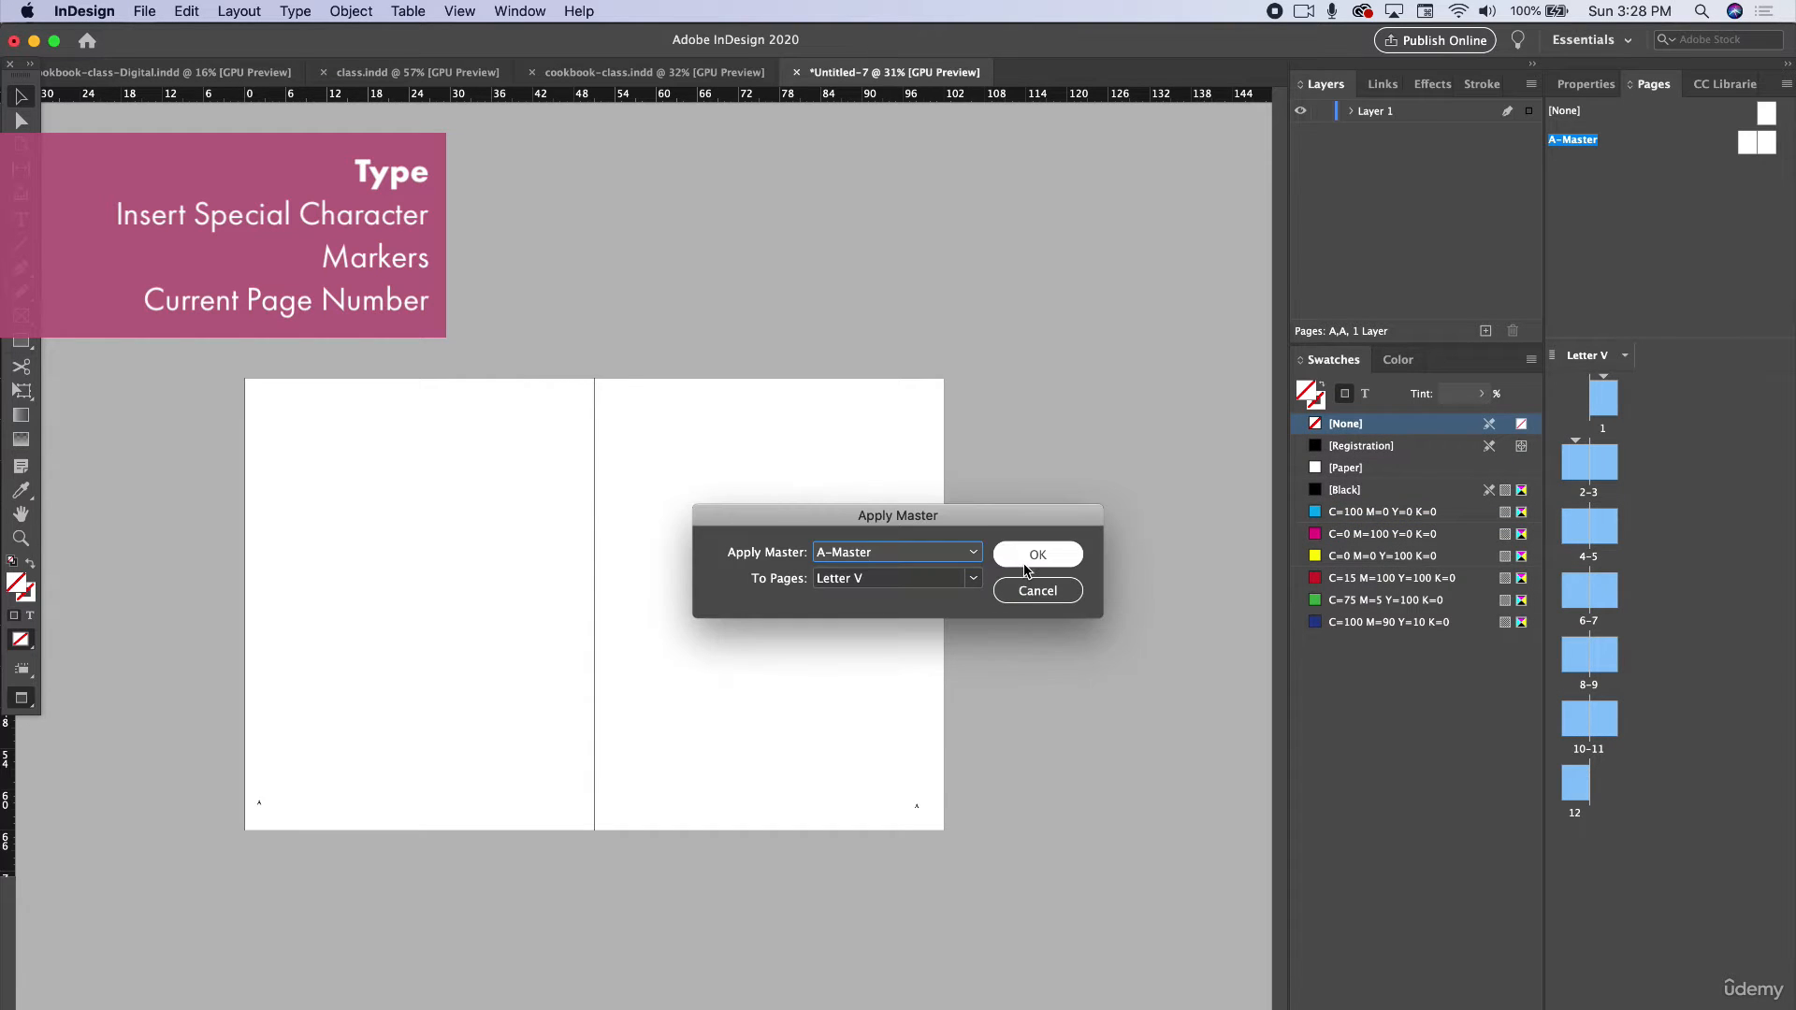
left_click(1024, 560)
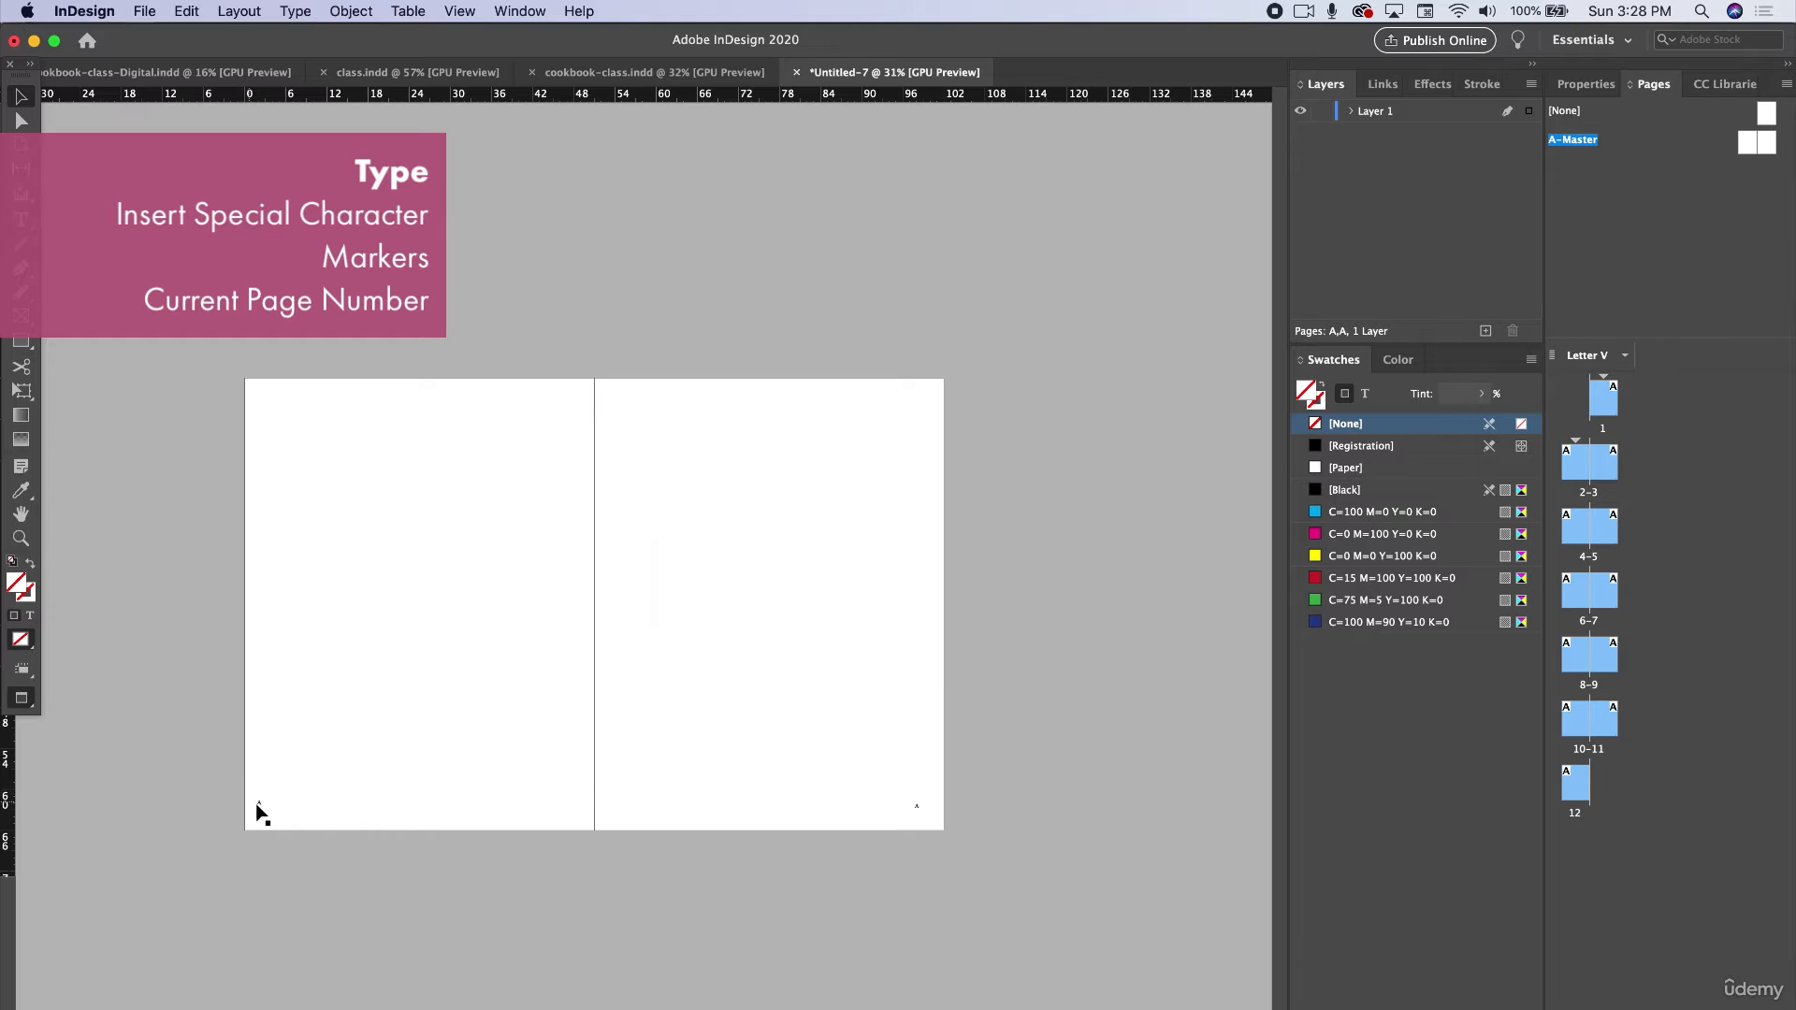
Examine the automatic page numbers at the foot of the document pages, starting from page 1.
double_click(1606, 402)
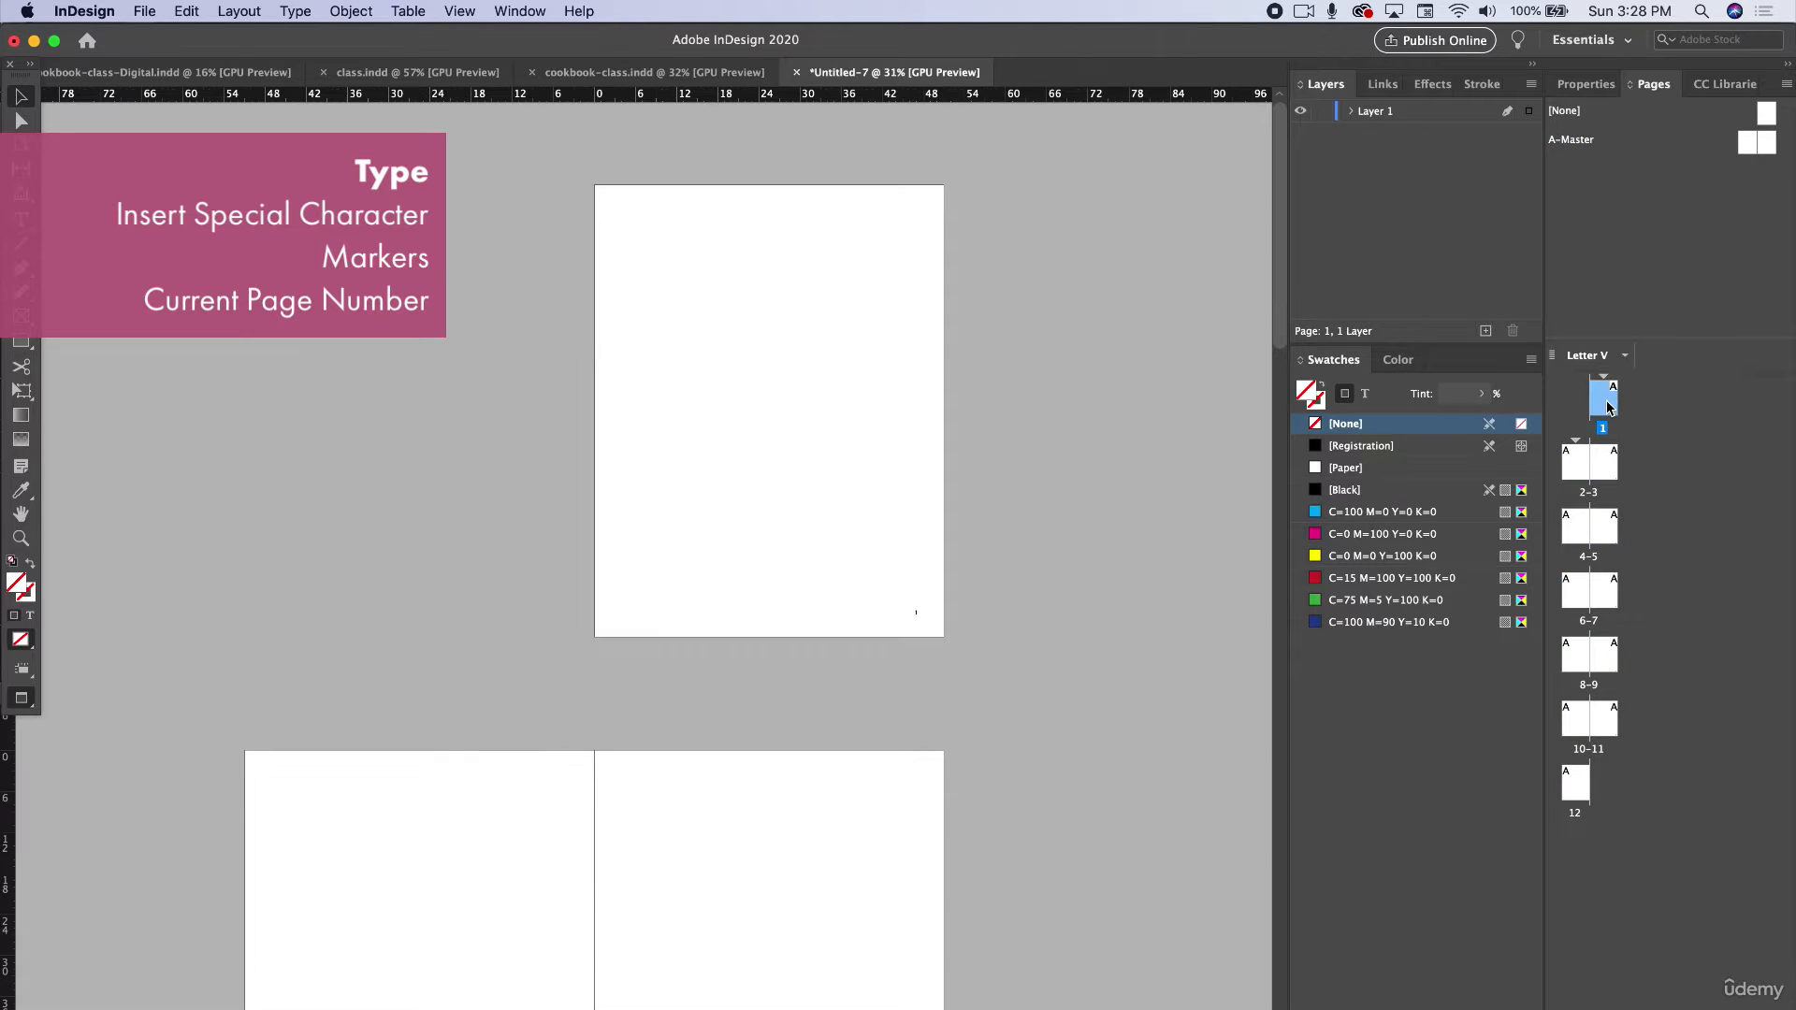
scroll(762, 529, "up", 5)
scroll(763, 528, "right", 3)
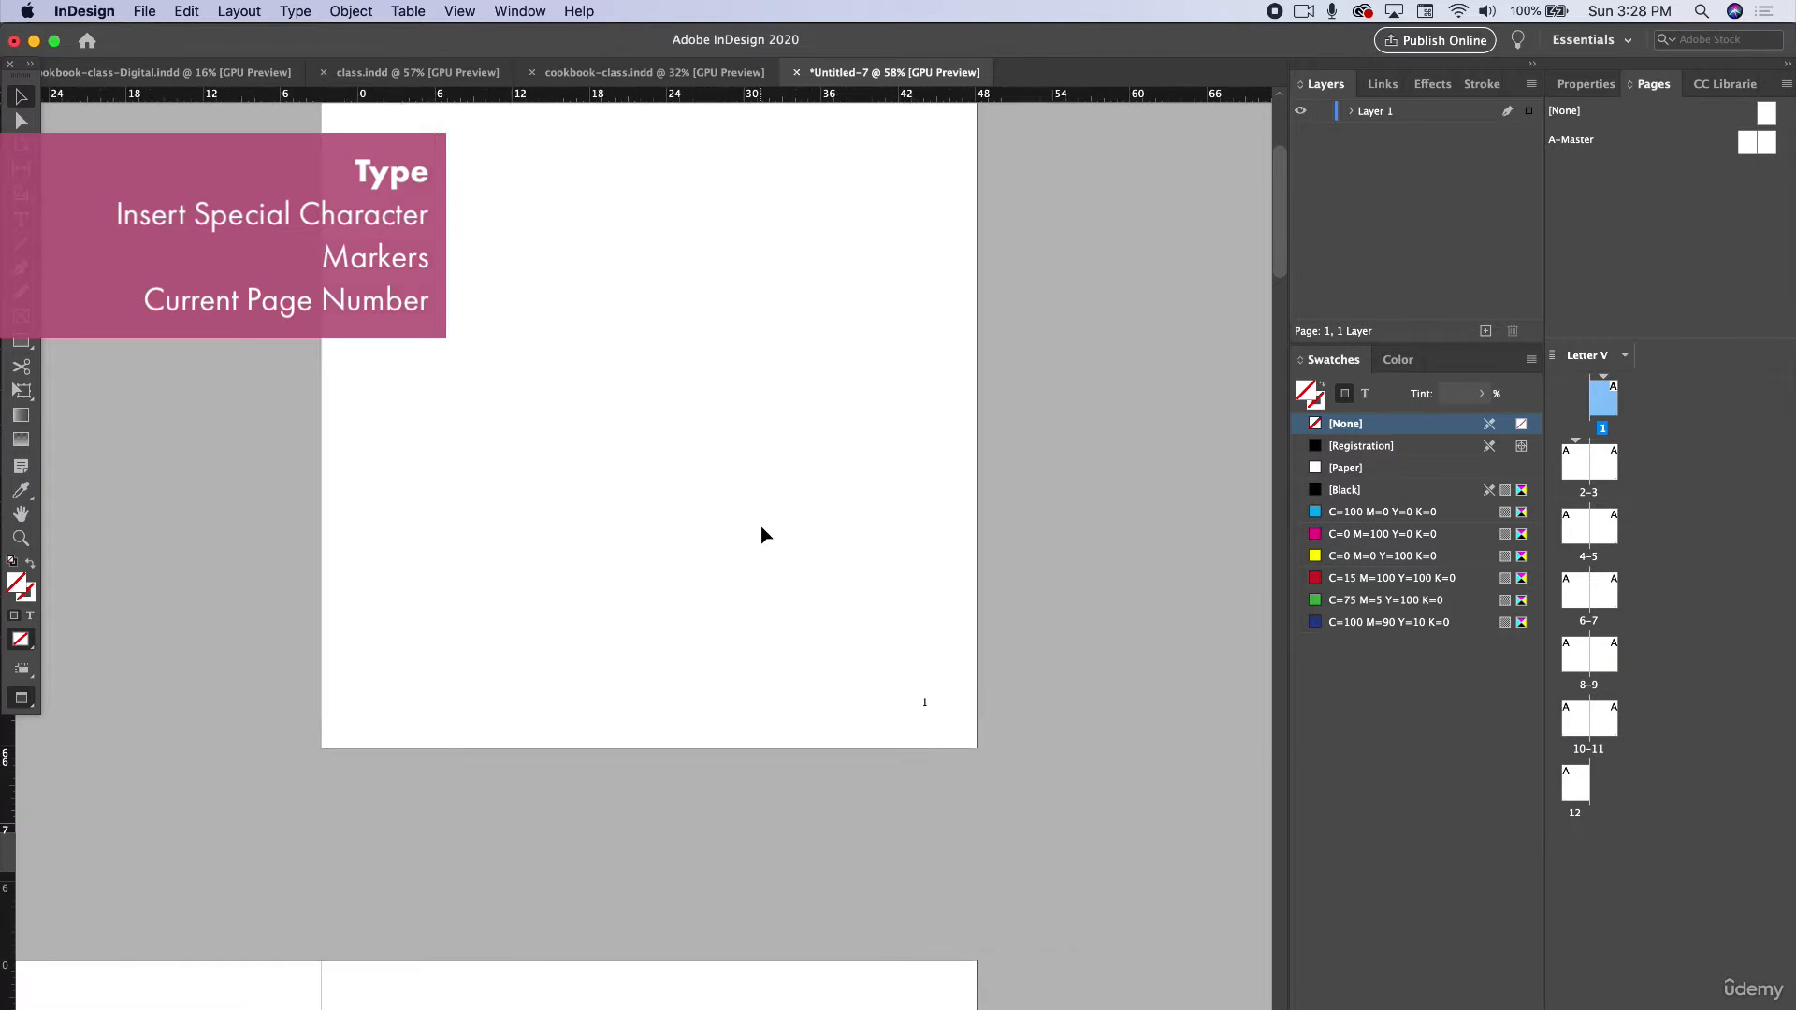
scroll(570, 930, "down", 10)
scroll(570, 930, "left", 5)
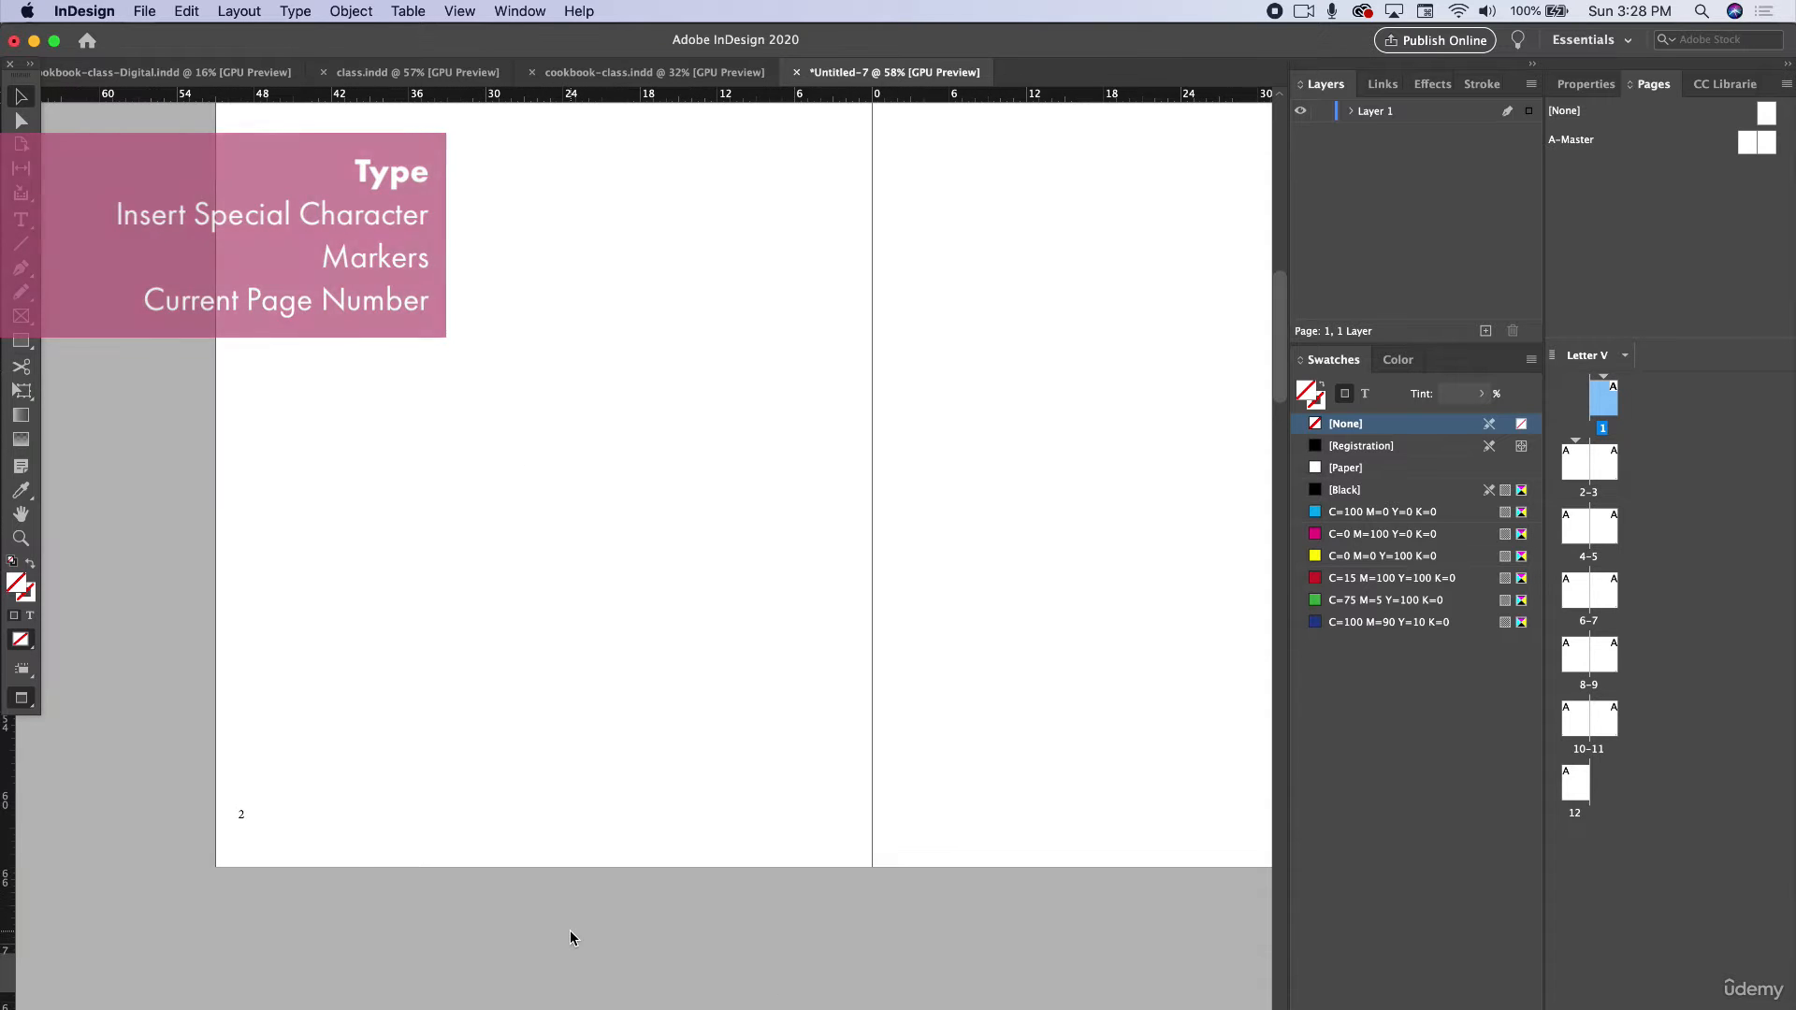
scroll(339, 848, "down", 2)
scroll(339, 848, "right", 1)
scroll(339, 848, "down", 10)
scroll(339, 847, "right", 2)
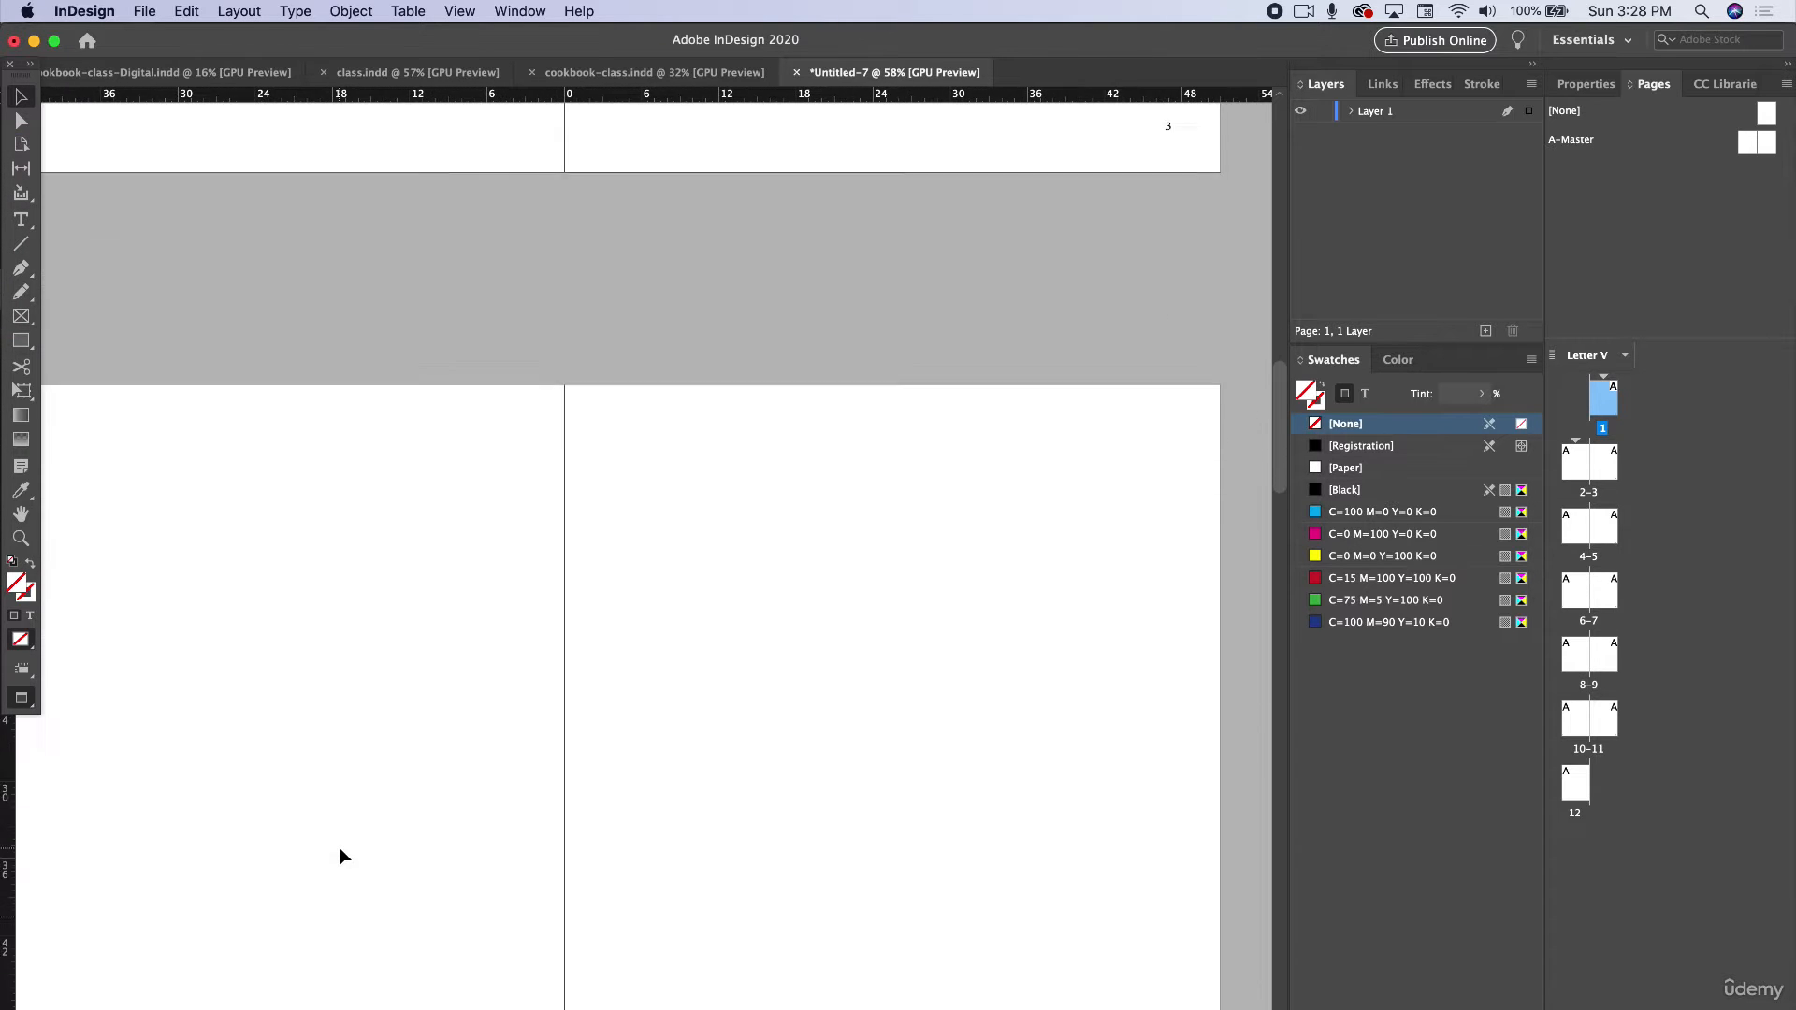
scroll(338, 850, "down", 10)
scroll(339, 850, "right", 2)
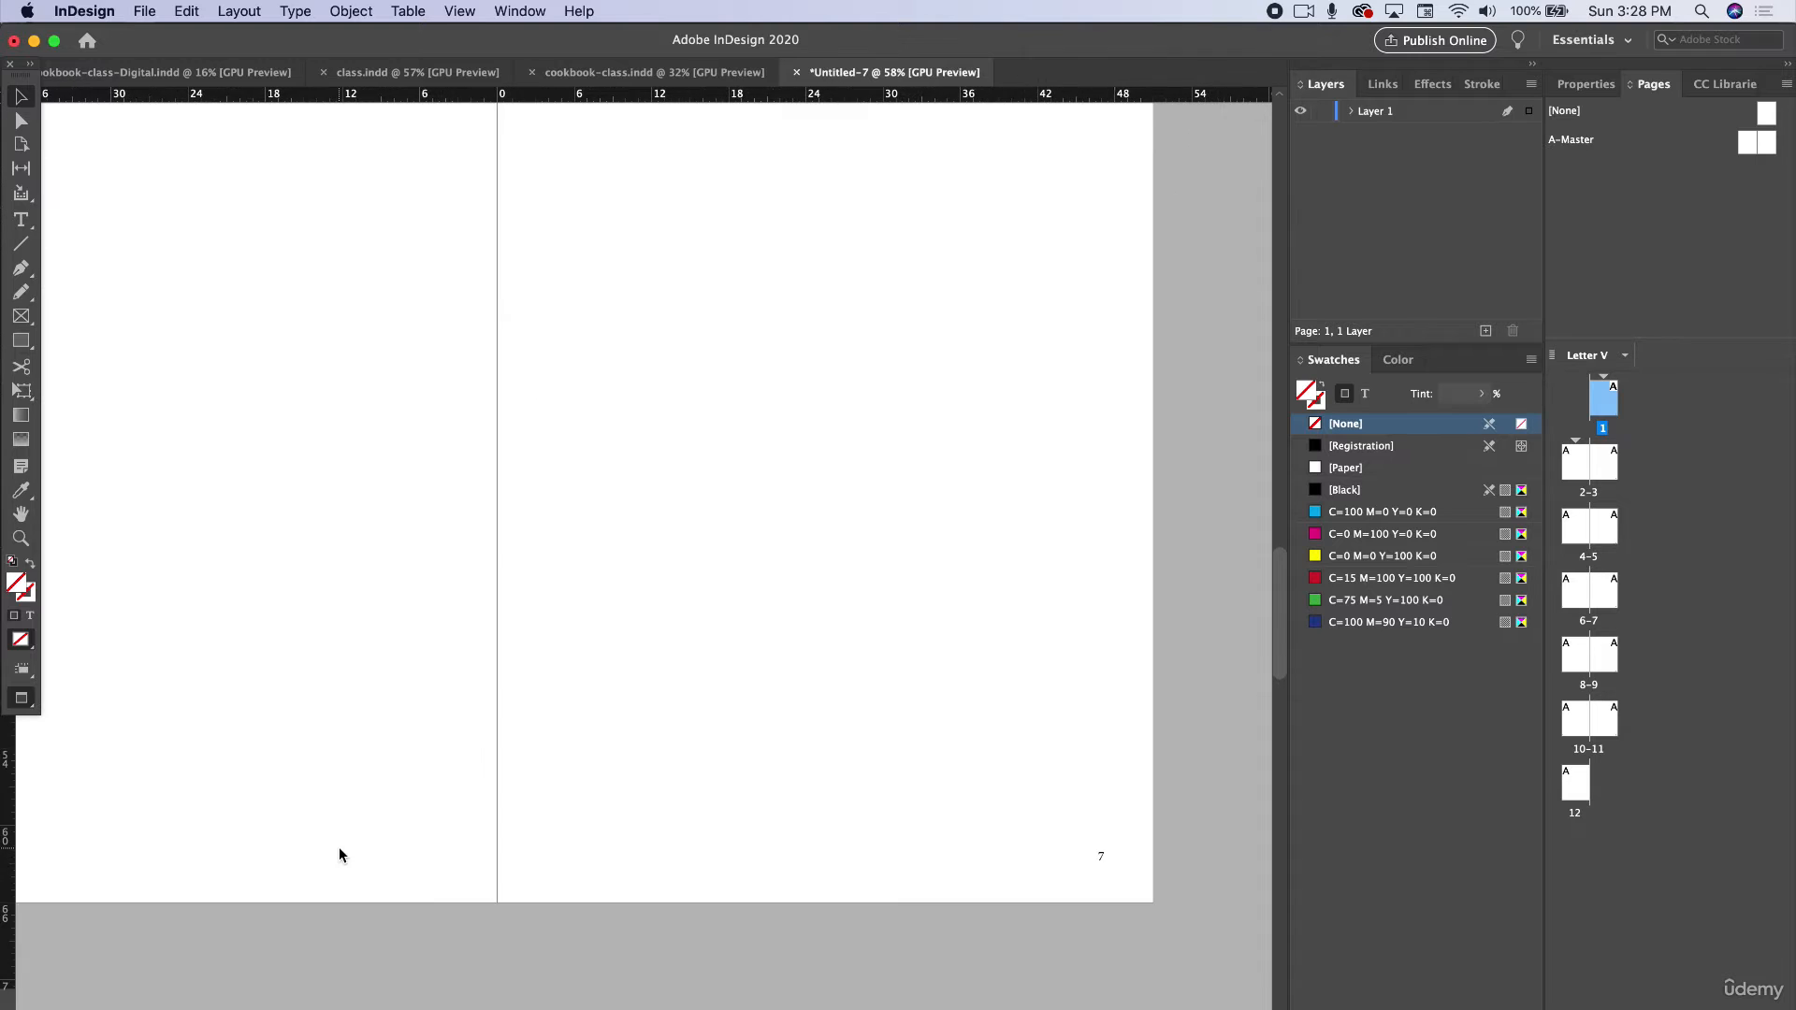
scroll(338, 850, "down", 10)
scroll(339, 849, "right", 2)
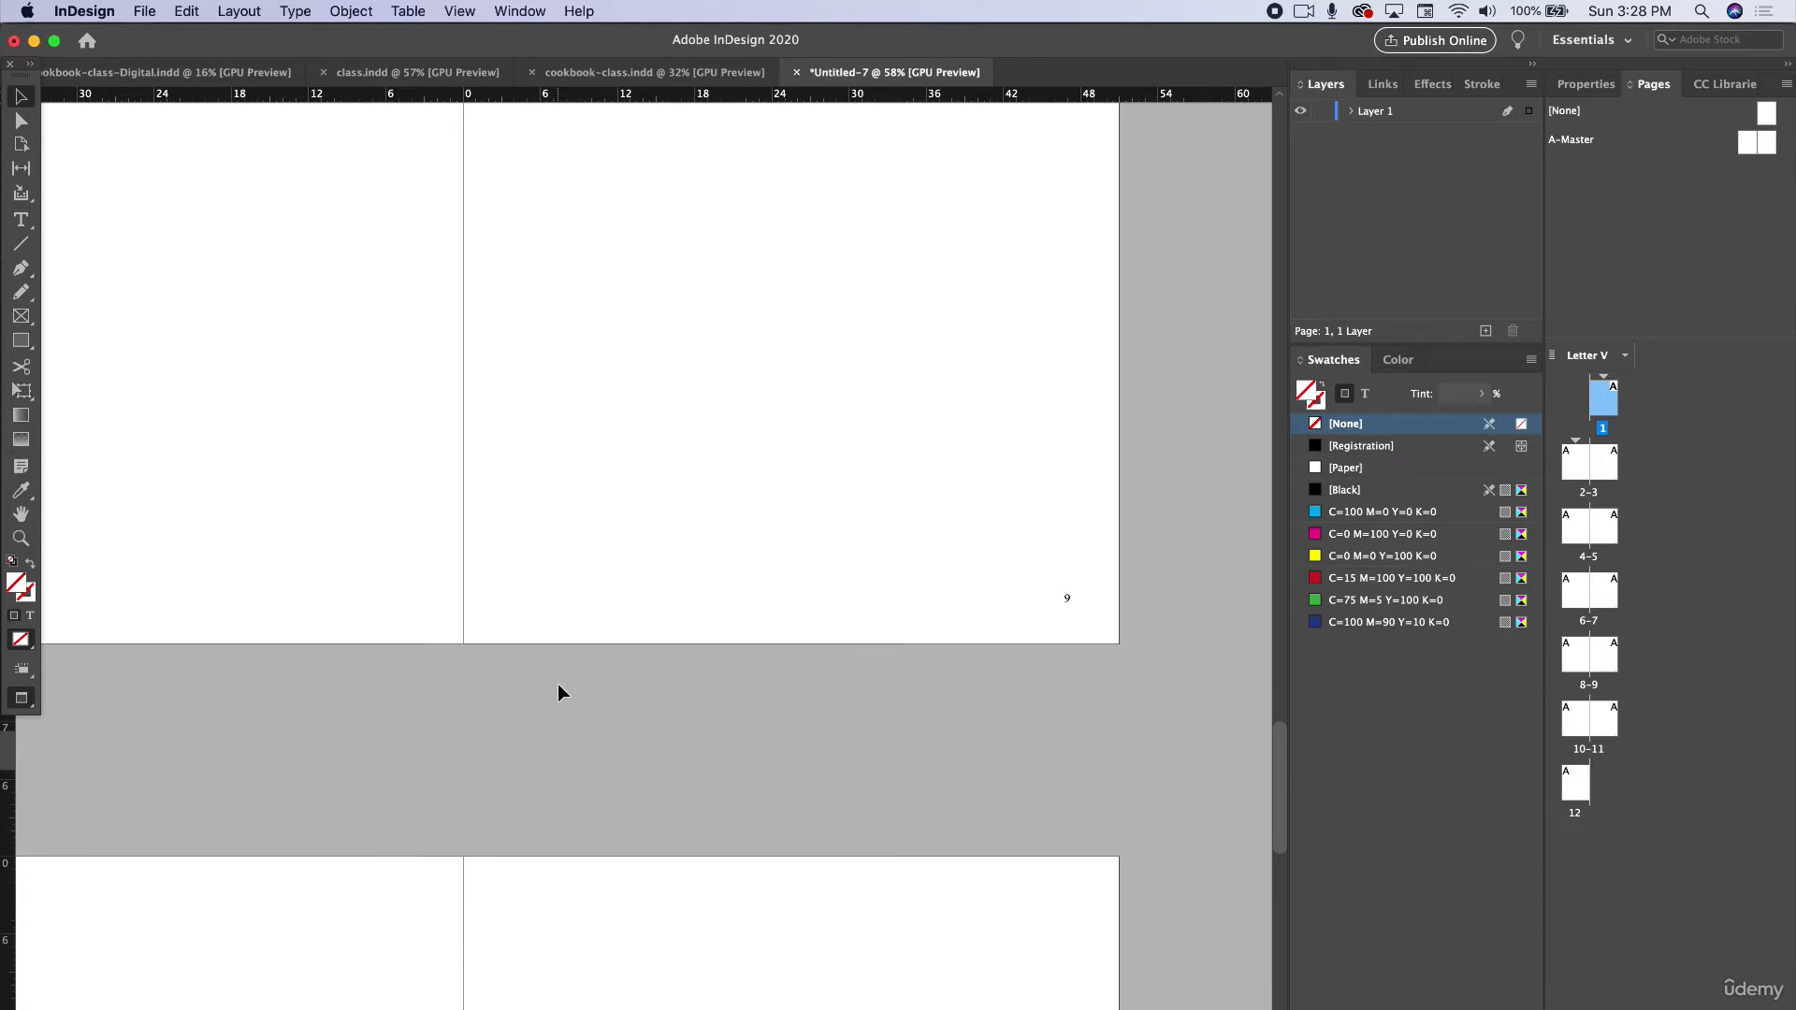
scroll(559, 687, "up", 20)
scroll(558, 692, "up", 10)
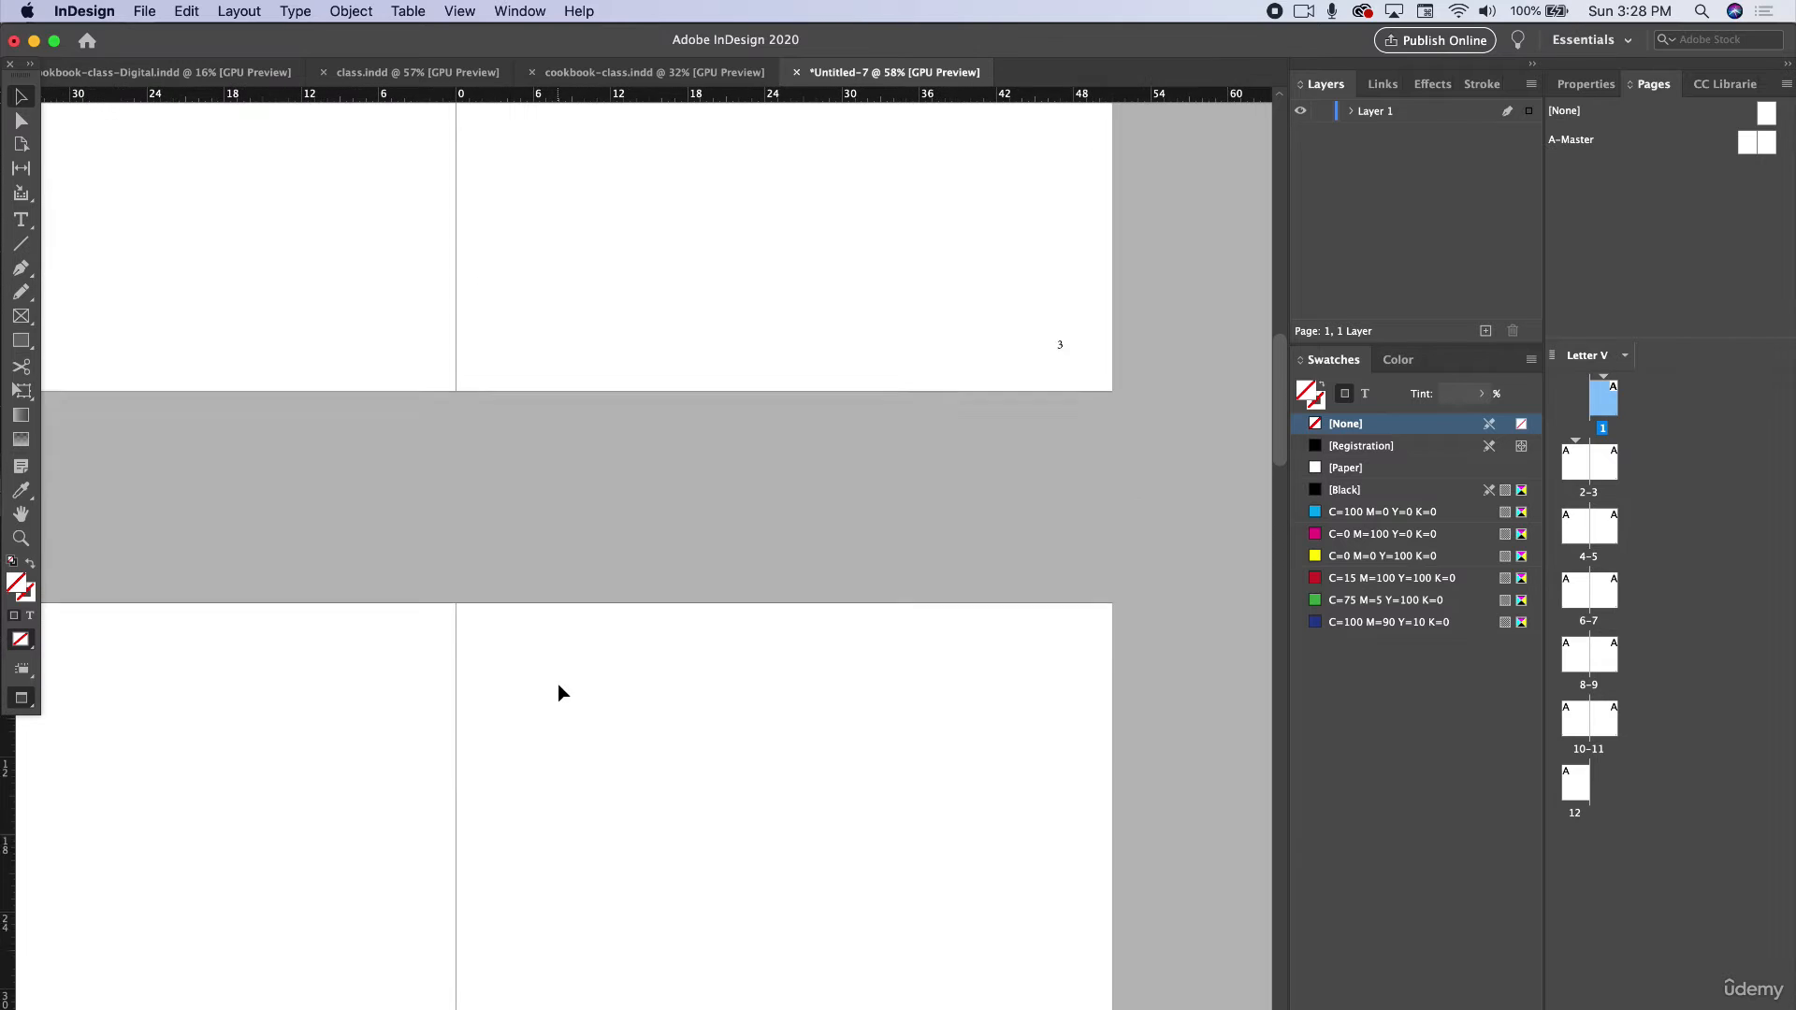
scroll(559, 692, "left", 1)
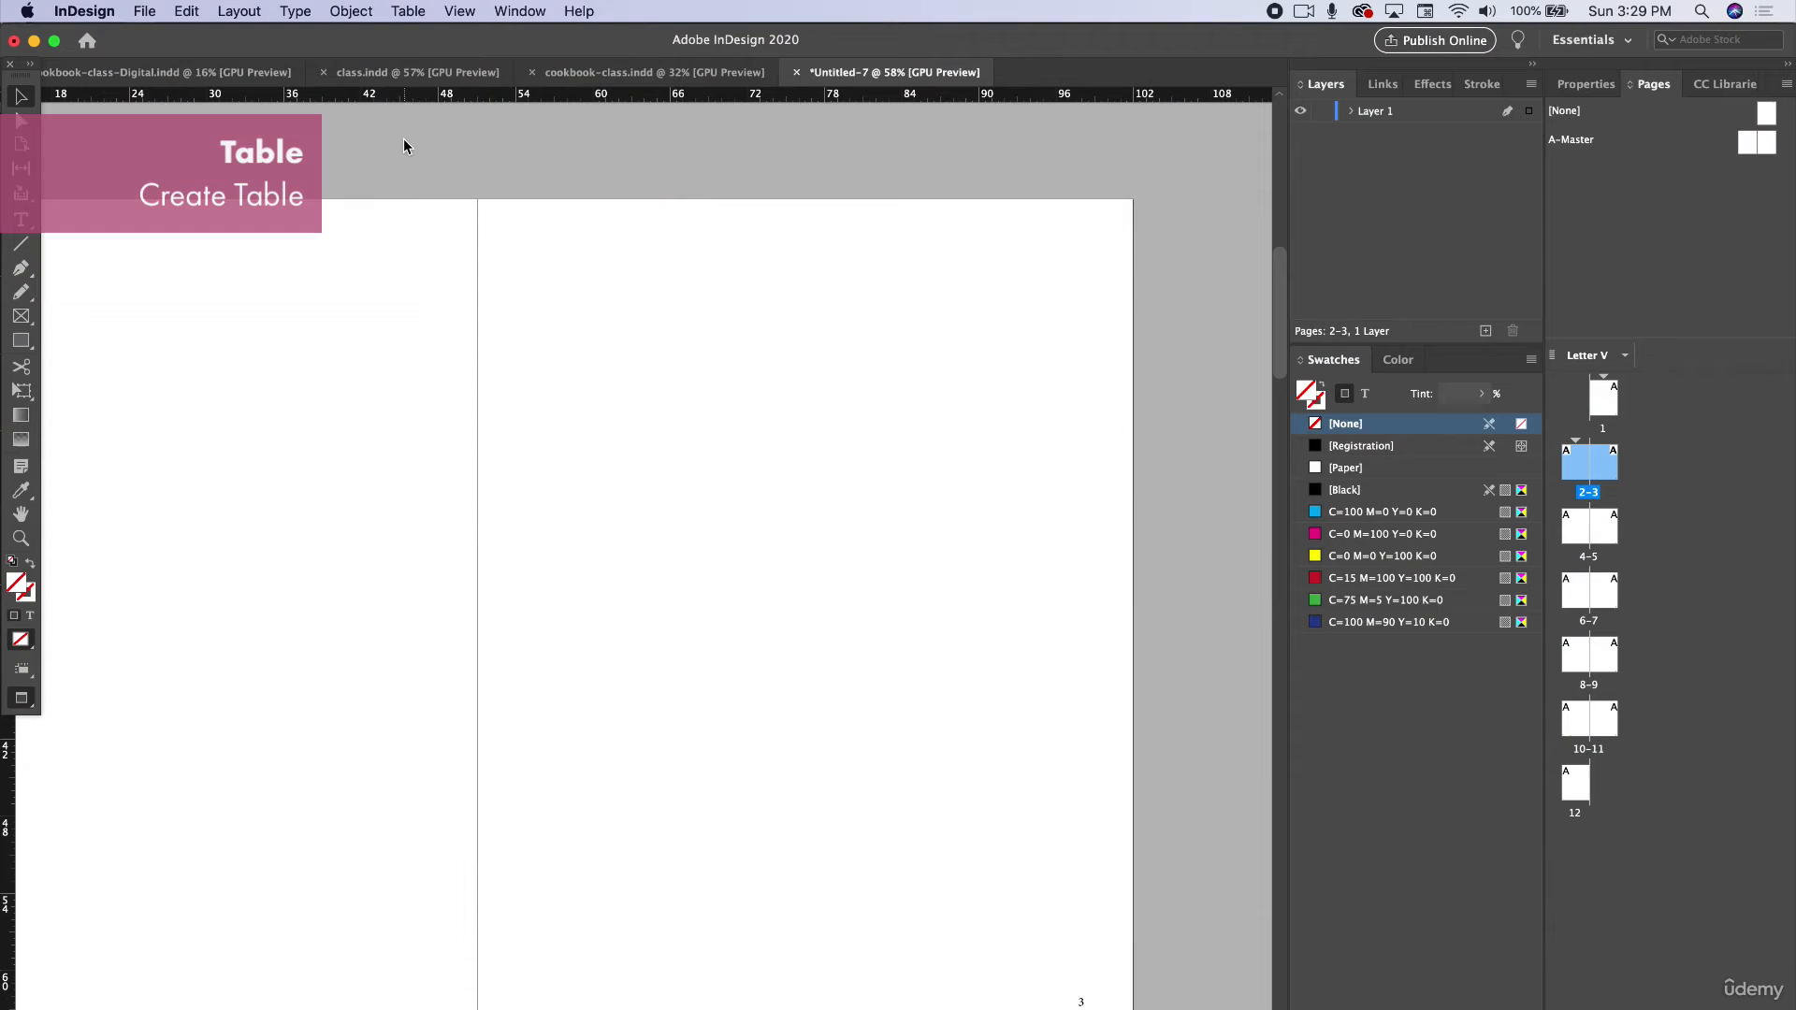
Create a [Basic Table] style table with 4 body rows, 4 columns and 1 header row across the upper part of page 3.
left_click(409, 10)
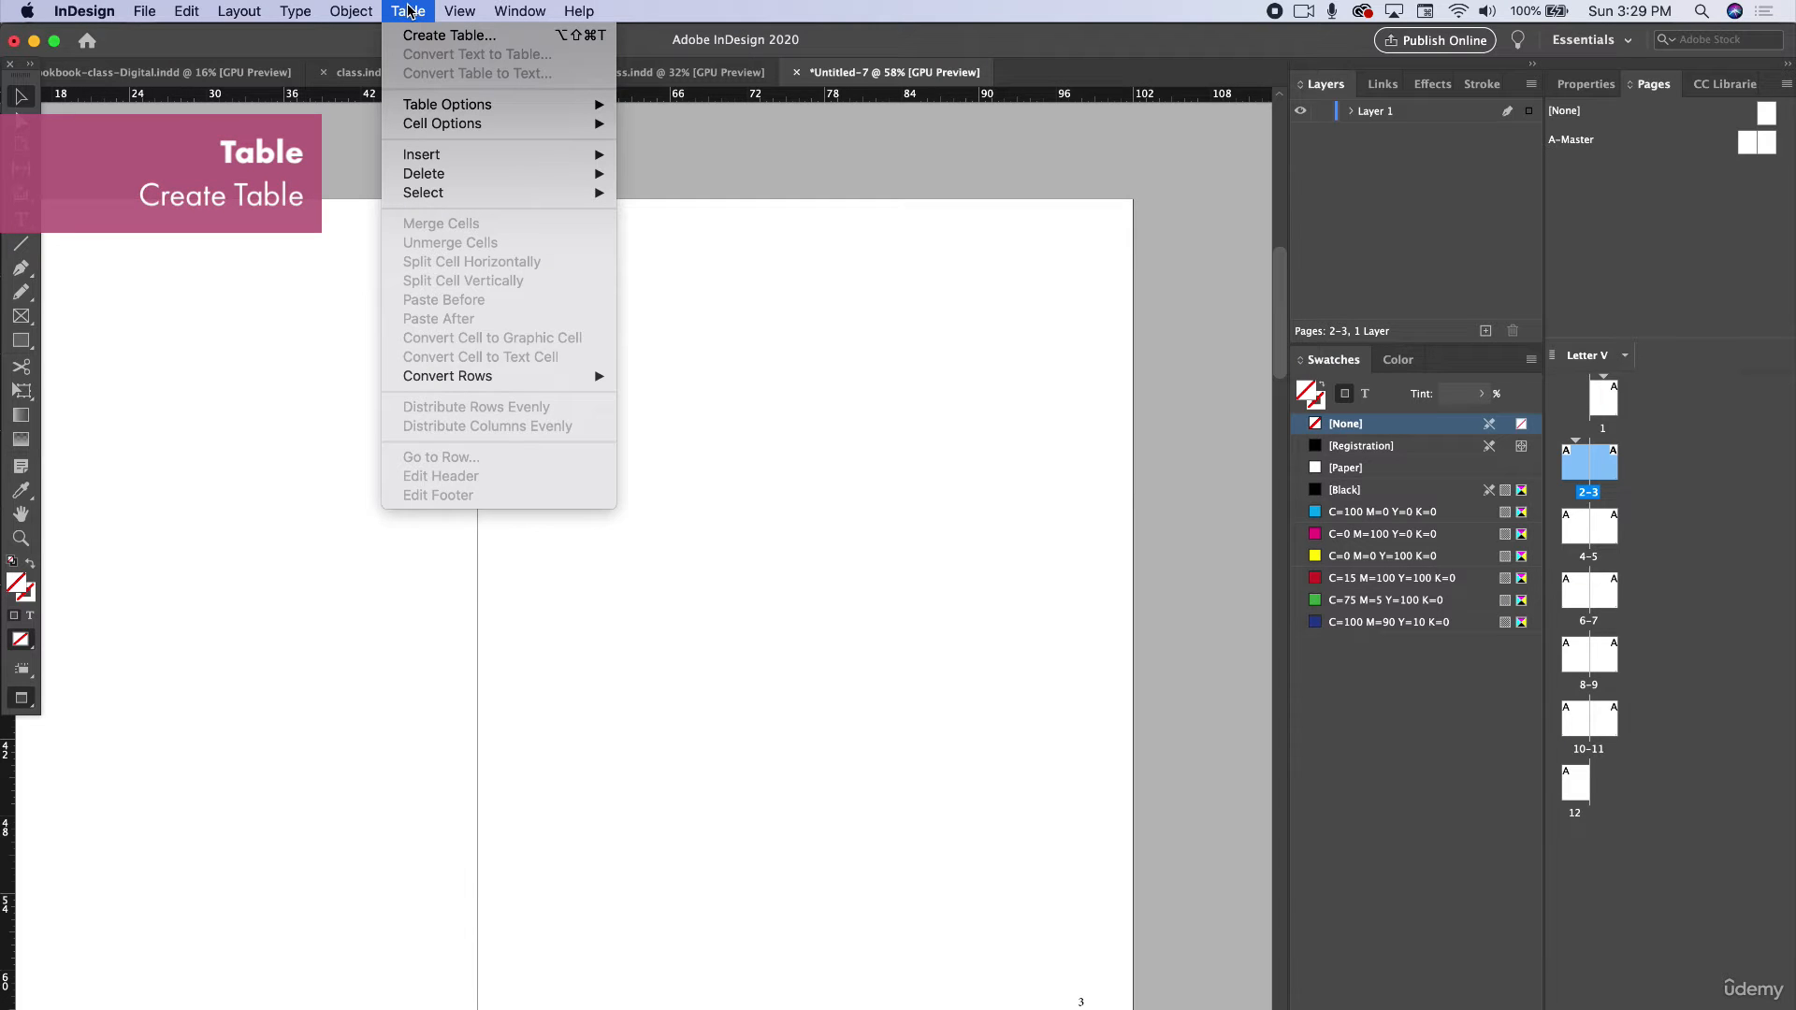
left_click(430, 36)
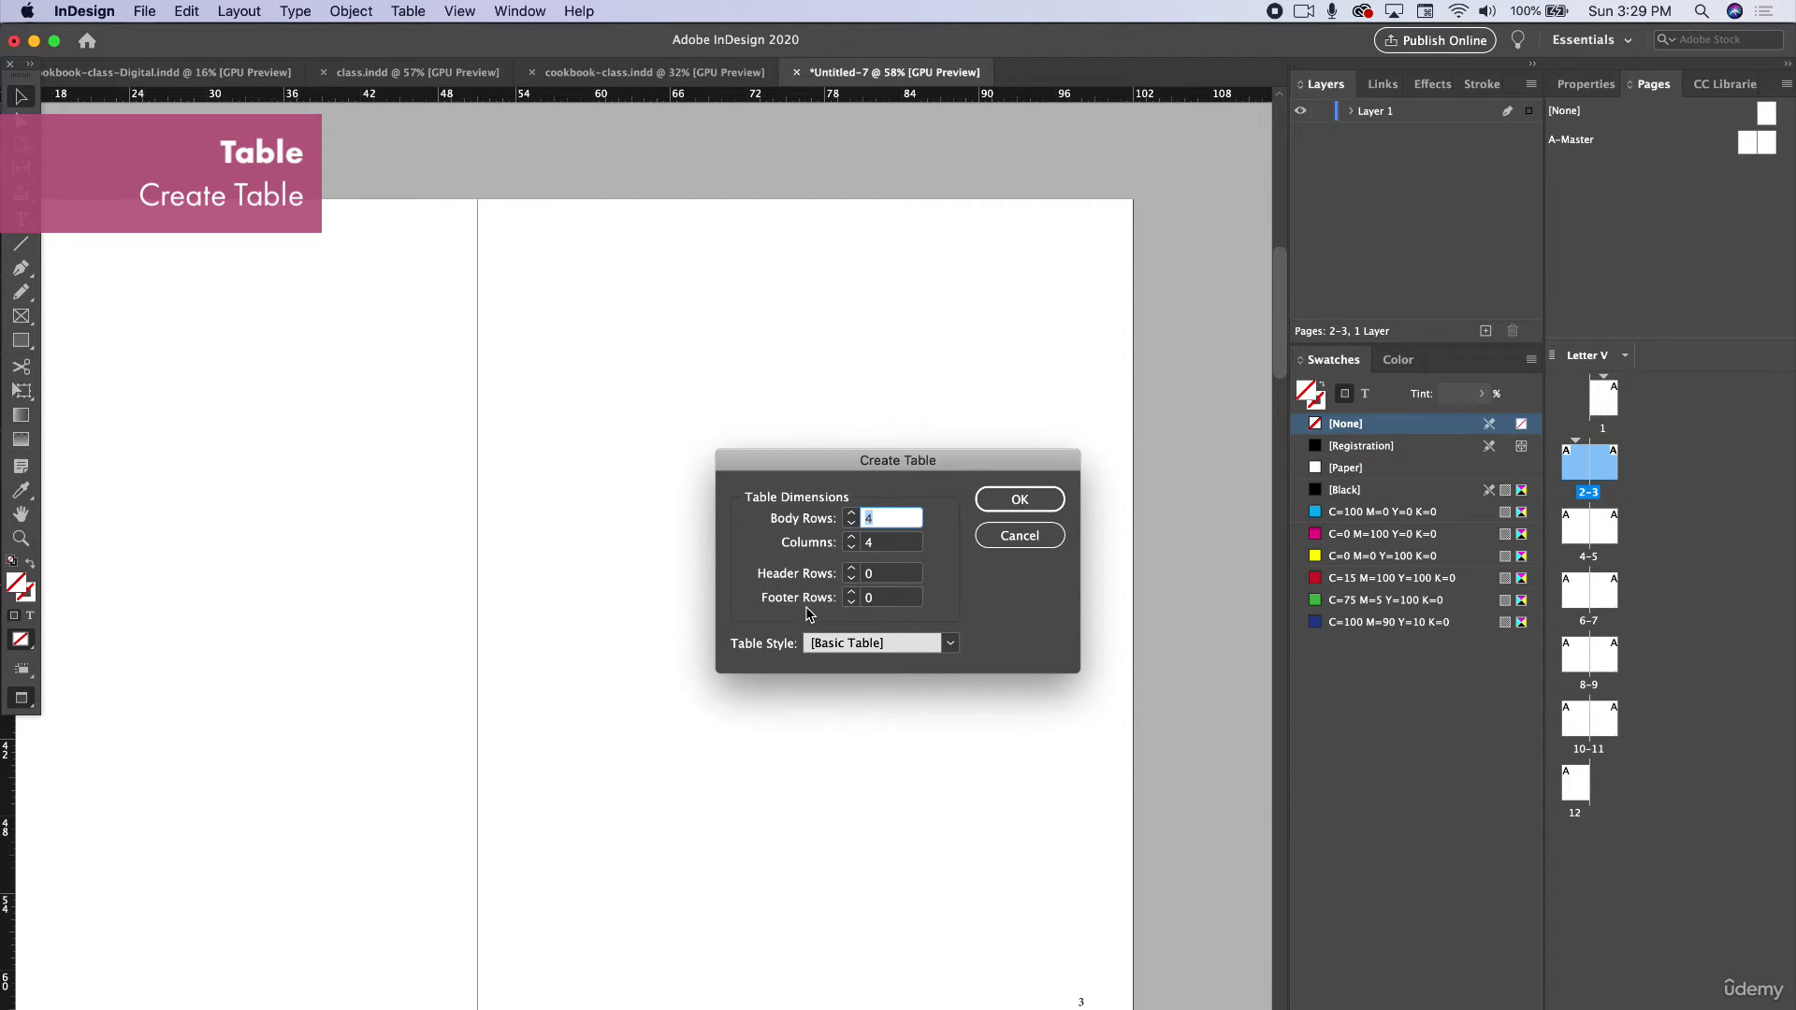
left_click(850, 568)
left_click(875, 643)
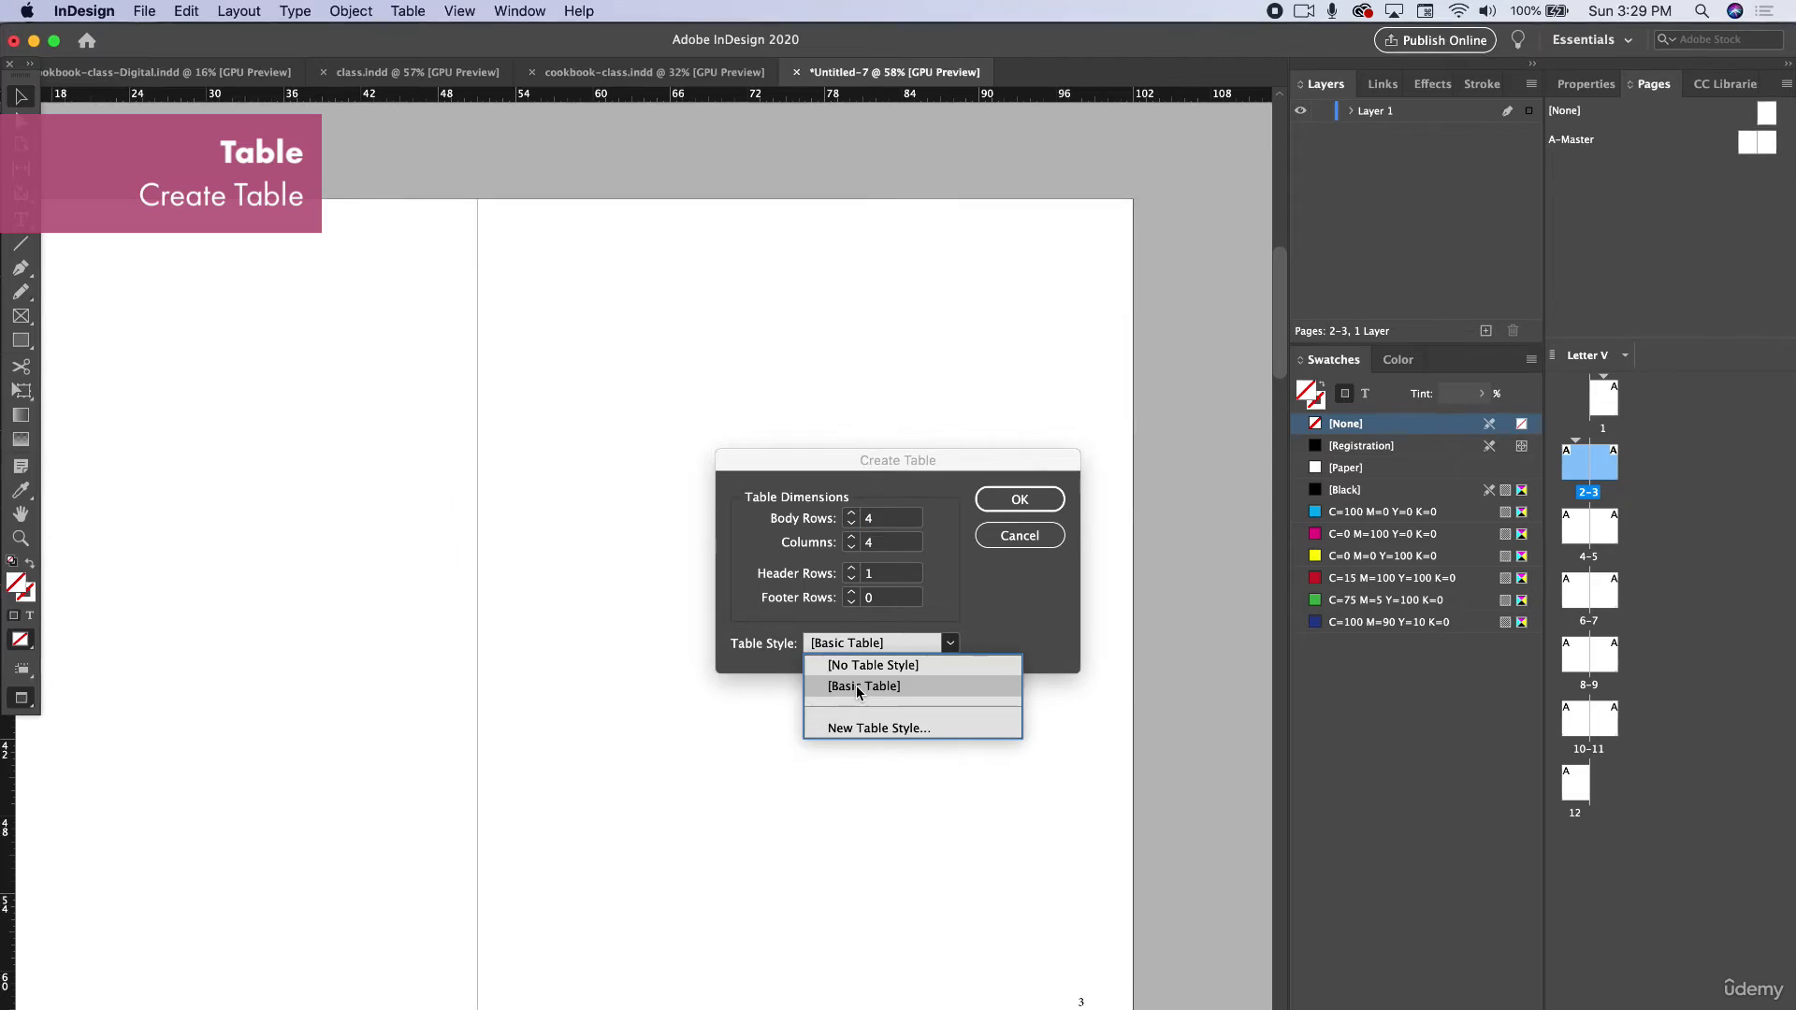
left_click(856, 685)
left_click(1018, 465)
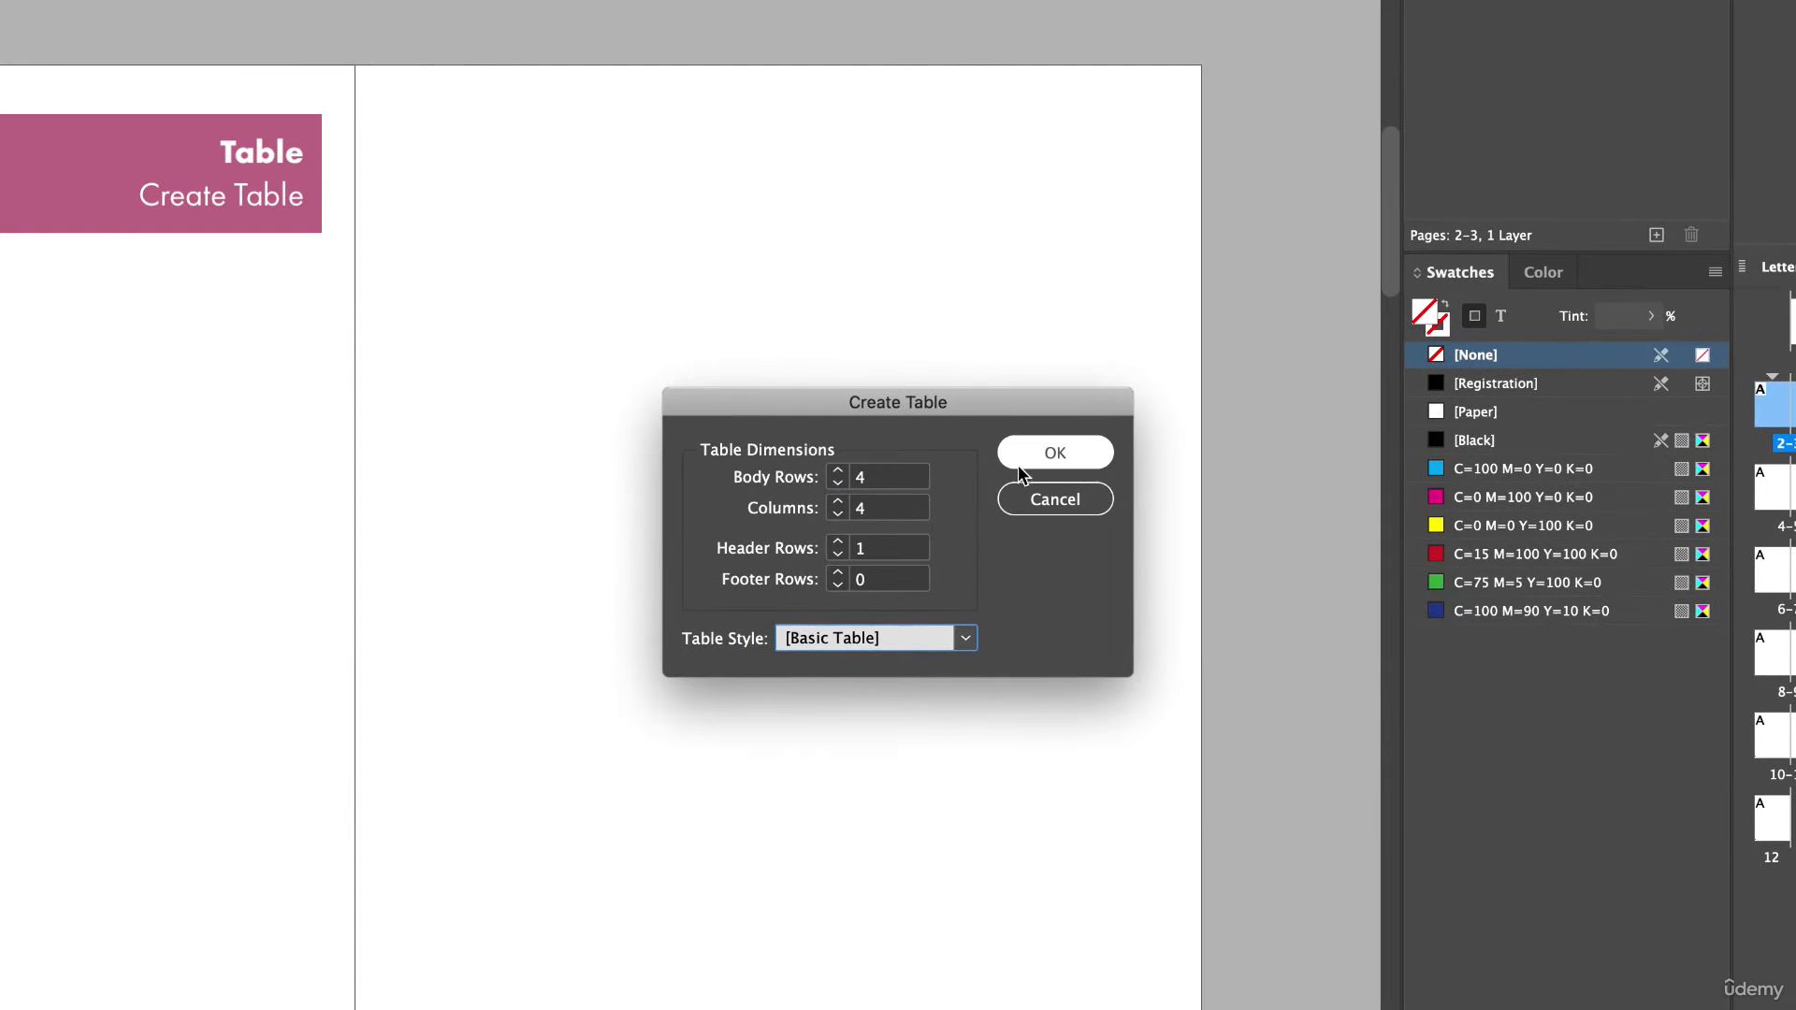
left_click(1027, 467)
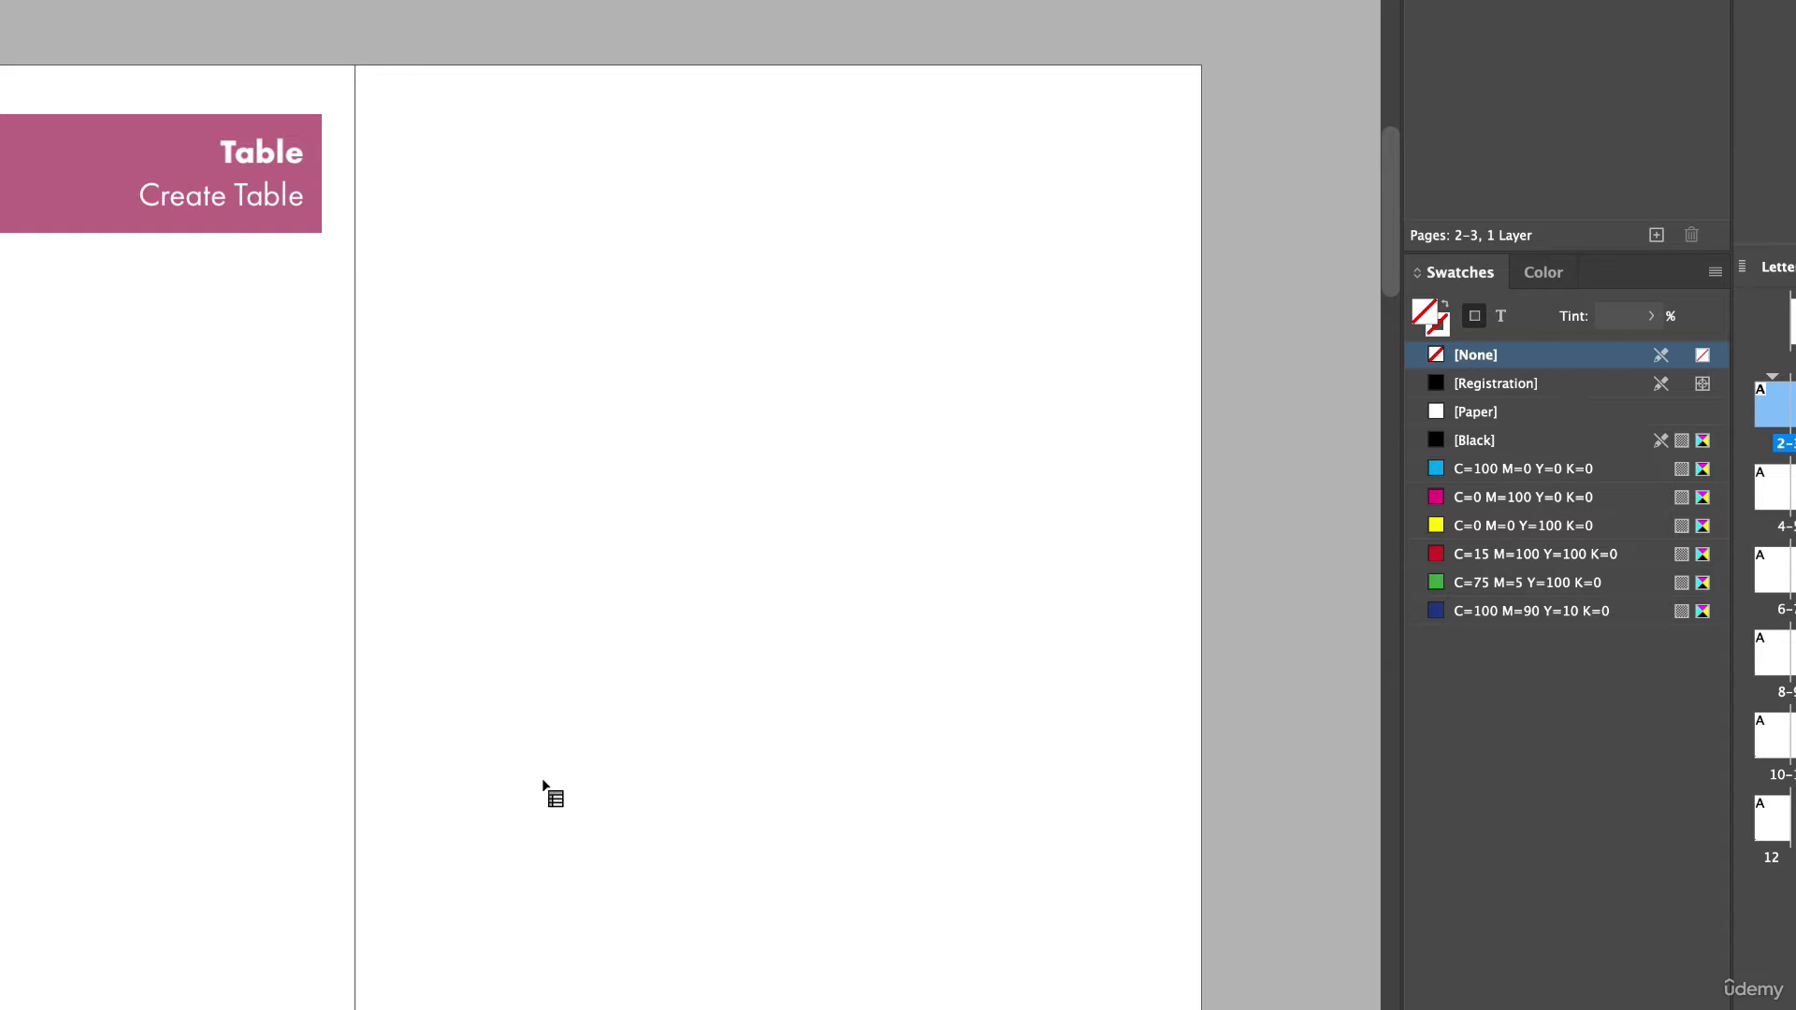
left_click_drag(421, 143, 1126, 510)
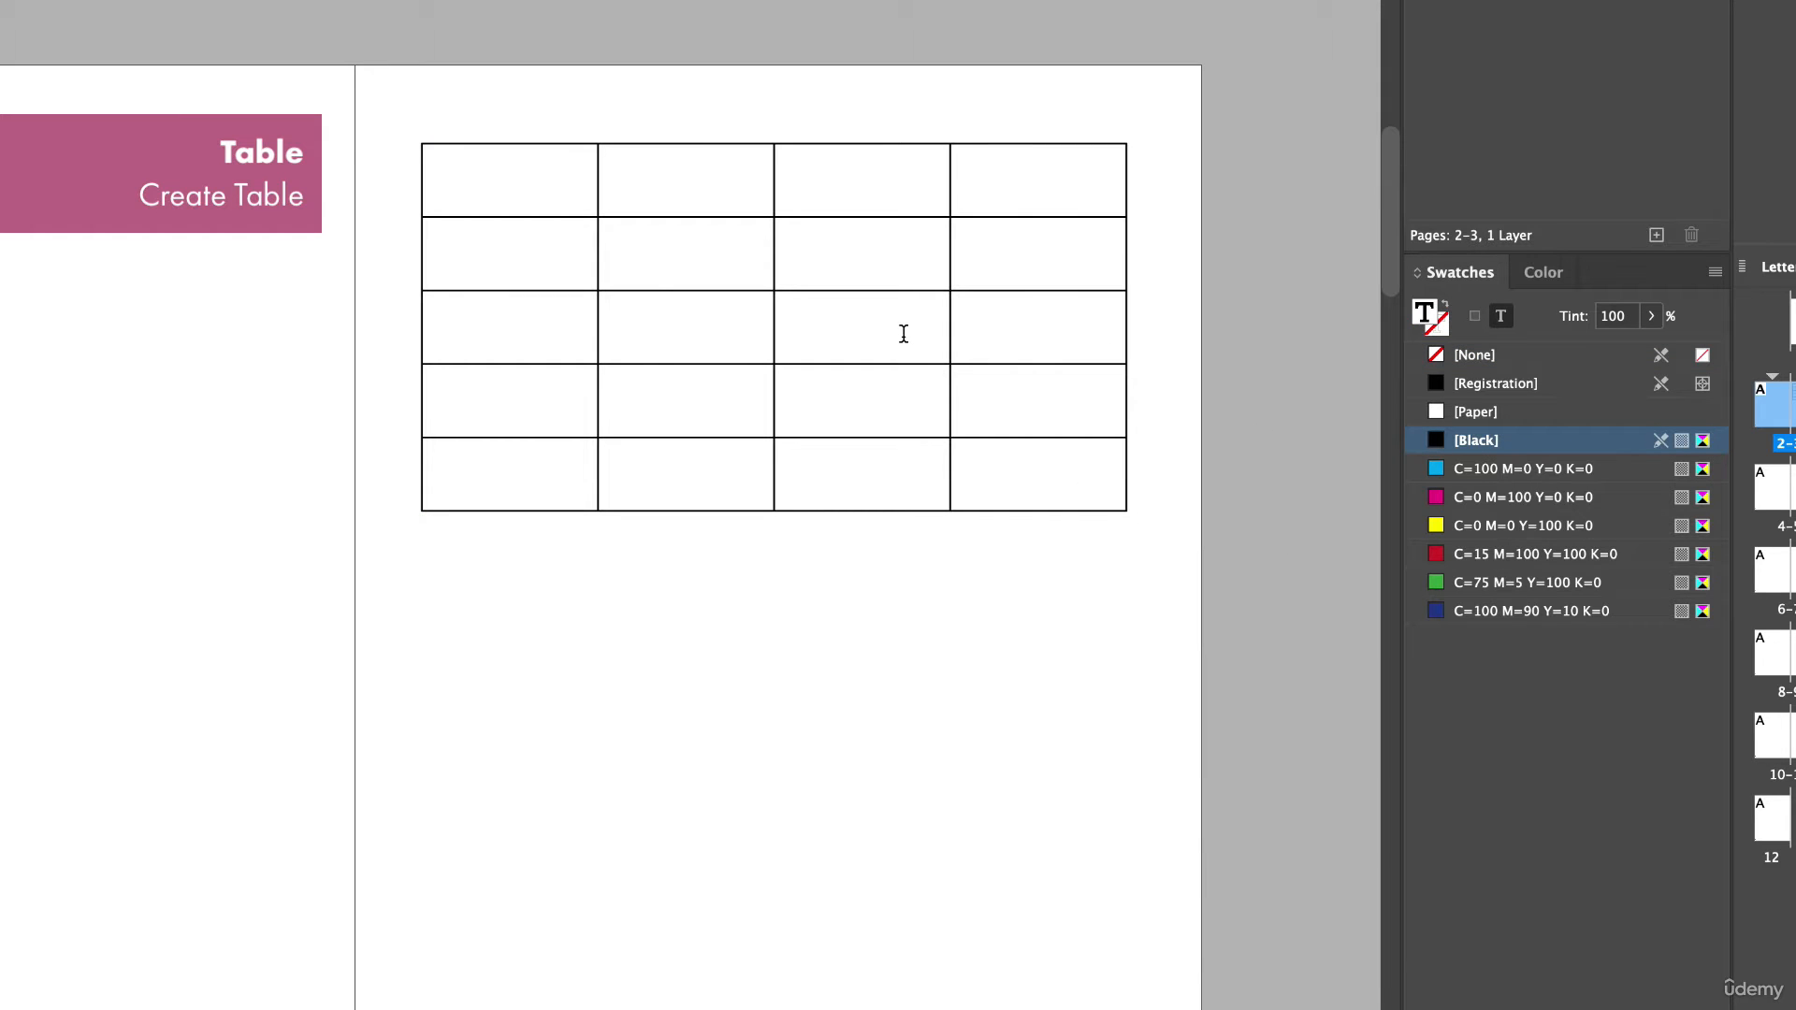
Merge the four header row cells of the table into one and enter "Header here" in it.
scroll(904, 334, "up", 3)
scroll(904, 333, "up", 3)
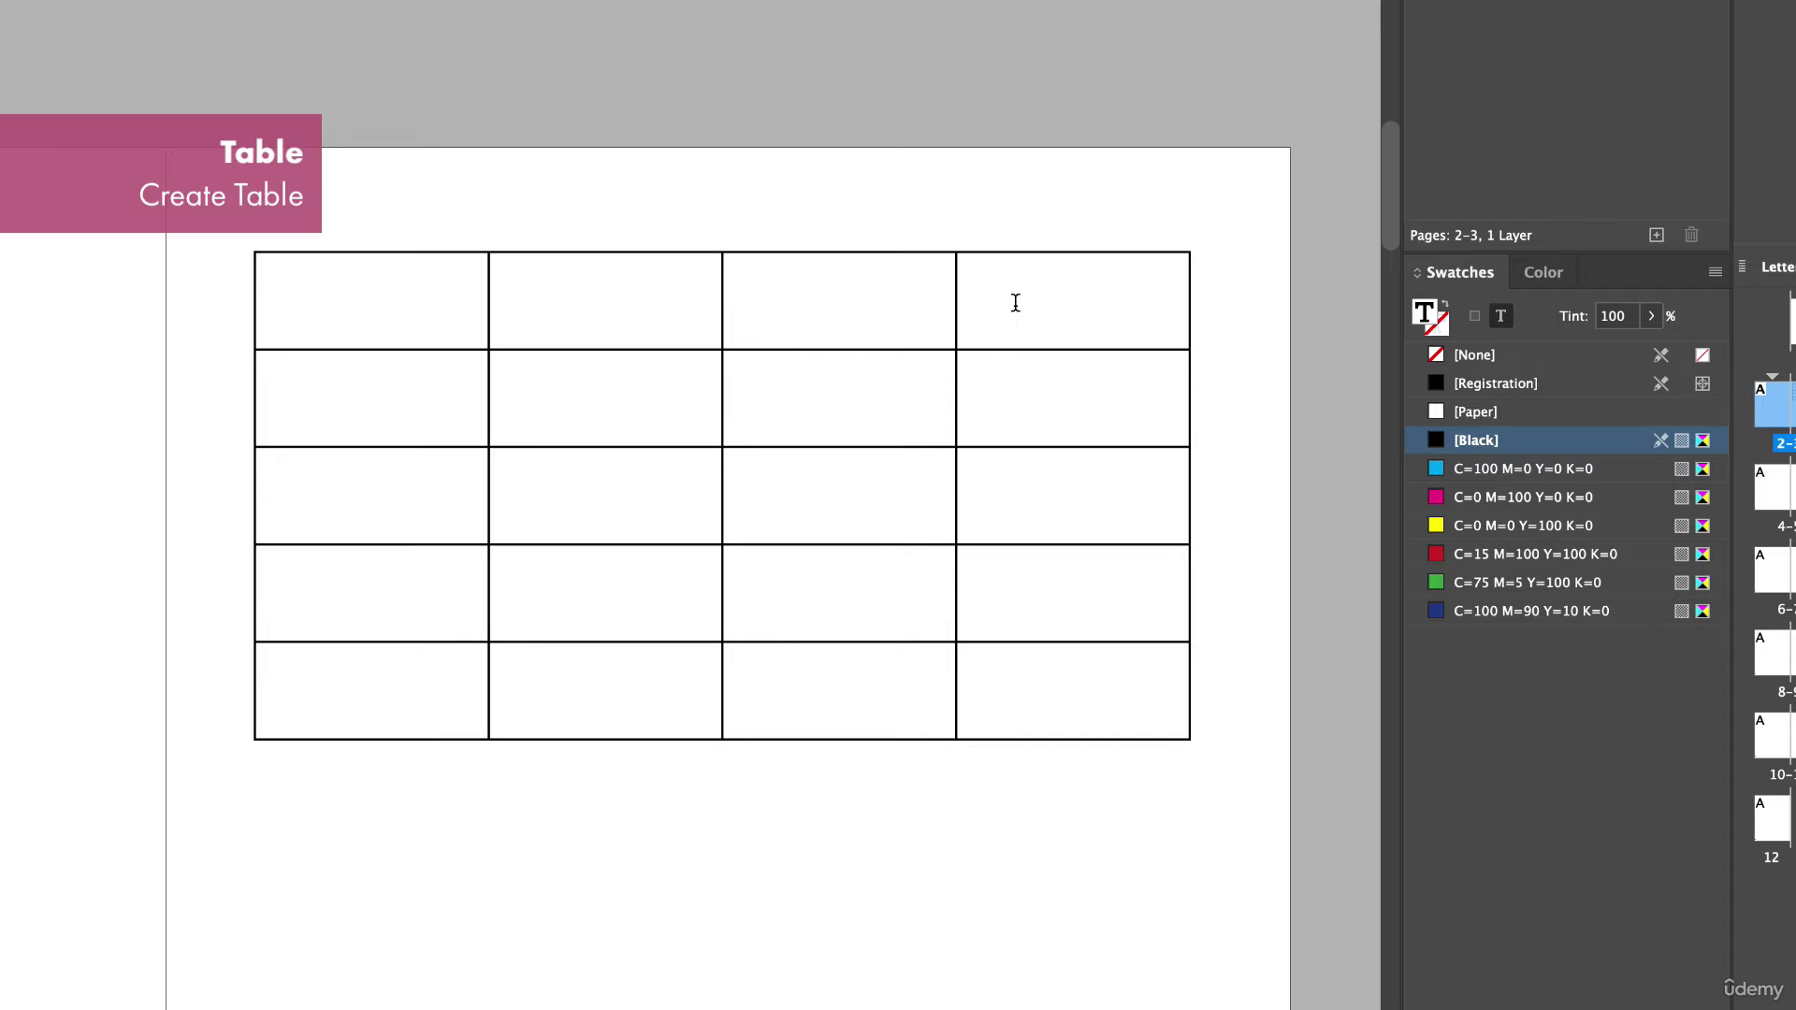
left_click_drag(421, 301, 1076, 309)
right_click(559, 301)
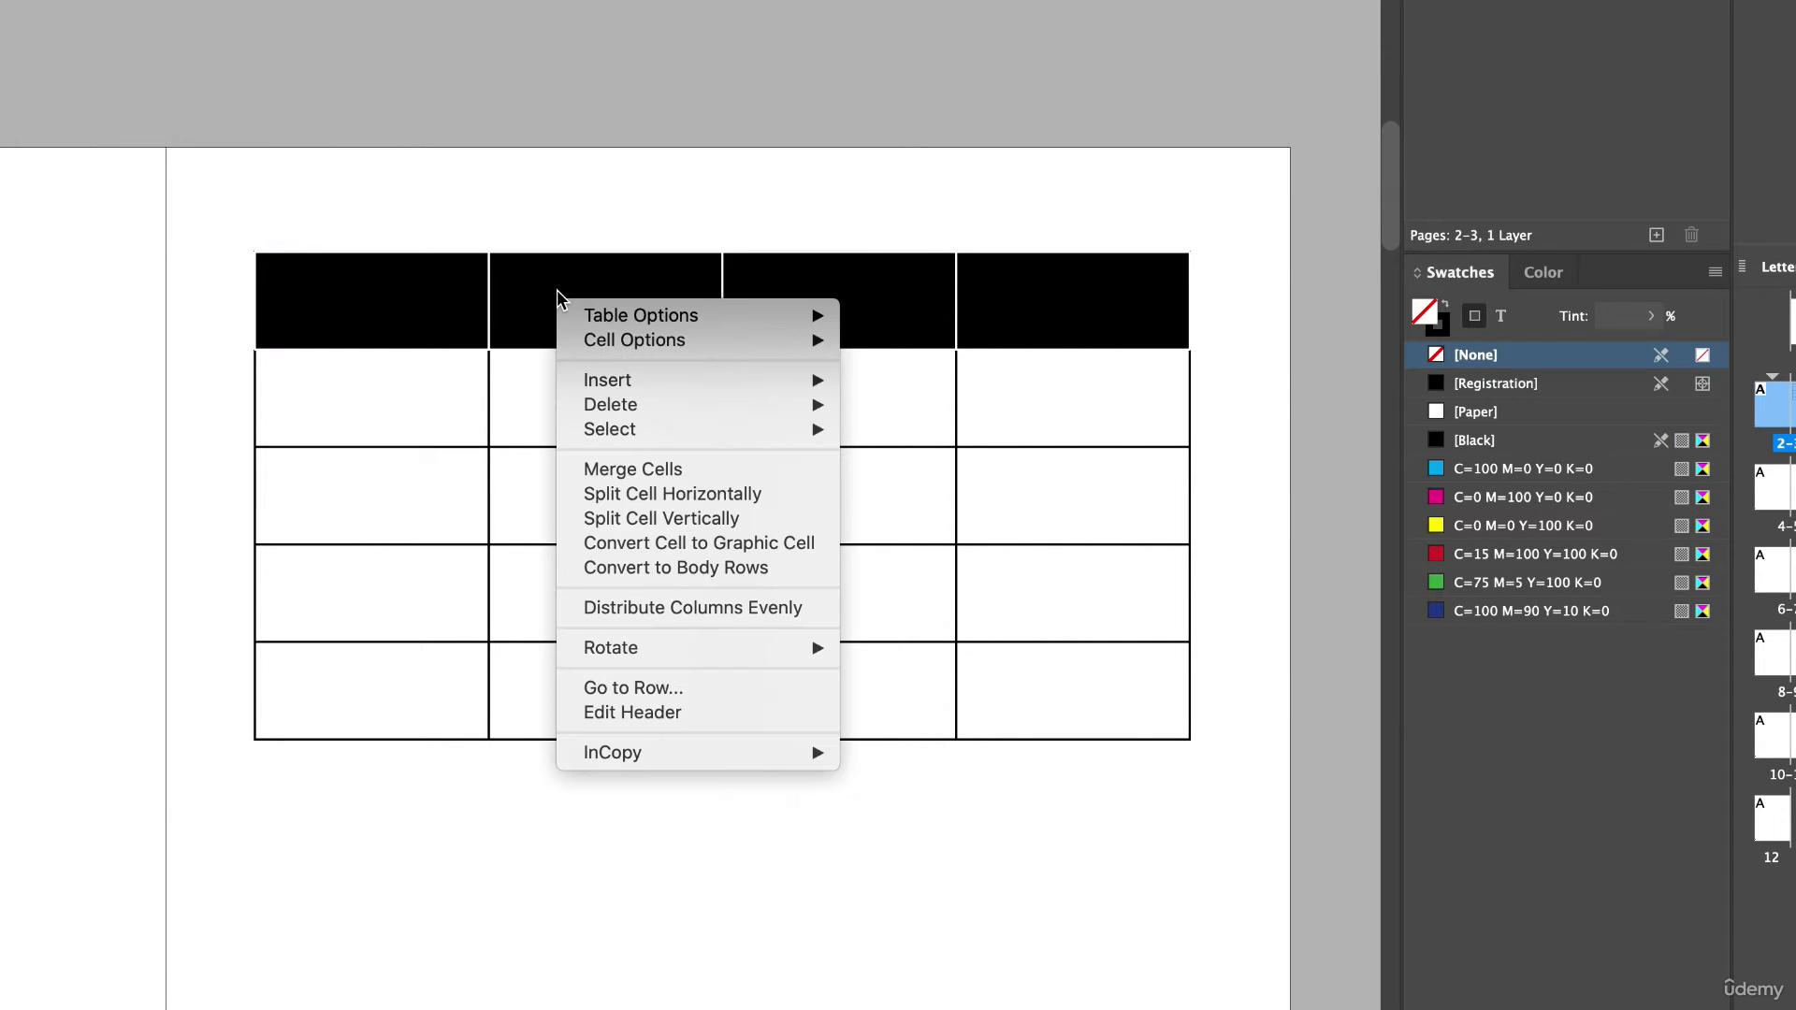
left_click(669, 475)
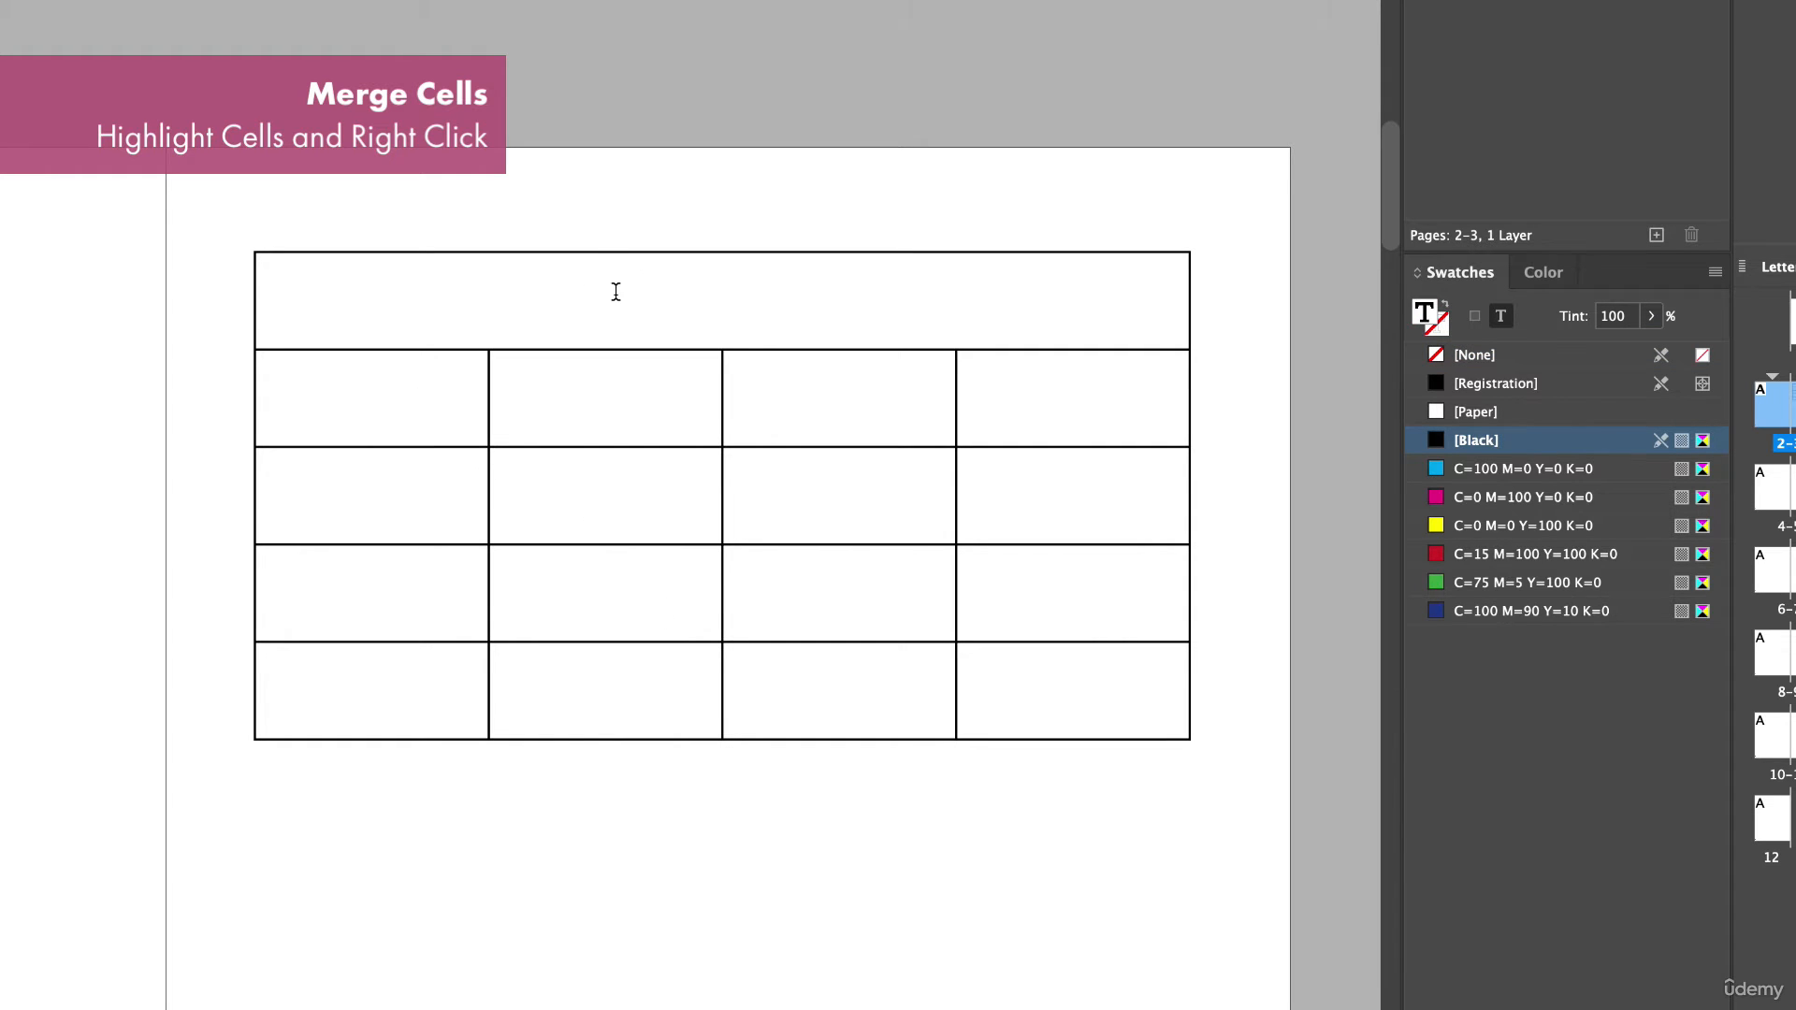
type("Header here")
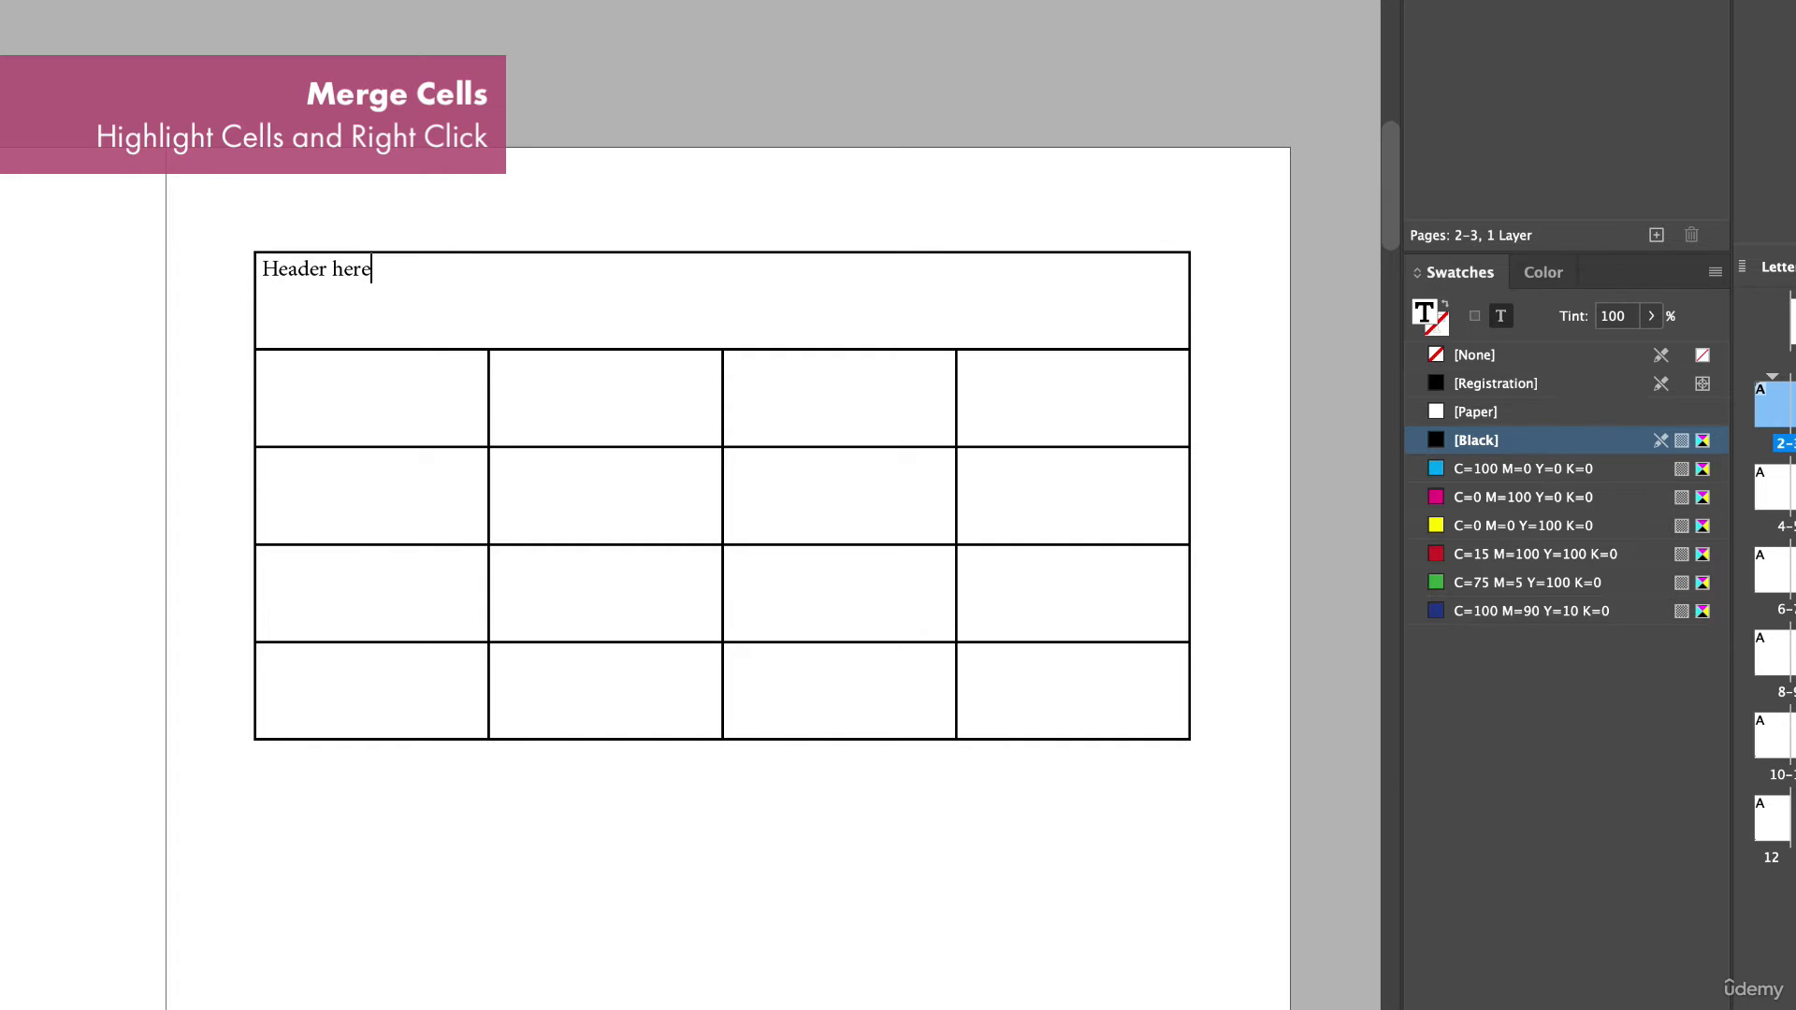
Fill the merged header cell of the table with the C=100 M=90 Y=10 K=0 swatch.
left_click(465, 284)
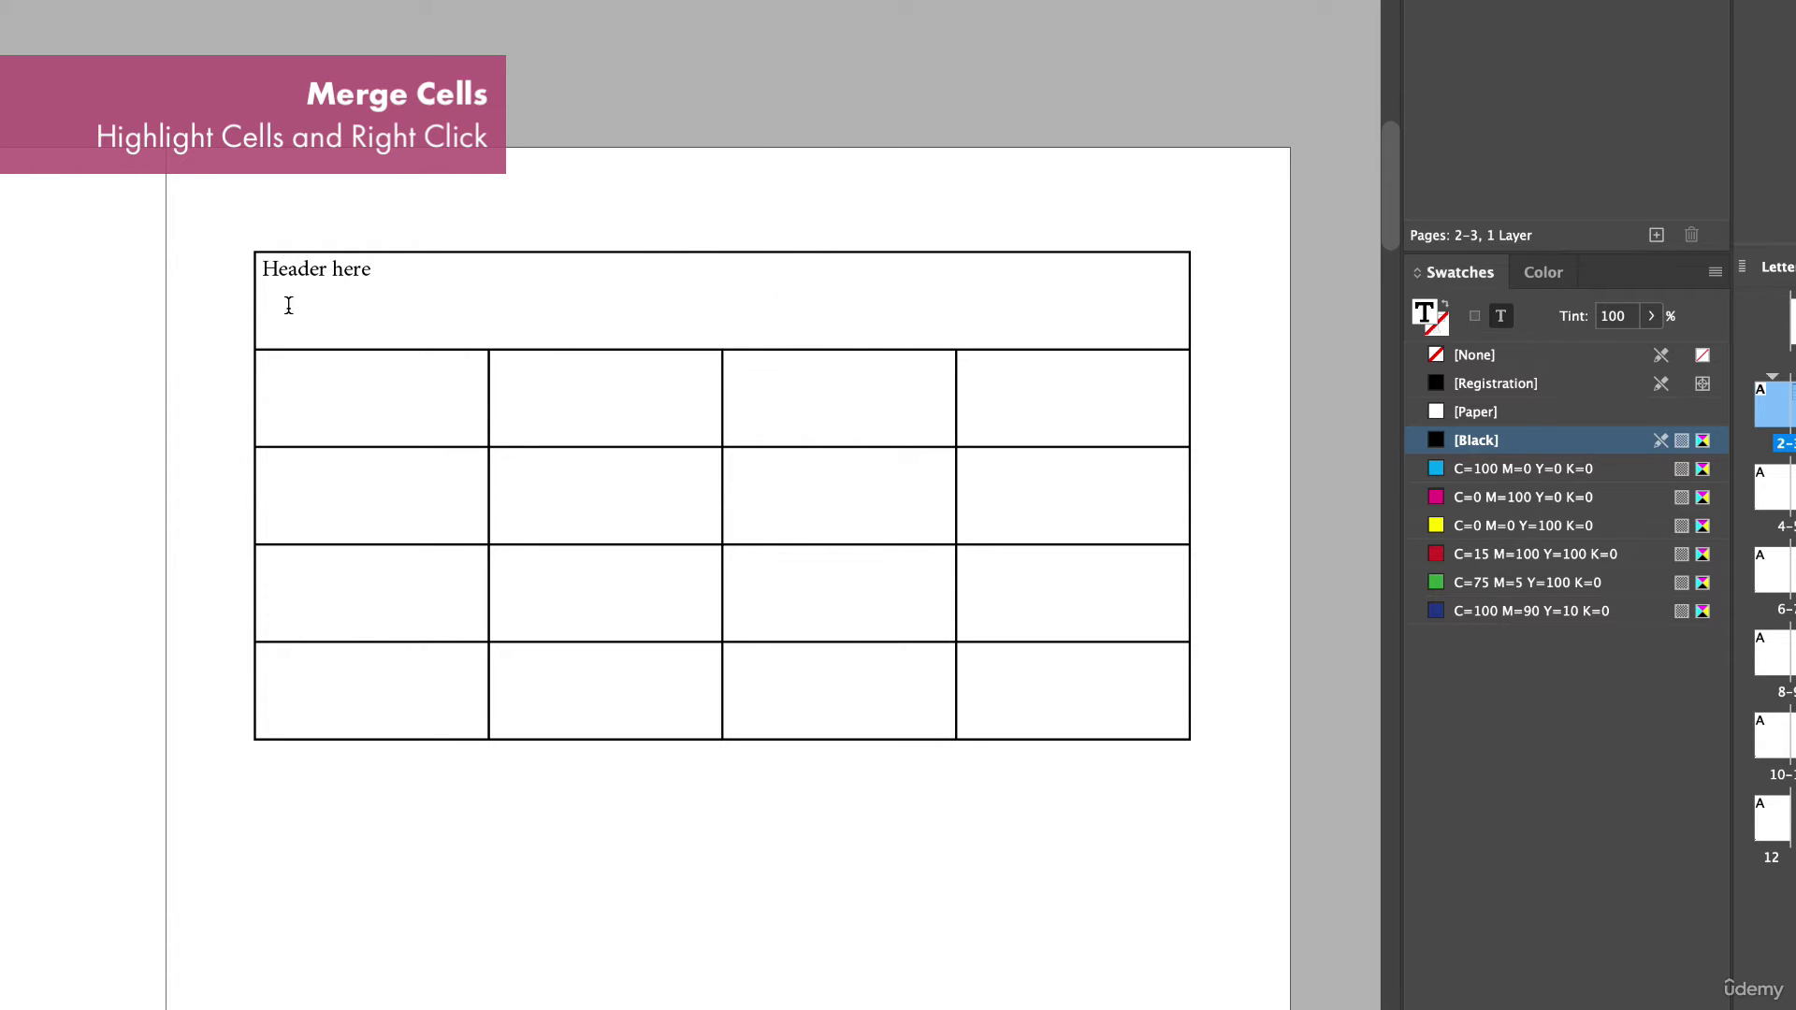
left_click_drag(265, 271, 722, 328)
right_click(635, 323)
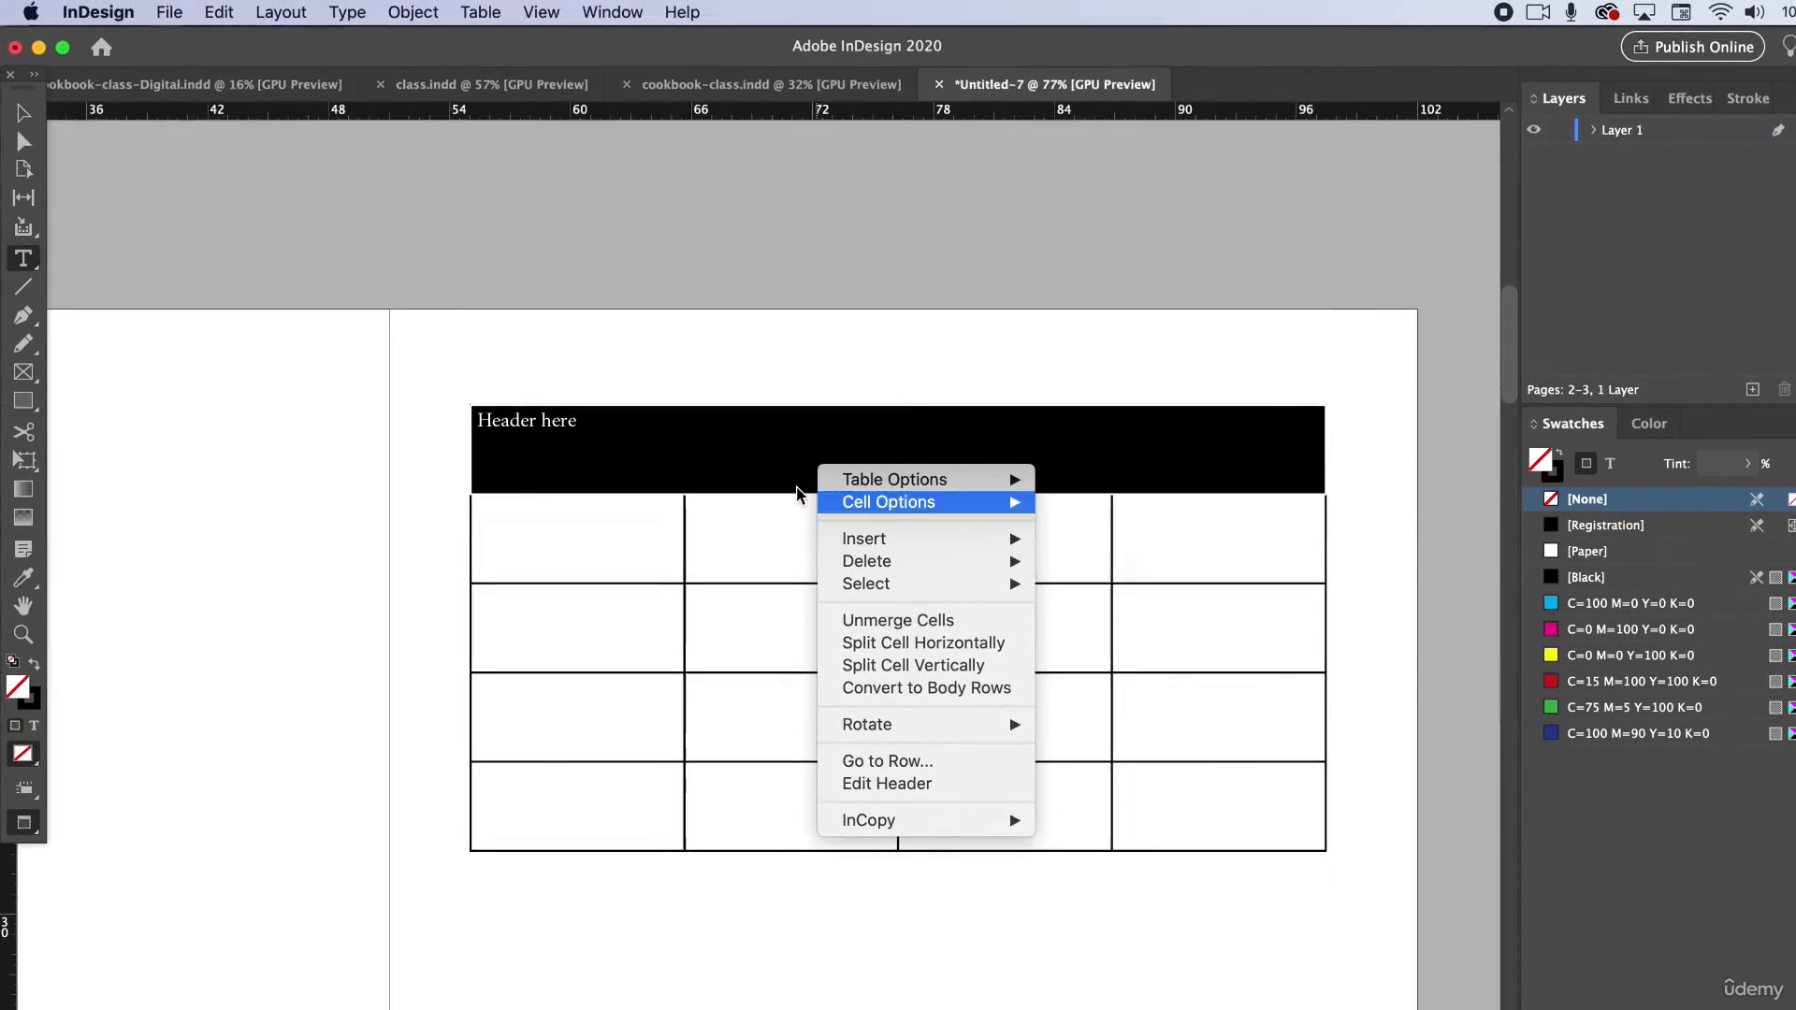
left_click(19, 697)
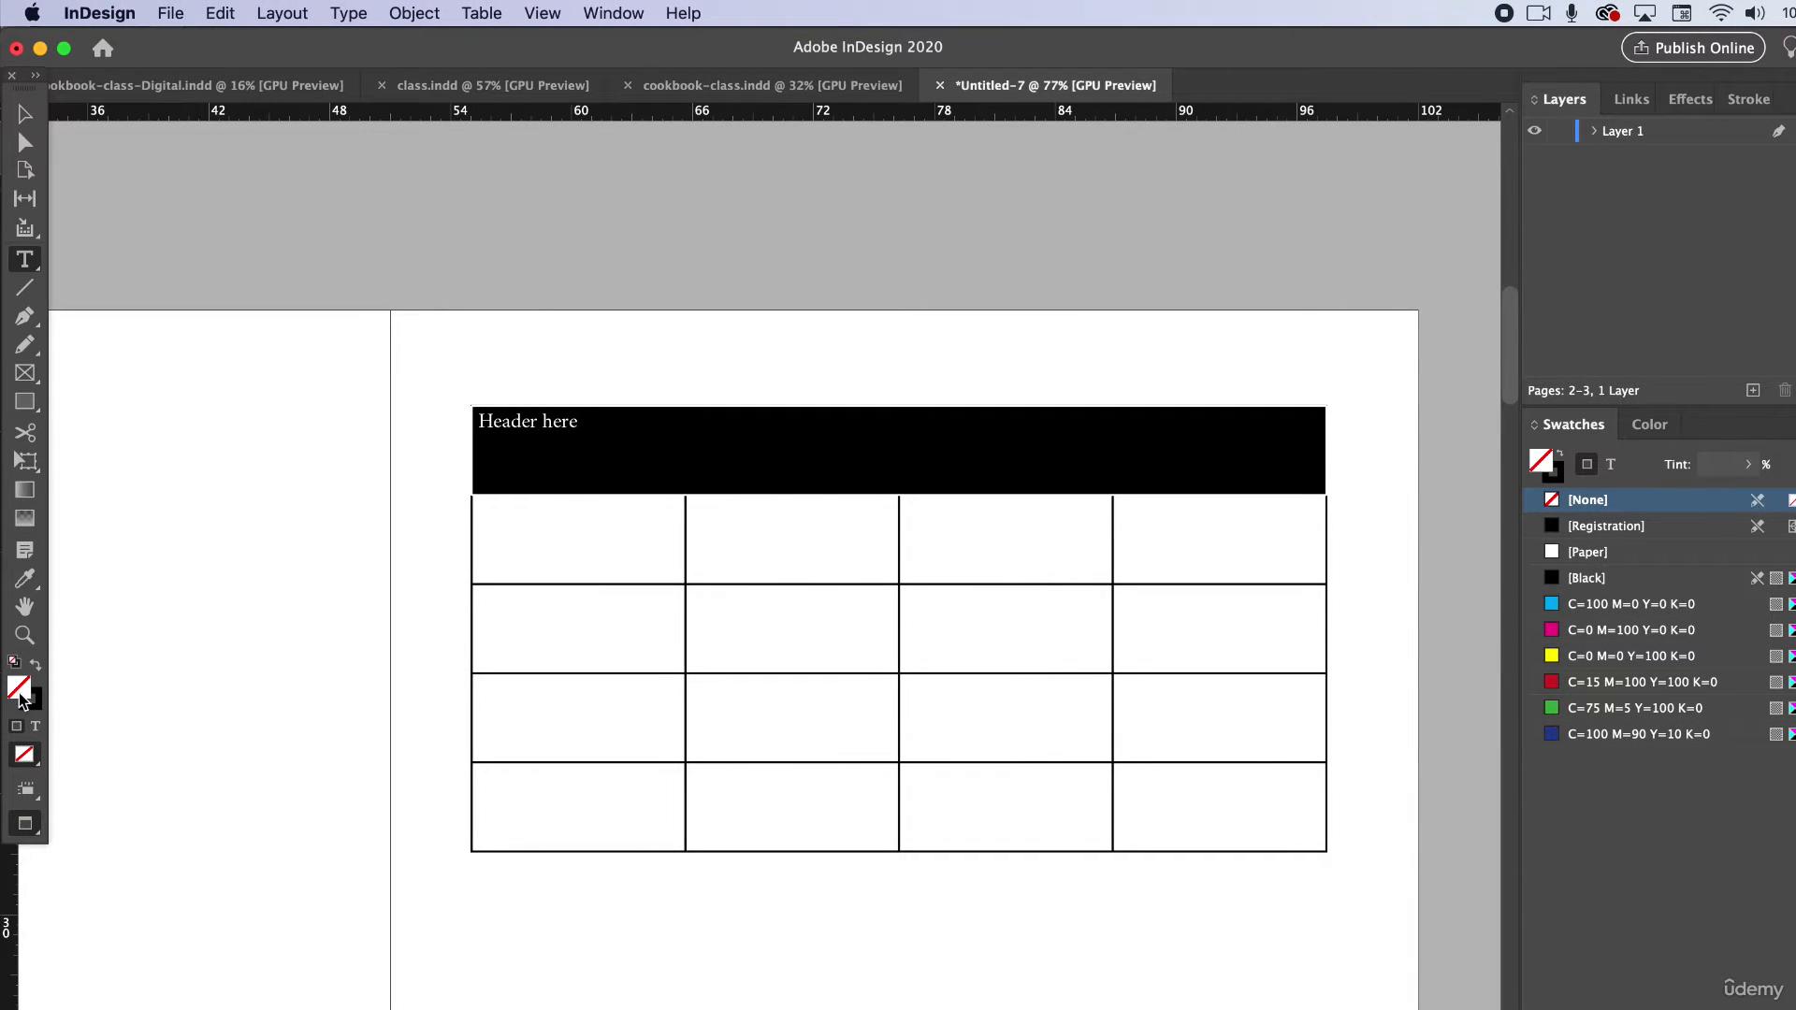
left_click(1598, 735)
Colour the "Header here" text with the [Paper] swatch and centre it in the header cell.
triple_click(561, 421)
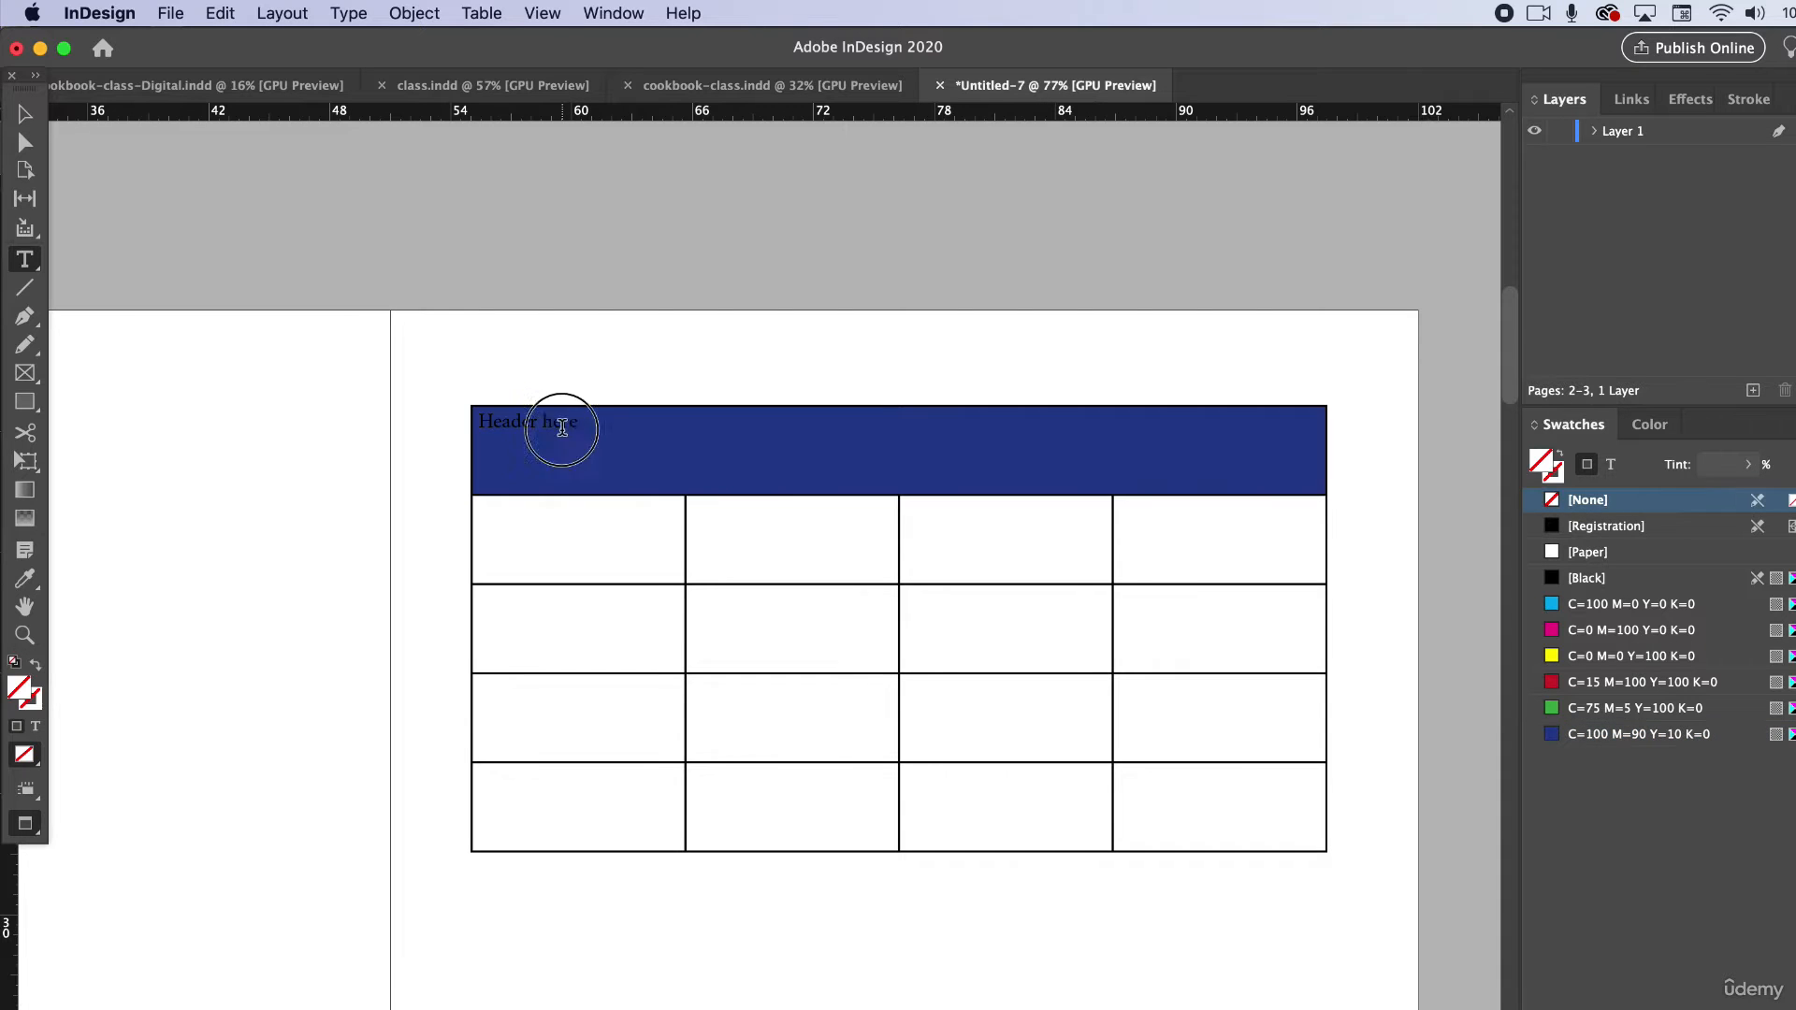
left_click(1588, 551)
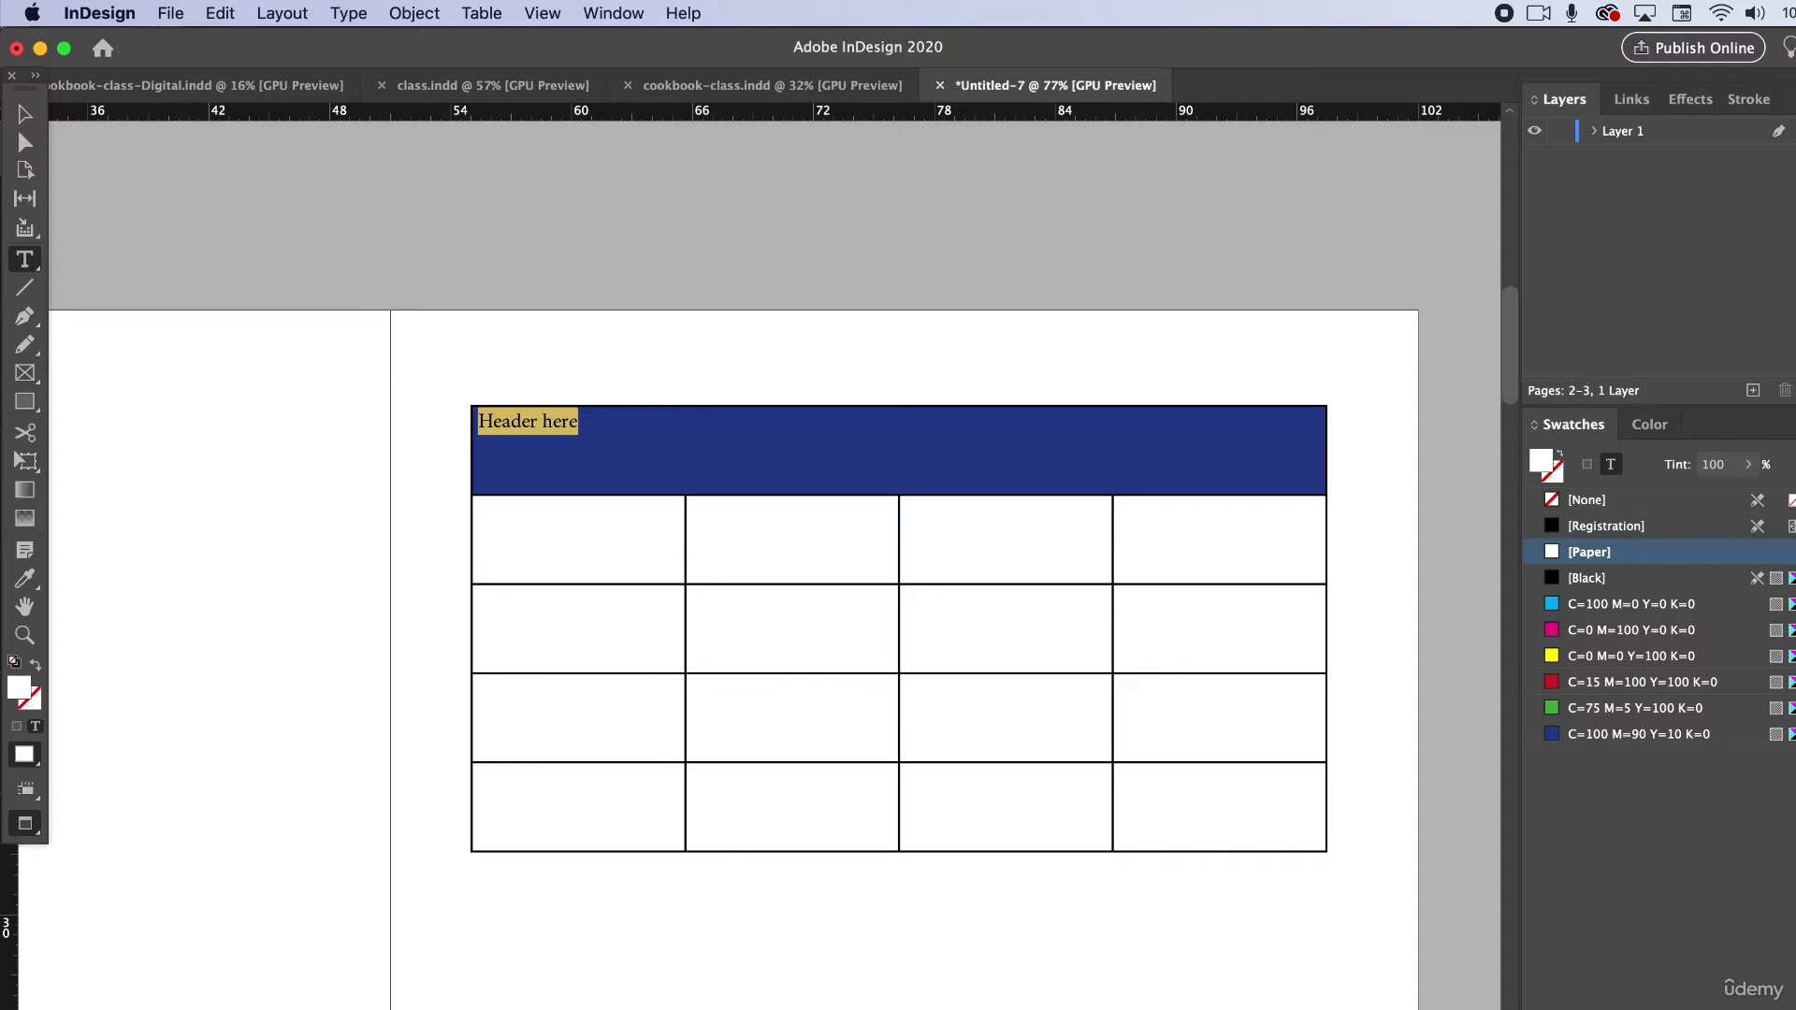
key("super+shift+c")
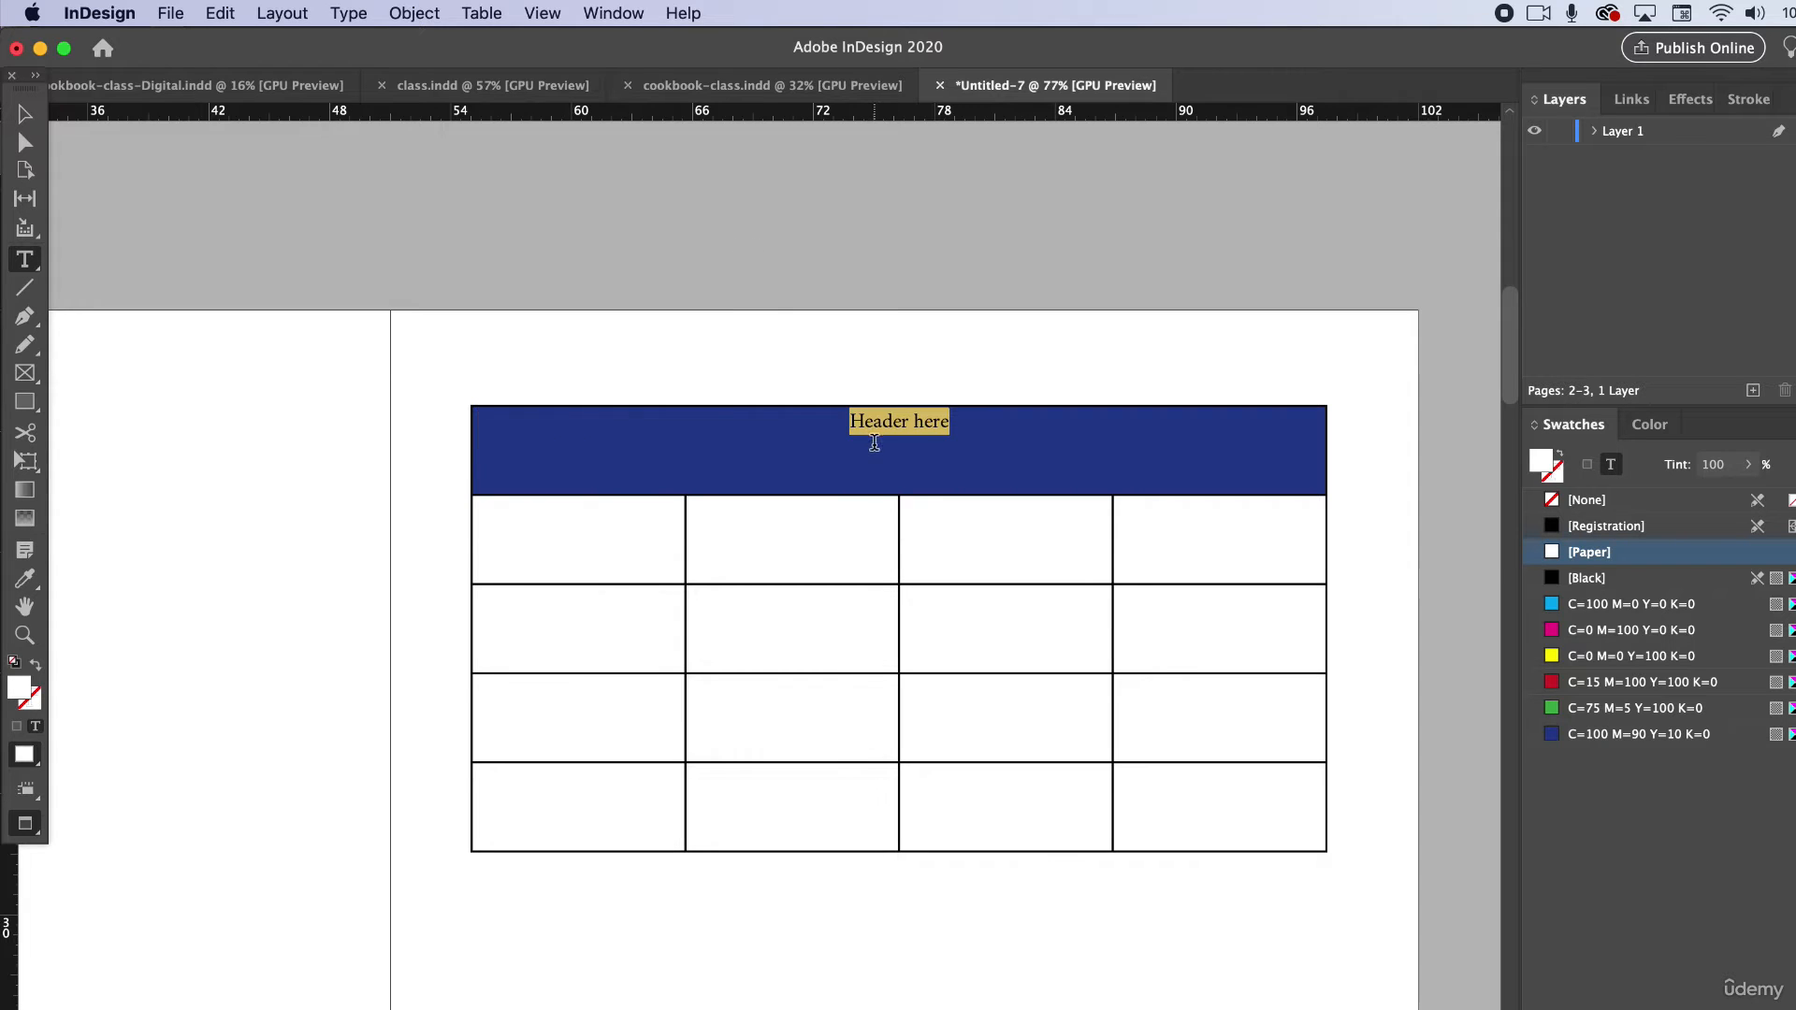
left_click(867, 449)
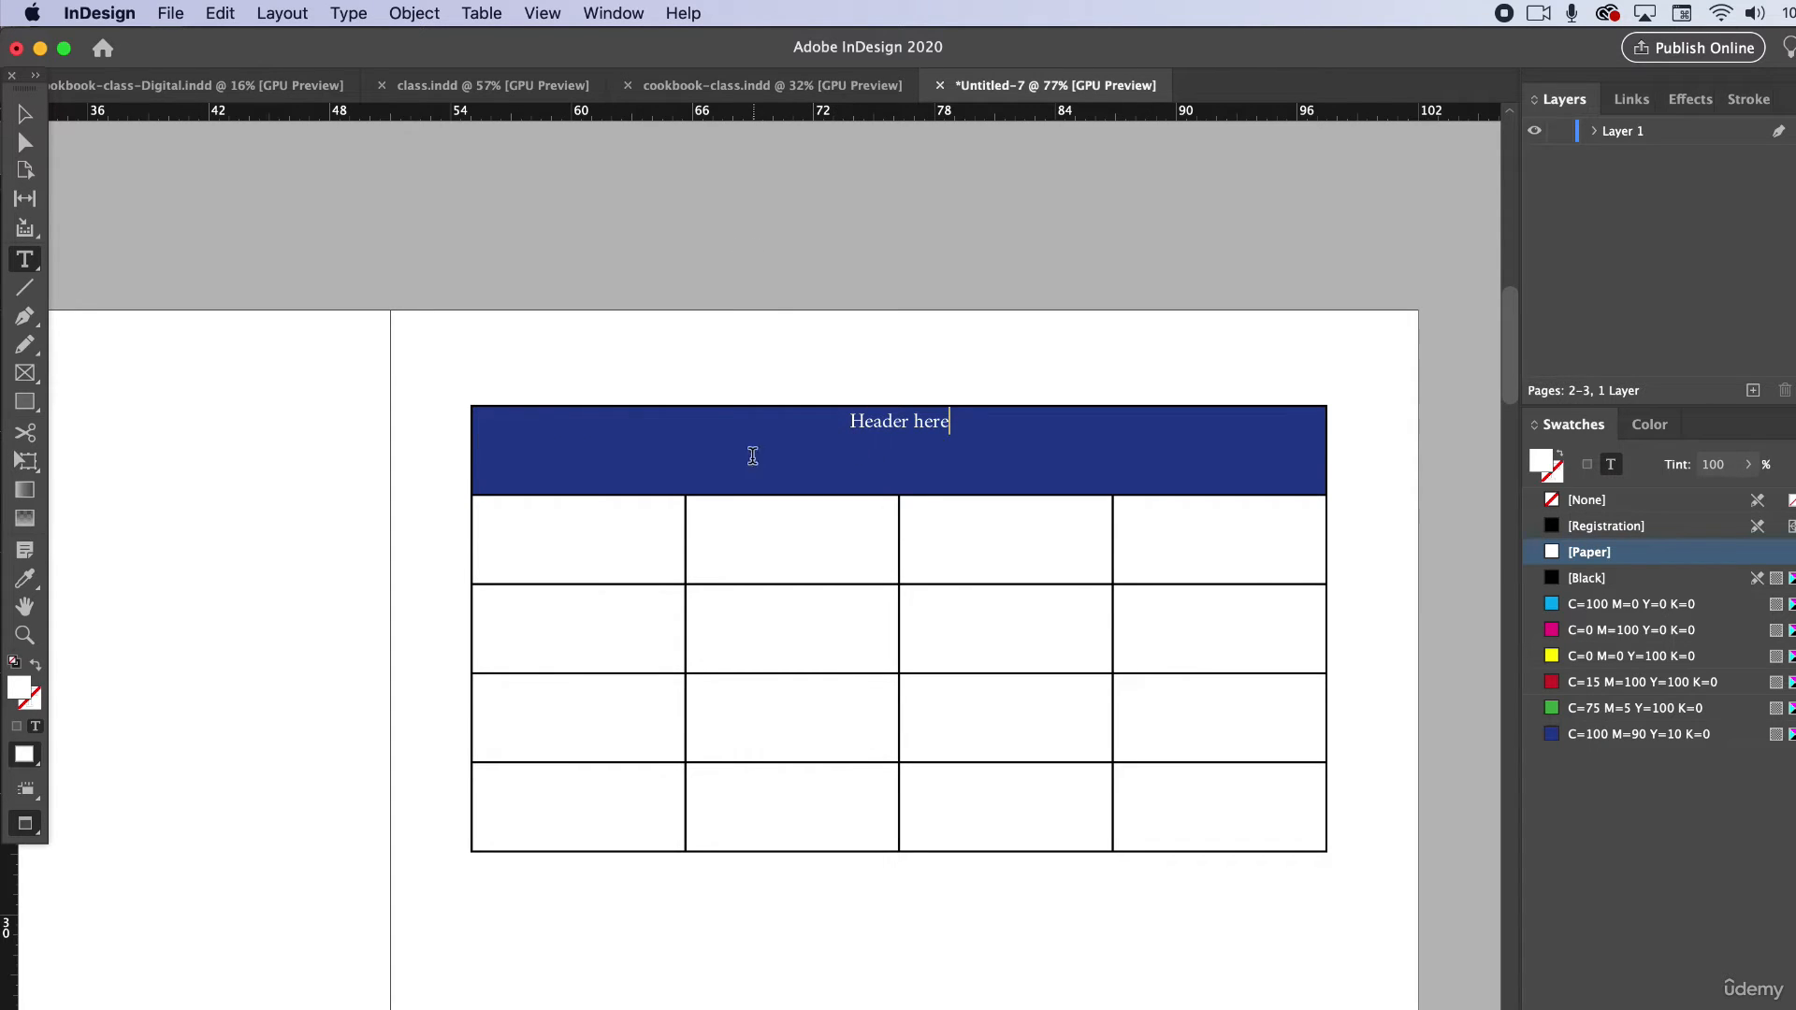
Raise the table's number of body rows to 6 in Table Setup.
left_click(475, 11)
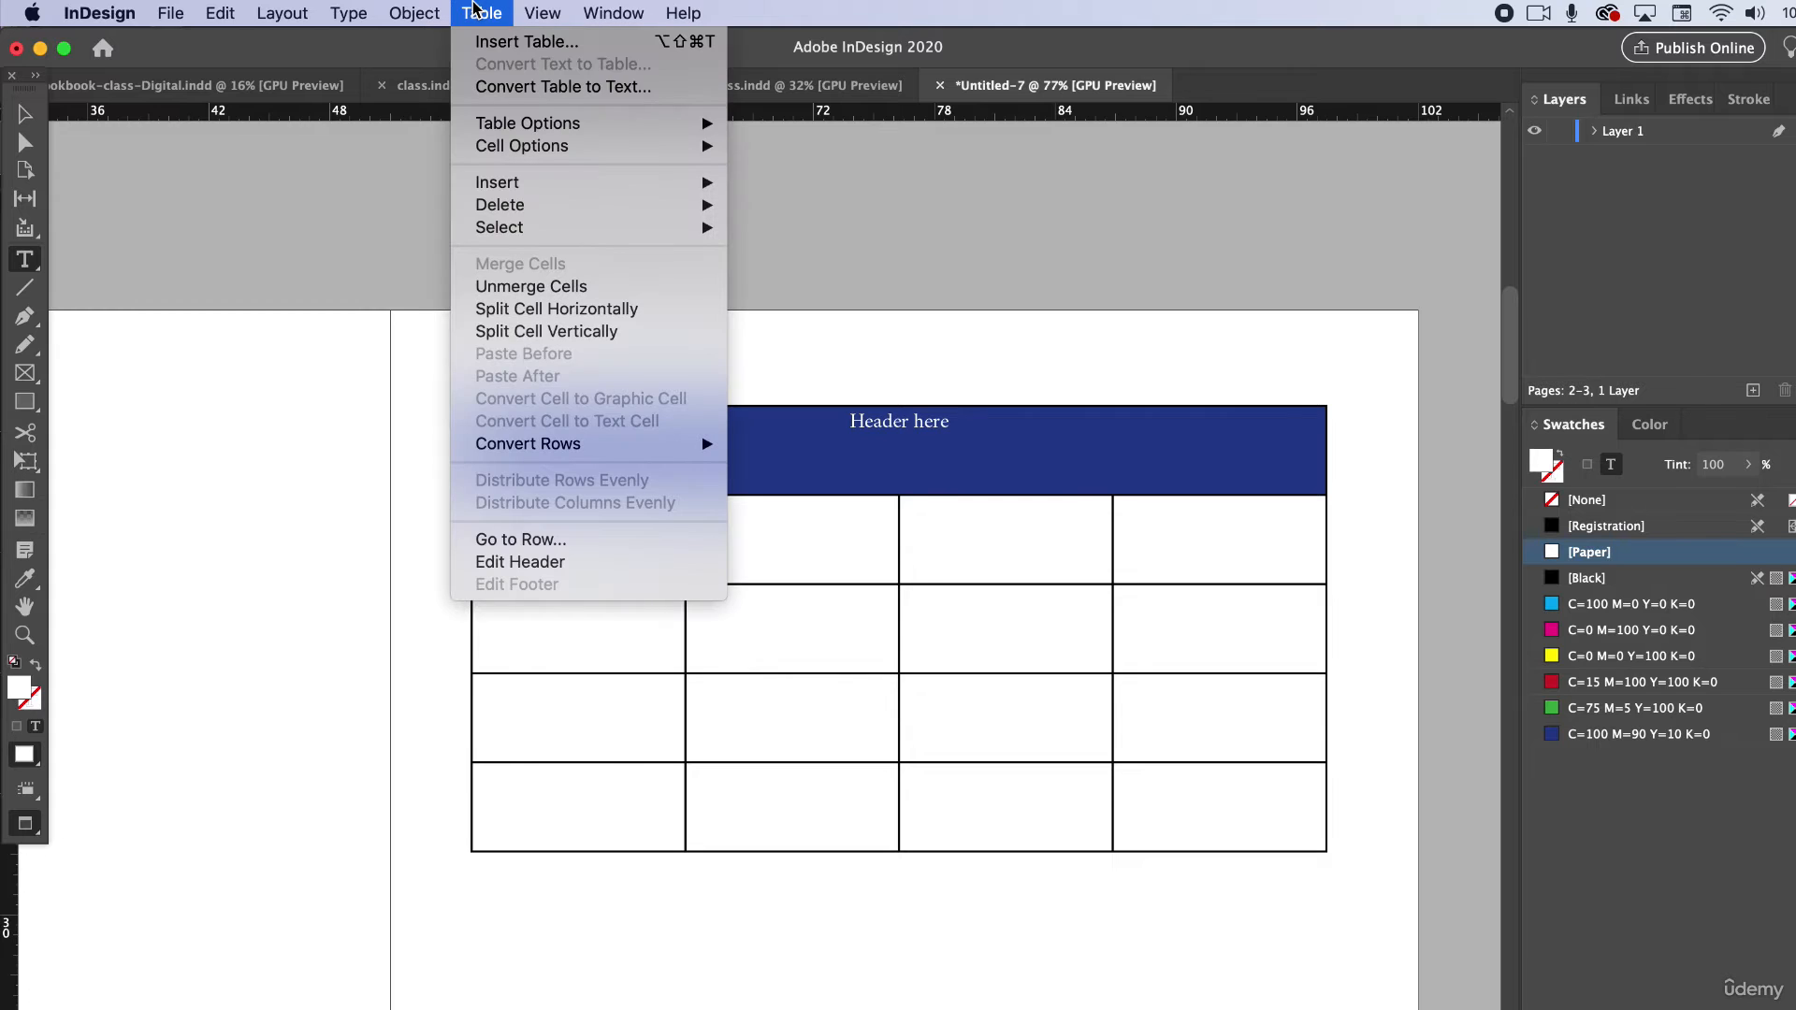
mouse_move(633, 129)
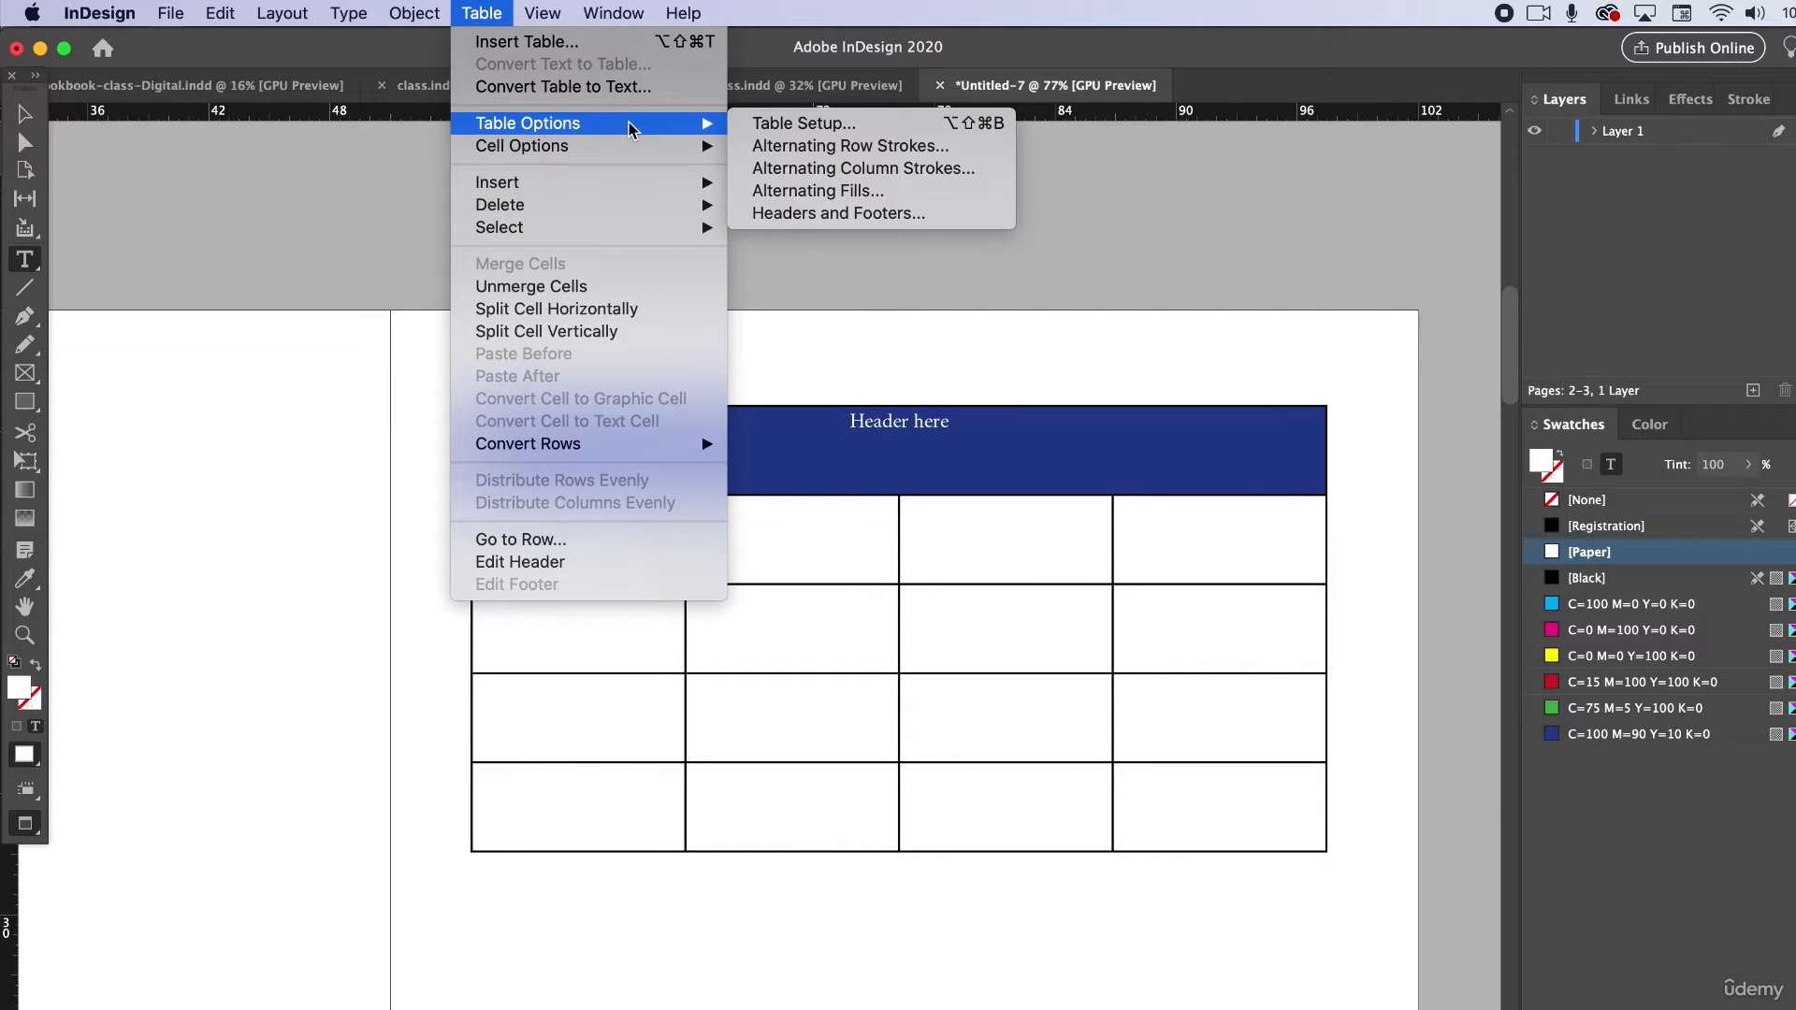
left_click(813, 131)
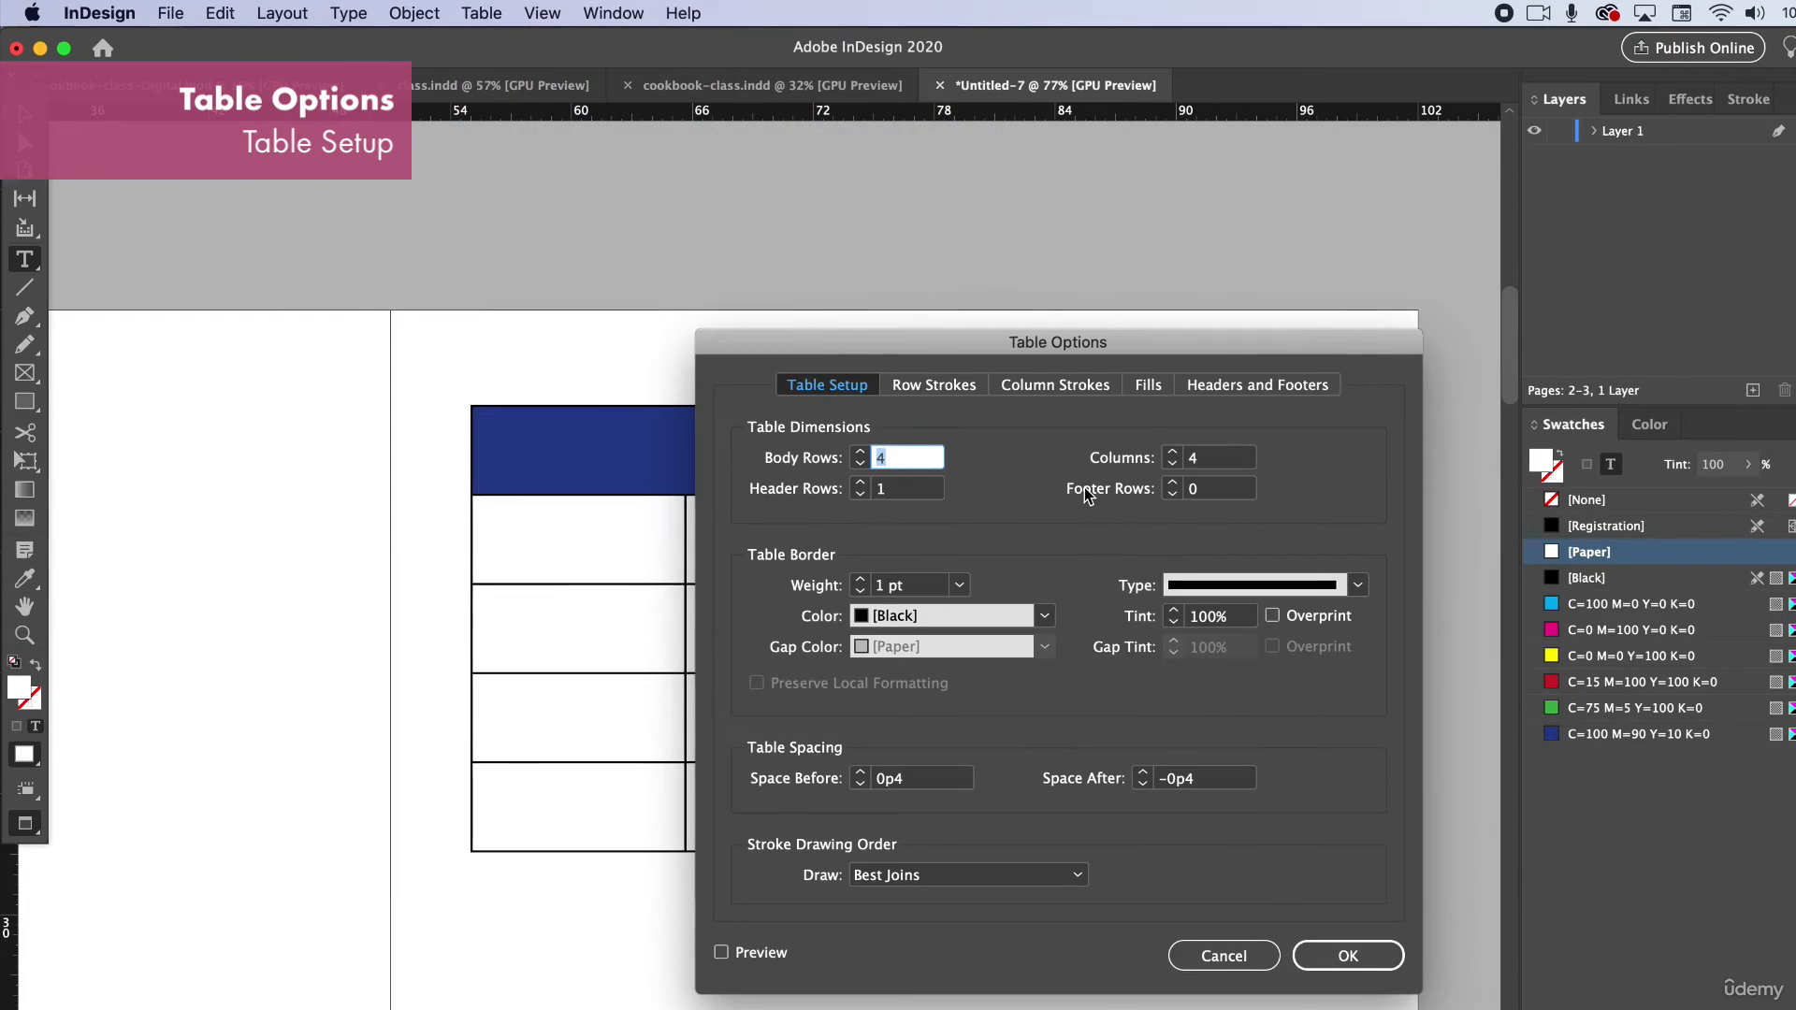
left_click_drag(870, 338, 1406, 382)
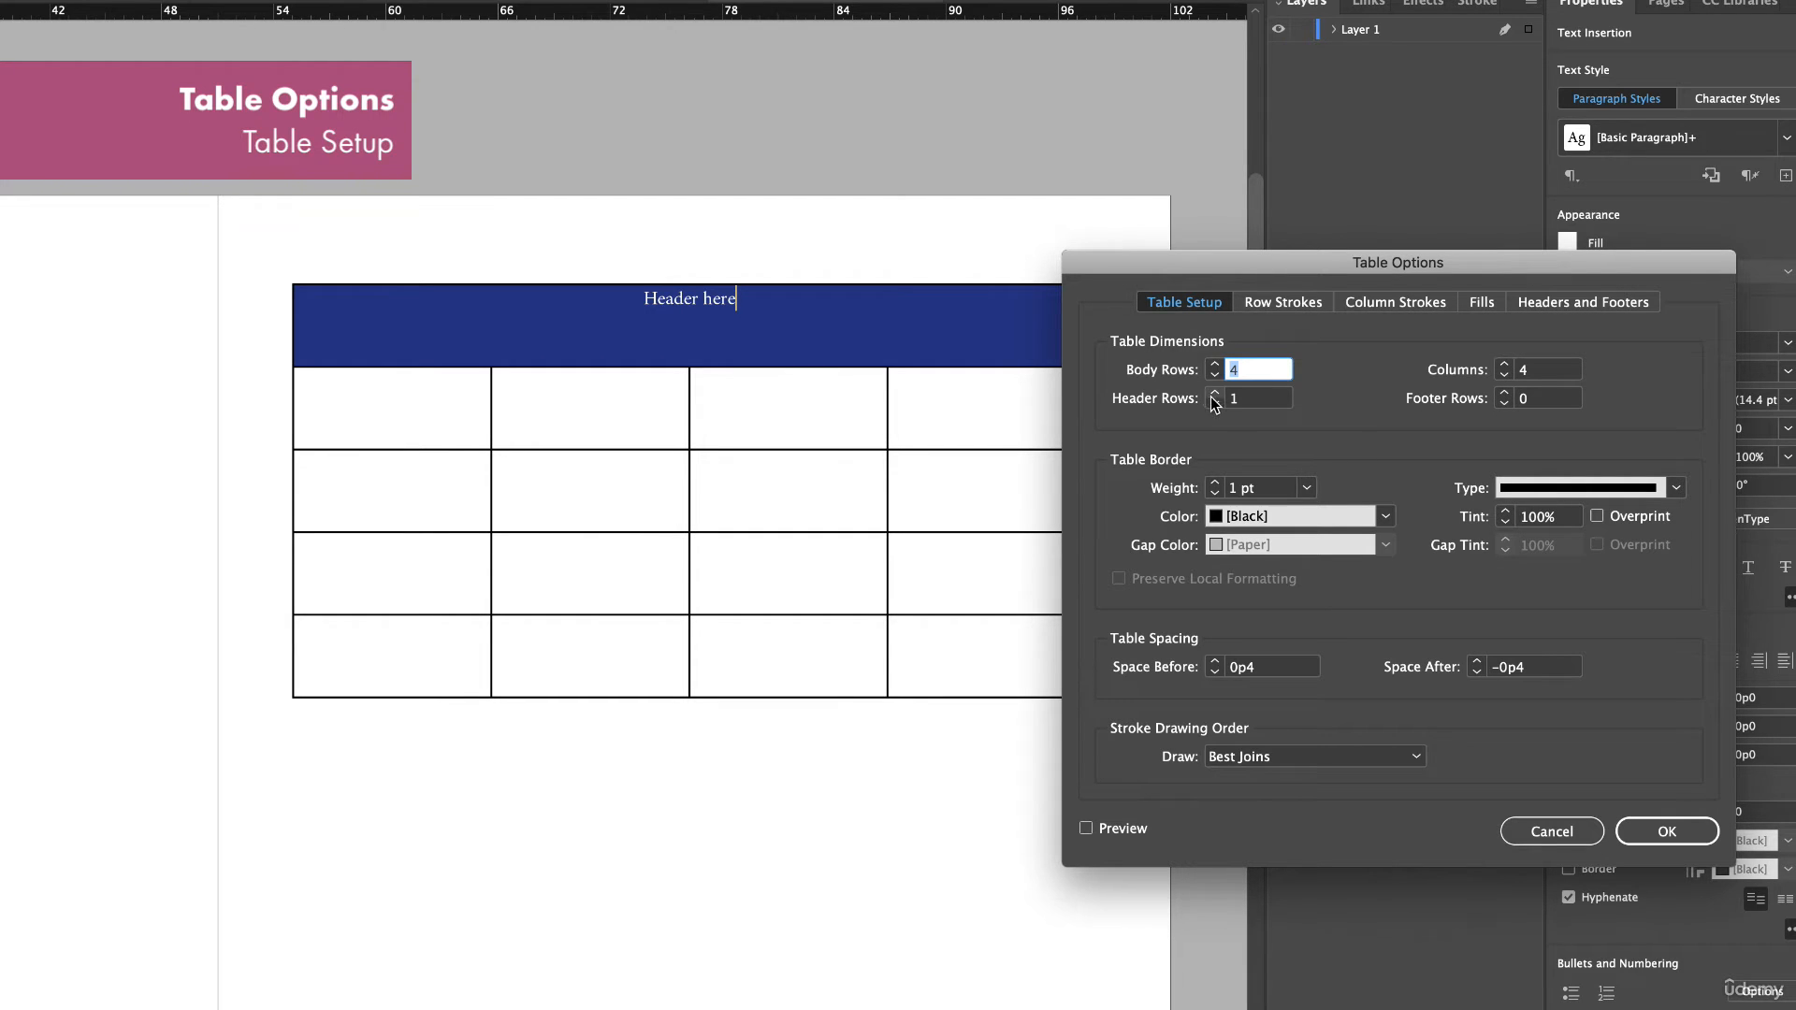
left_click(1215, 365)
left_click(1214, 365)
Give the table border a weight of 0.5 pt and the Dotted type, and apply the table options.
left_click(1214, 483)
left_click(1307, 488)
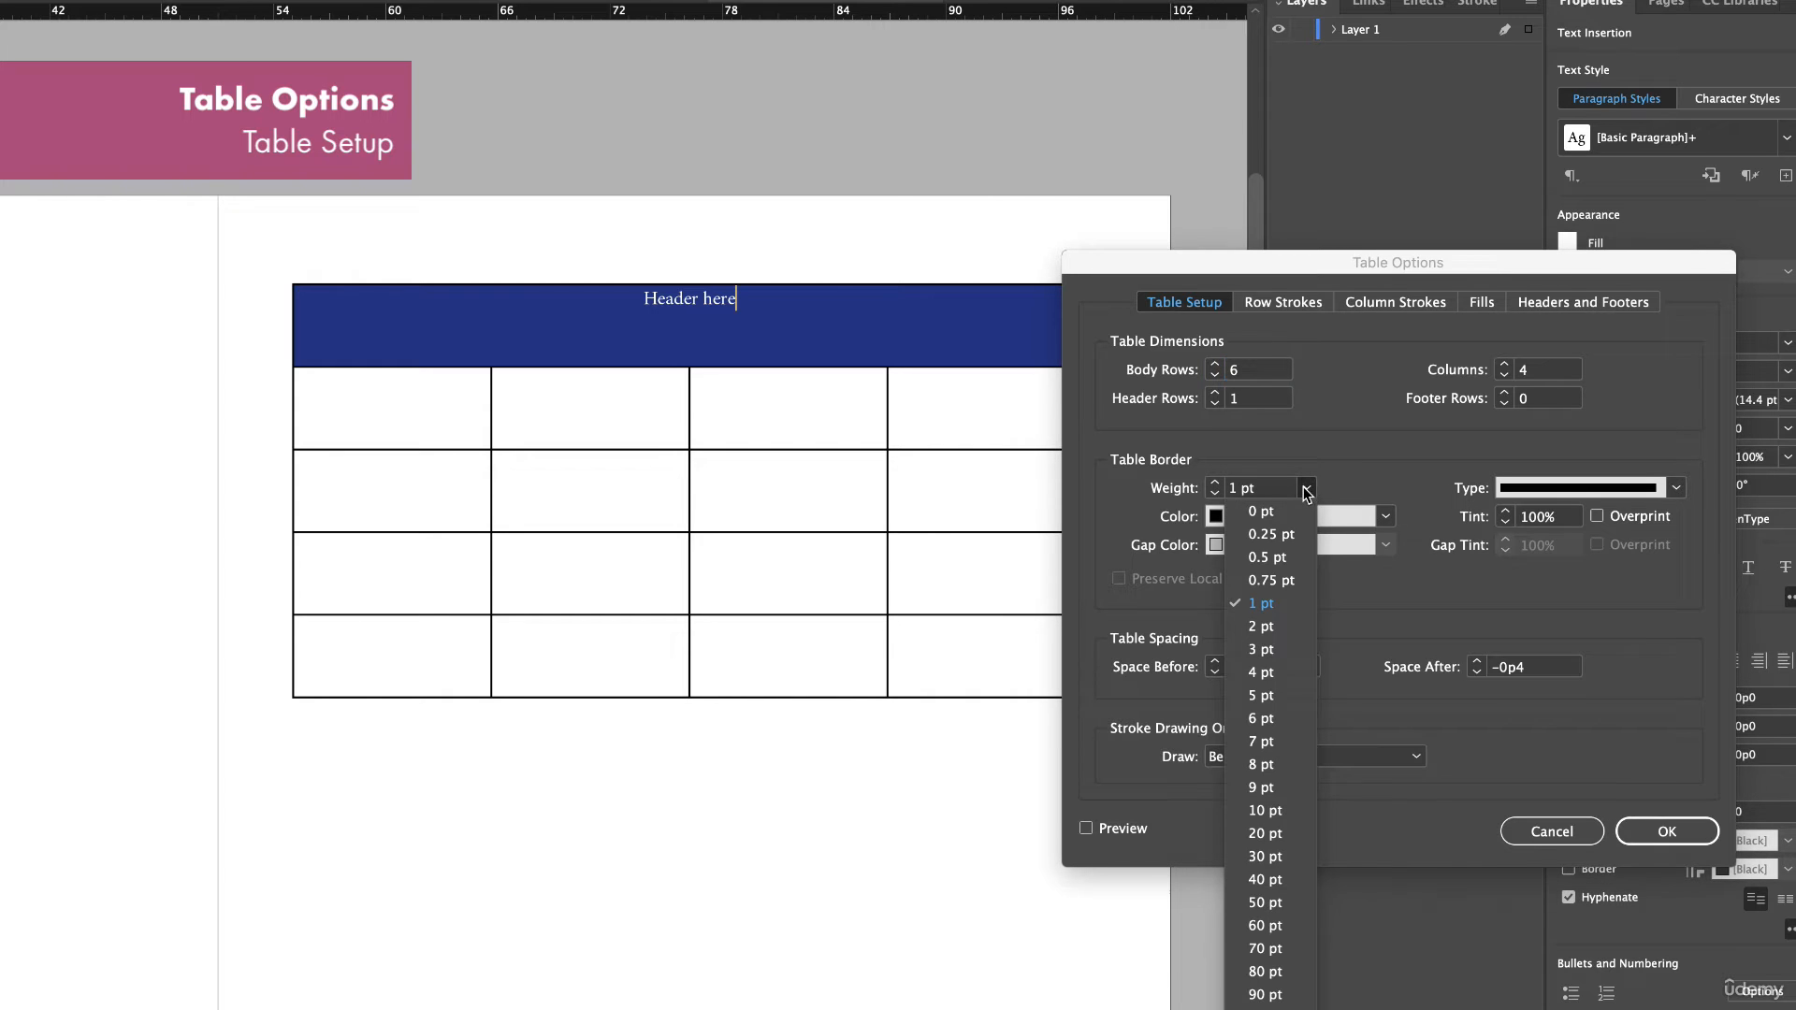
left_click(1267, 558)
left_click(1674, 489)
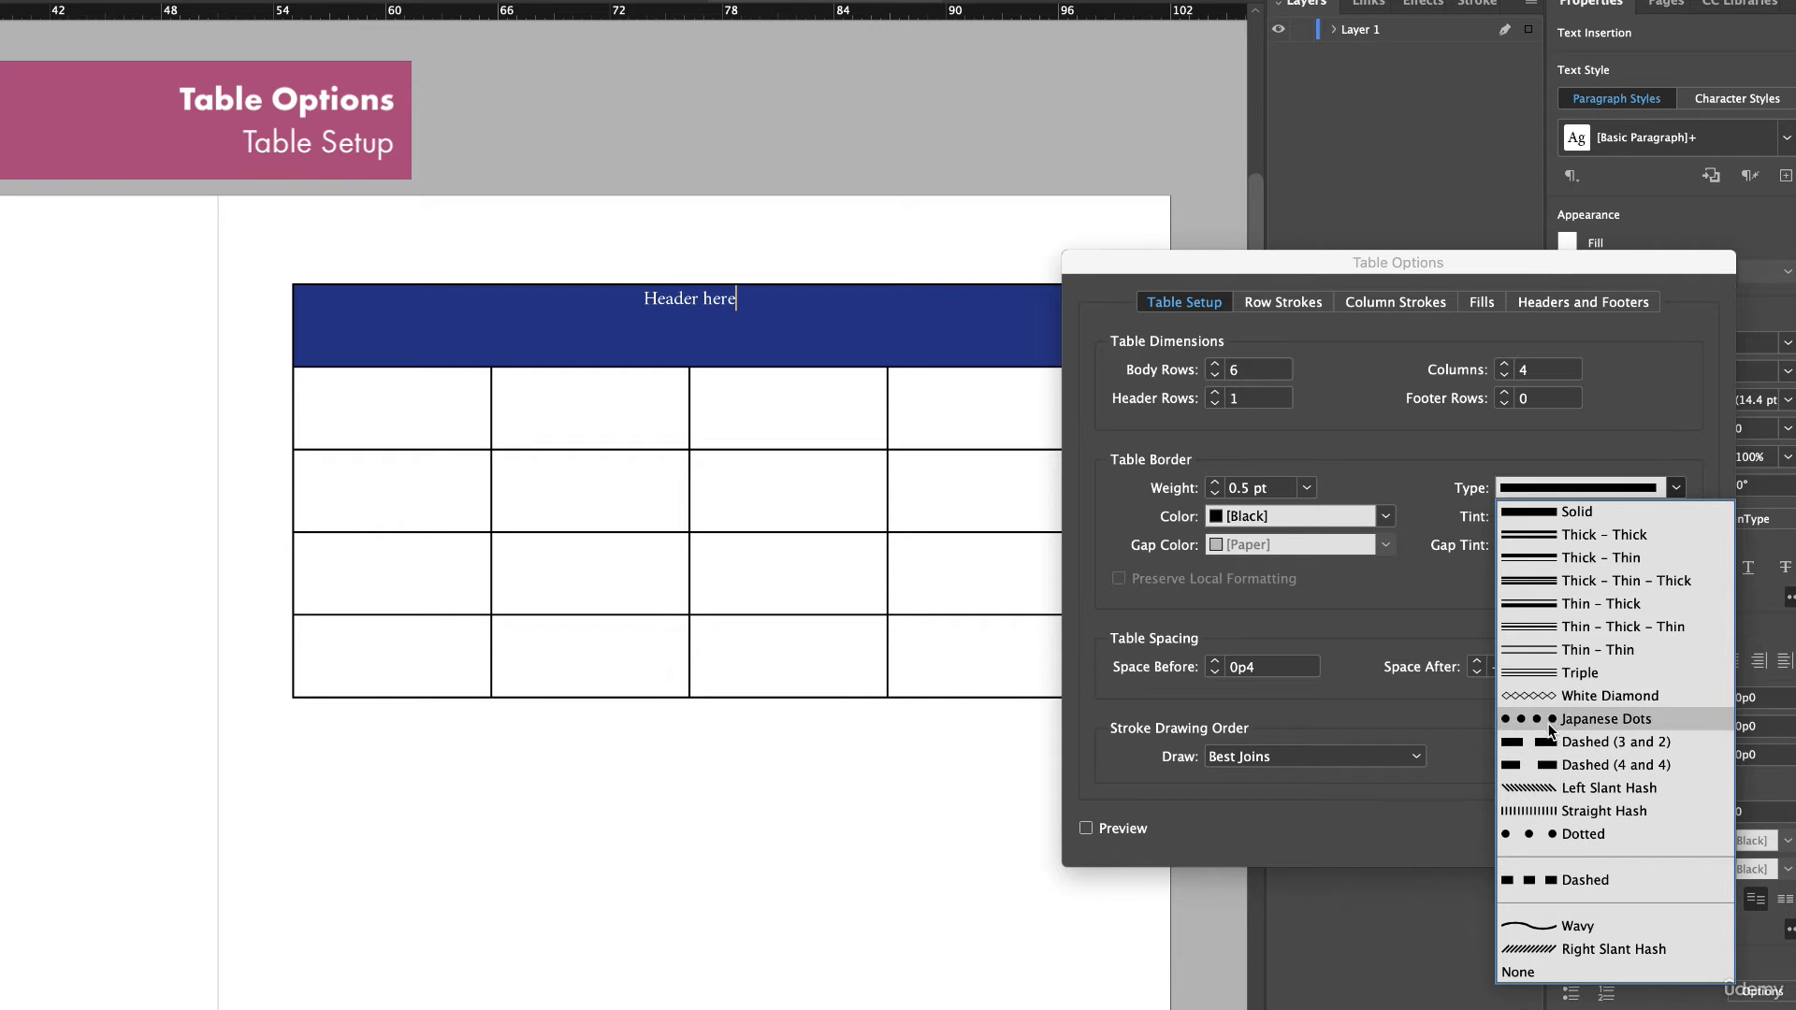
left_click(1542, 832)
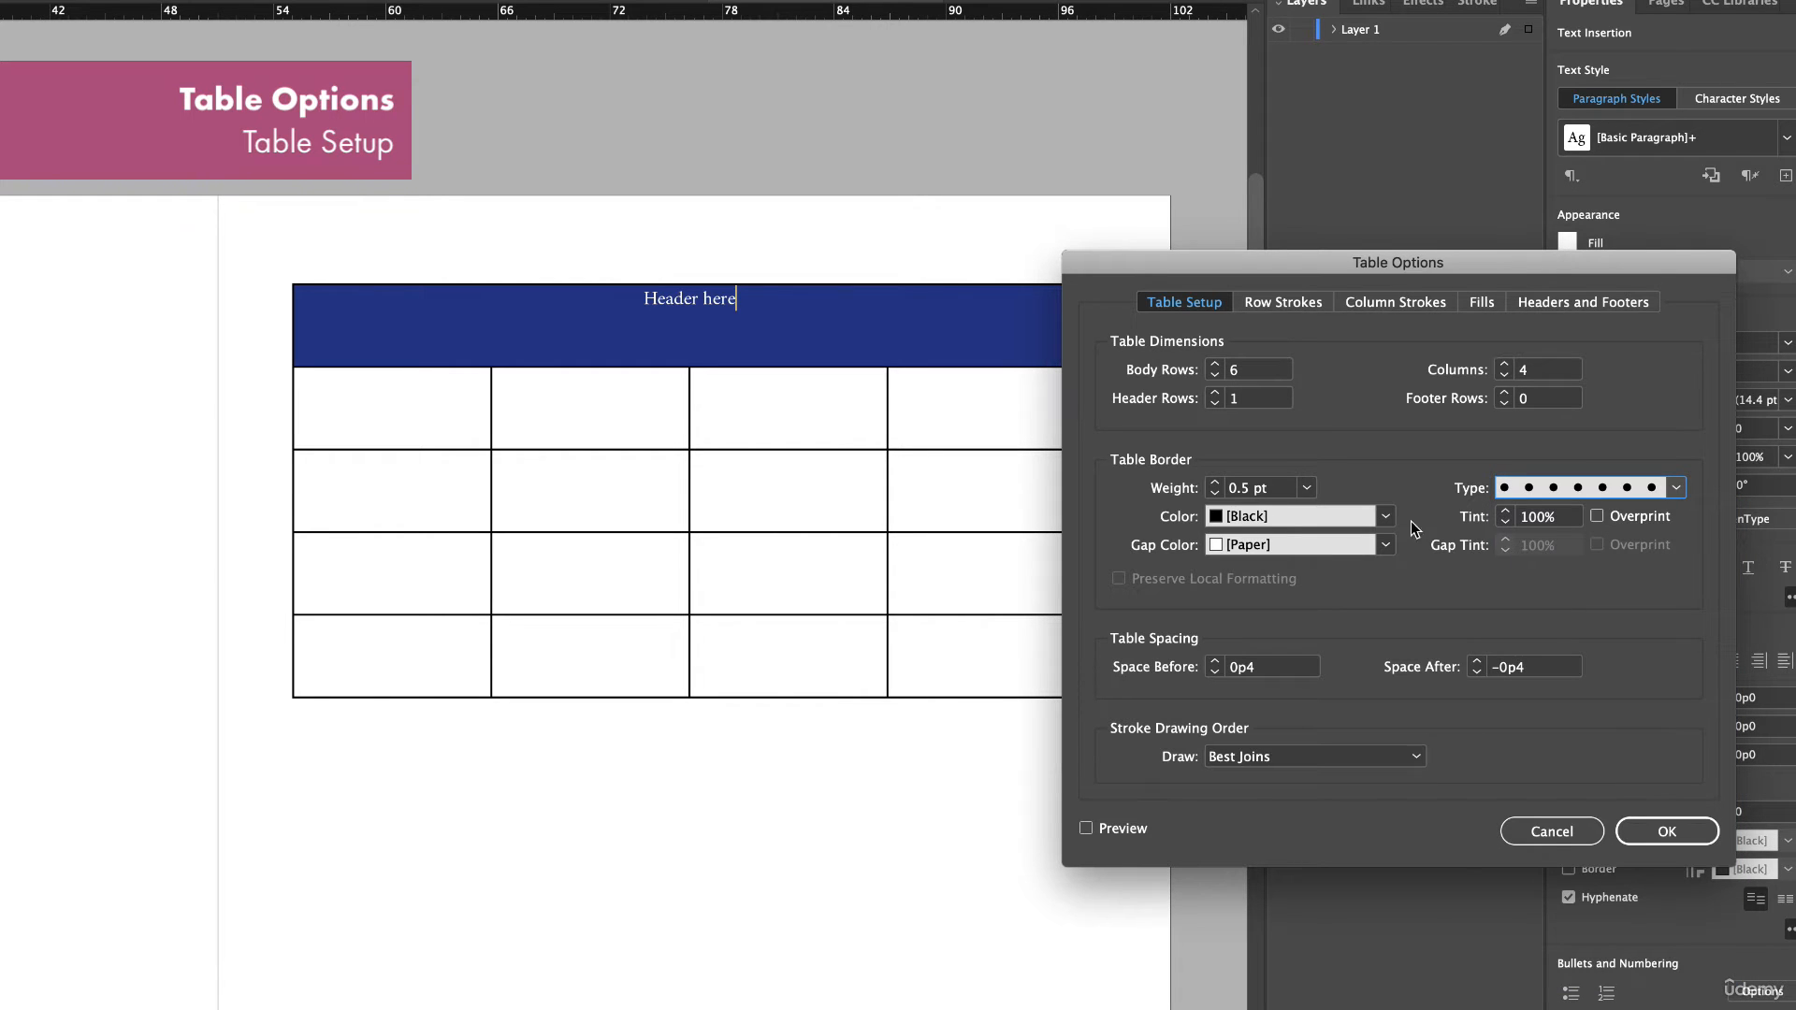
left_click(1377, 518)
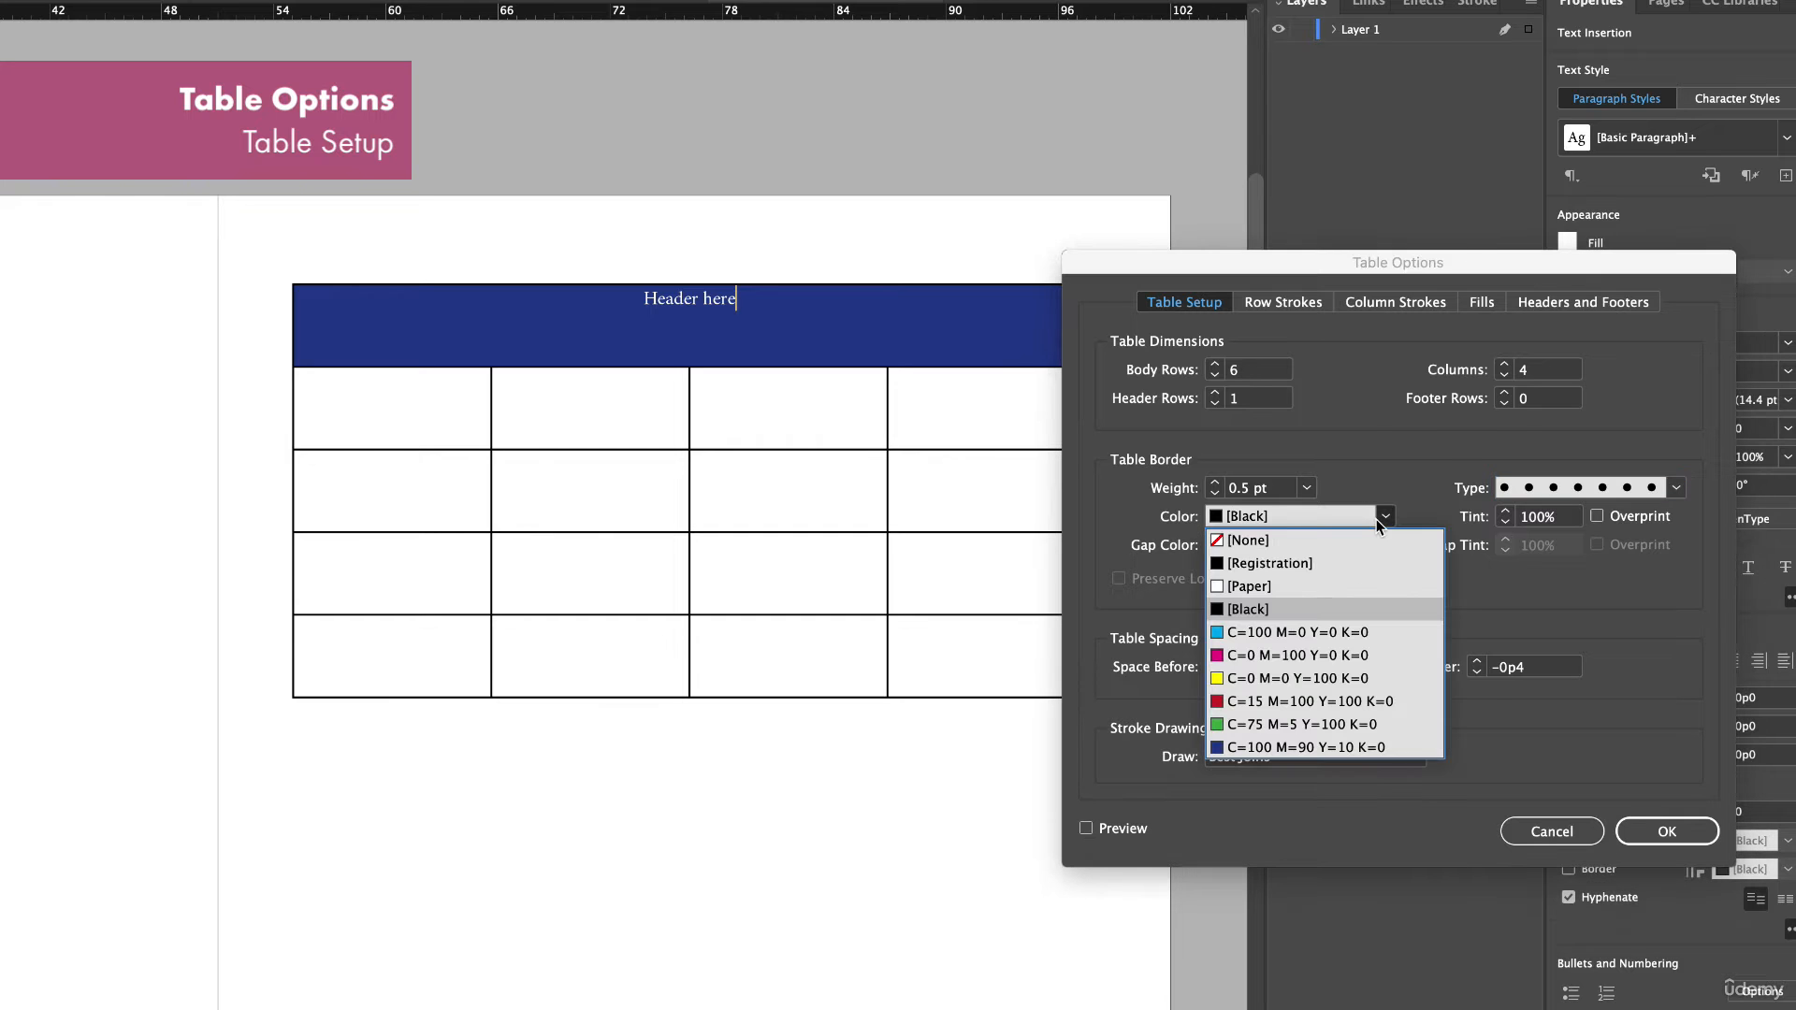
left_click(1665, 832)
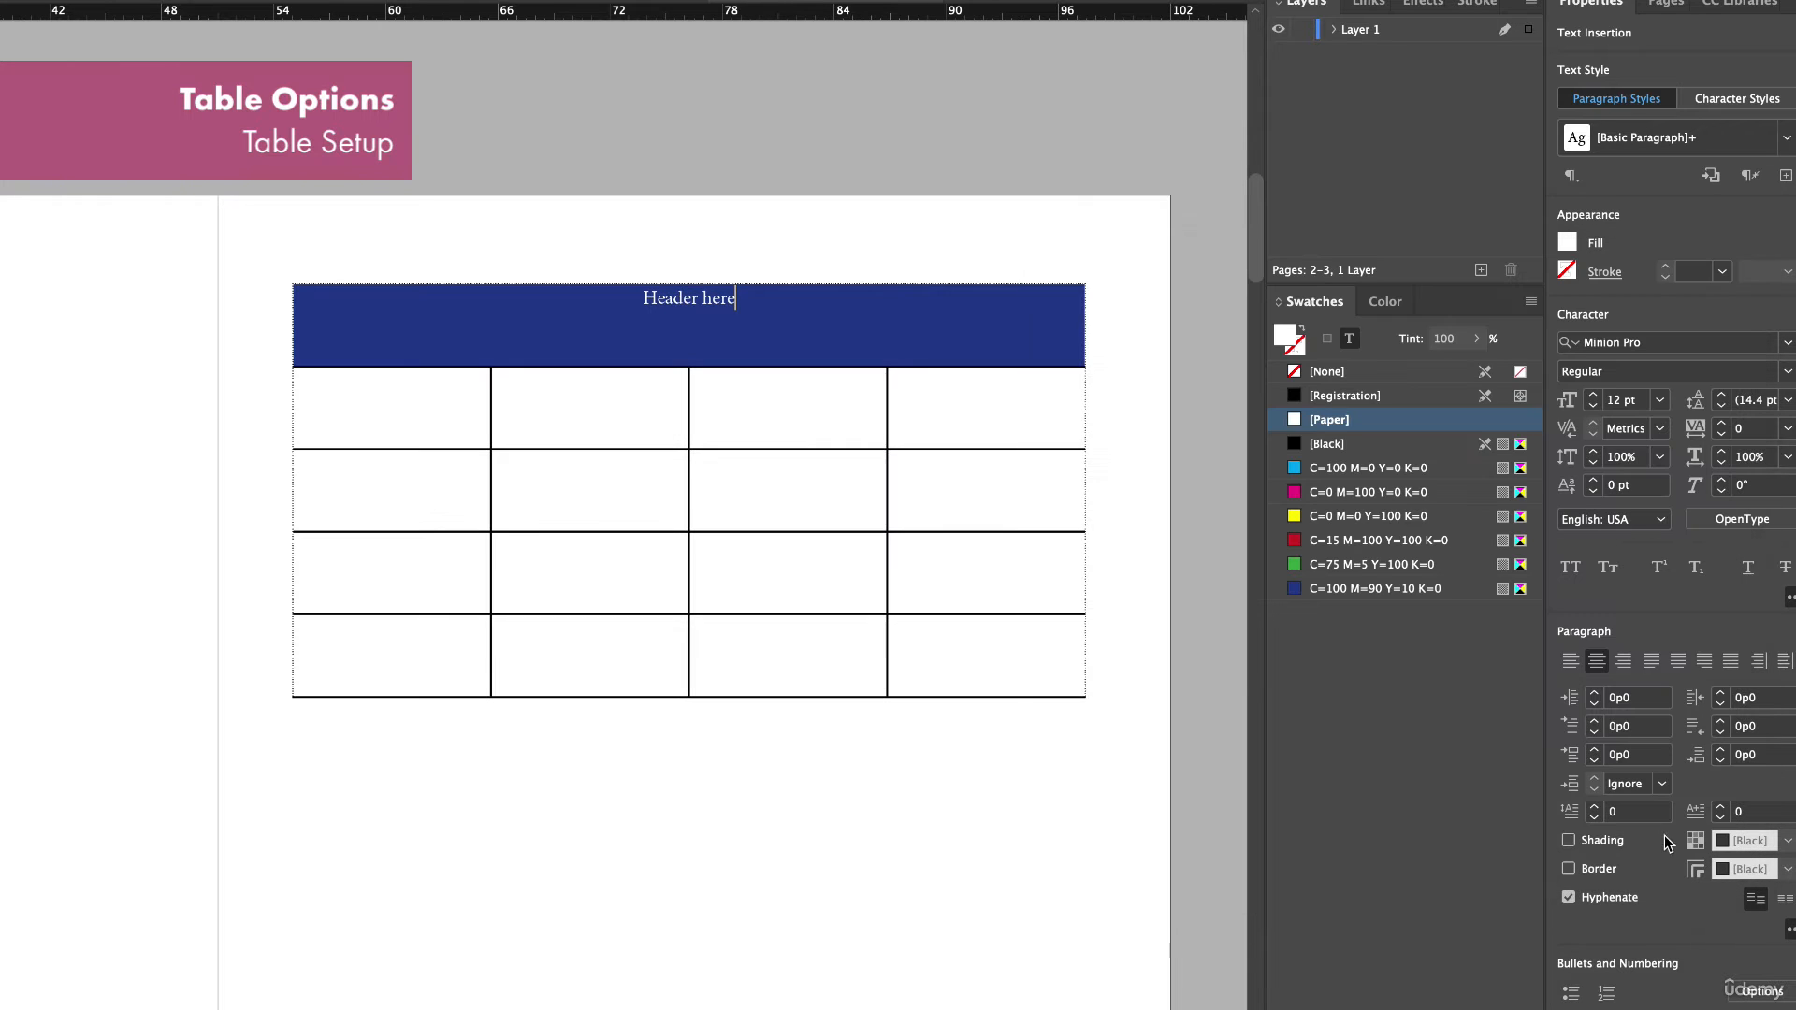
Extend the table's text frame downward to about 41p2 high, then scale frame and table down and back up to nearly the original width.
key("Escape")
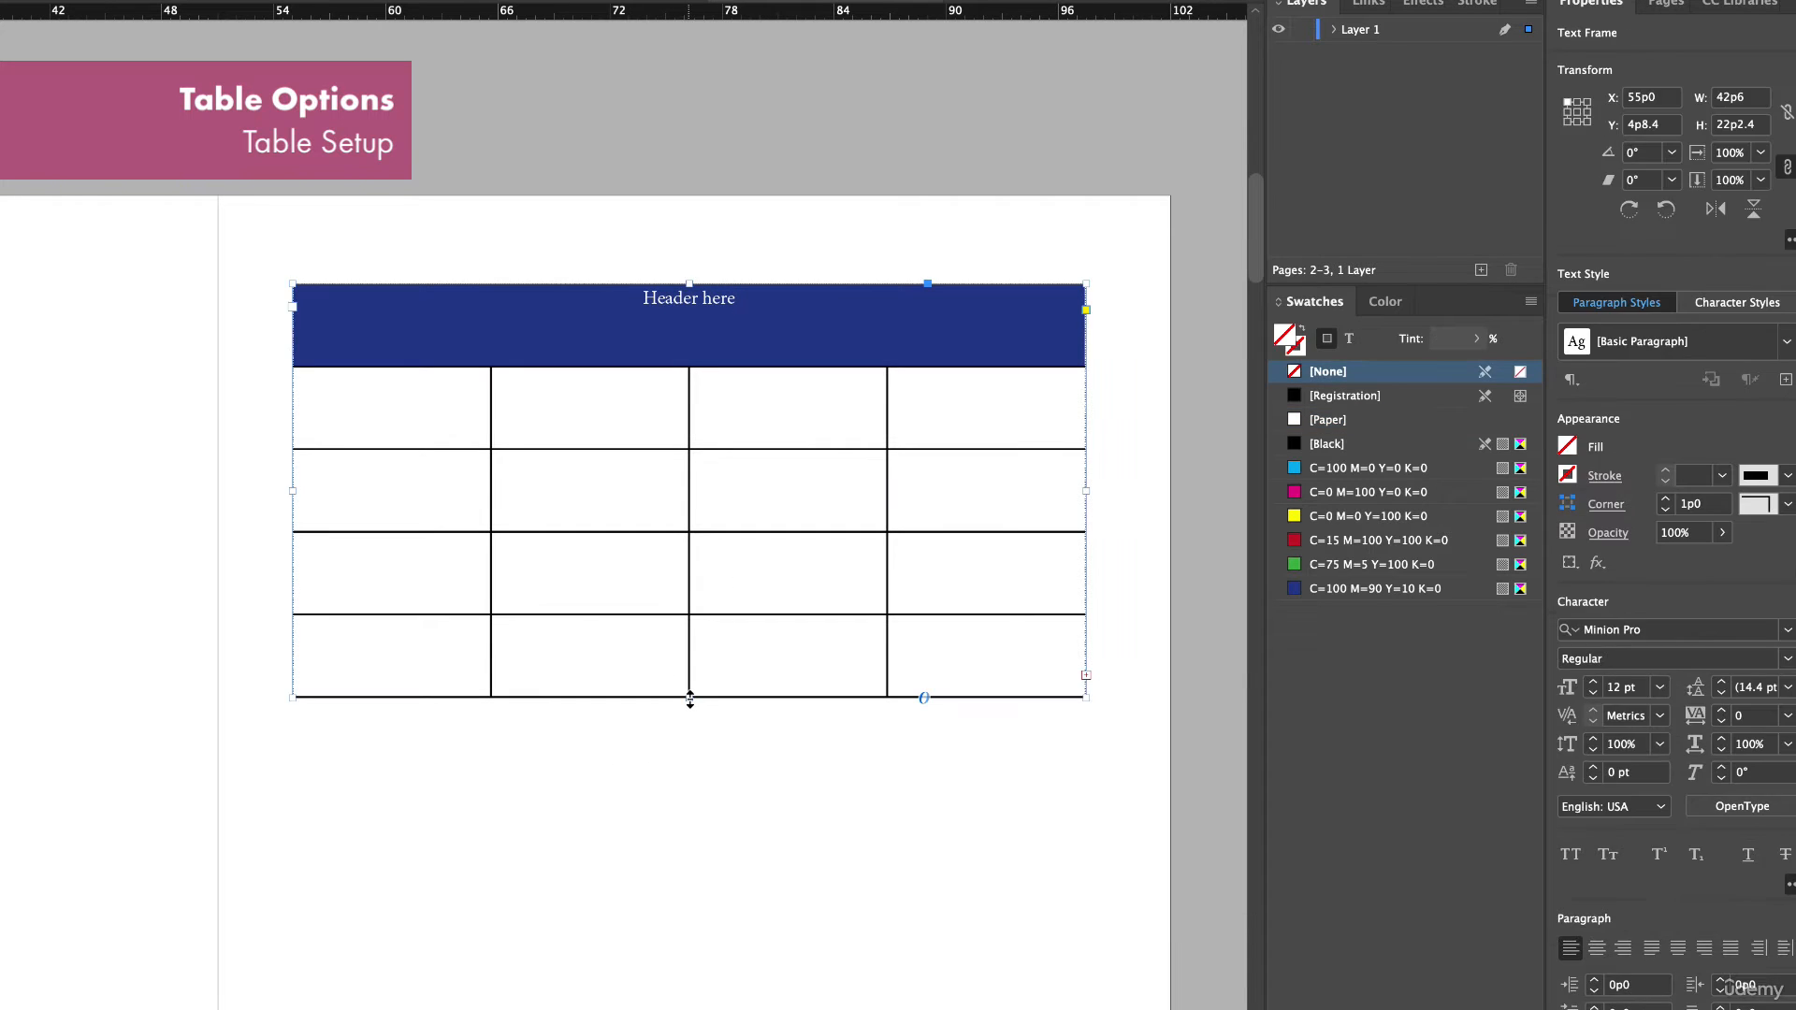
left_click_drag(689, 698, 614, 991)
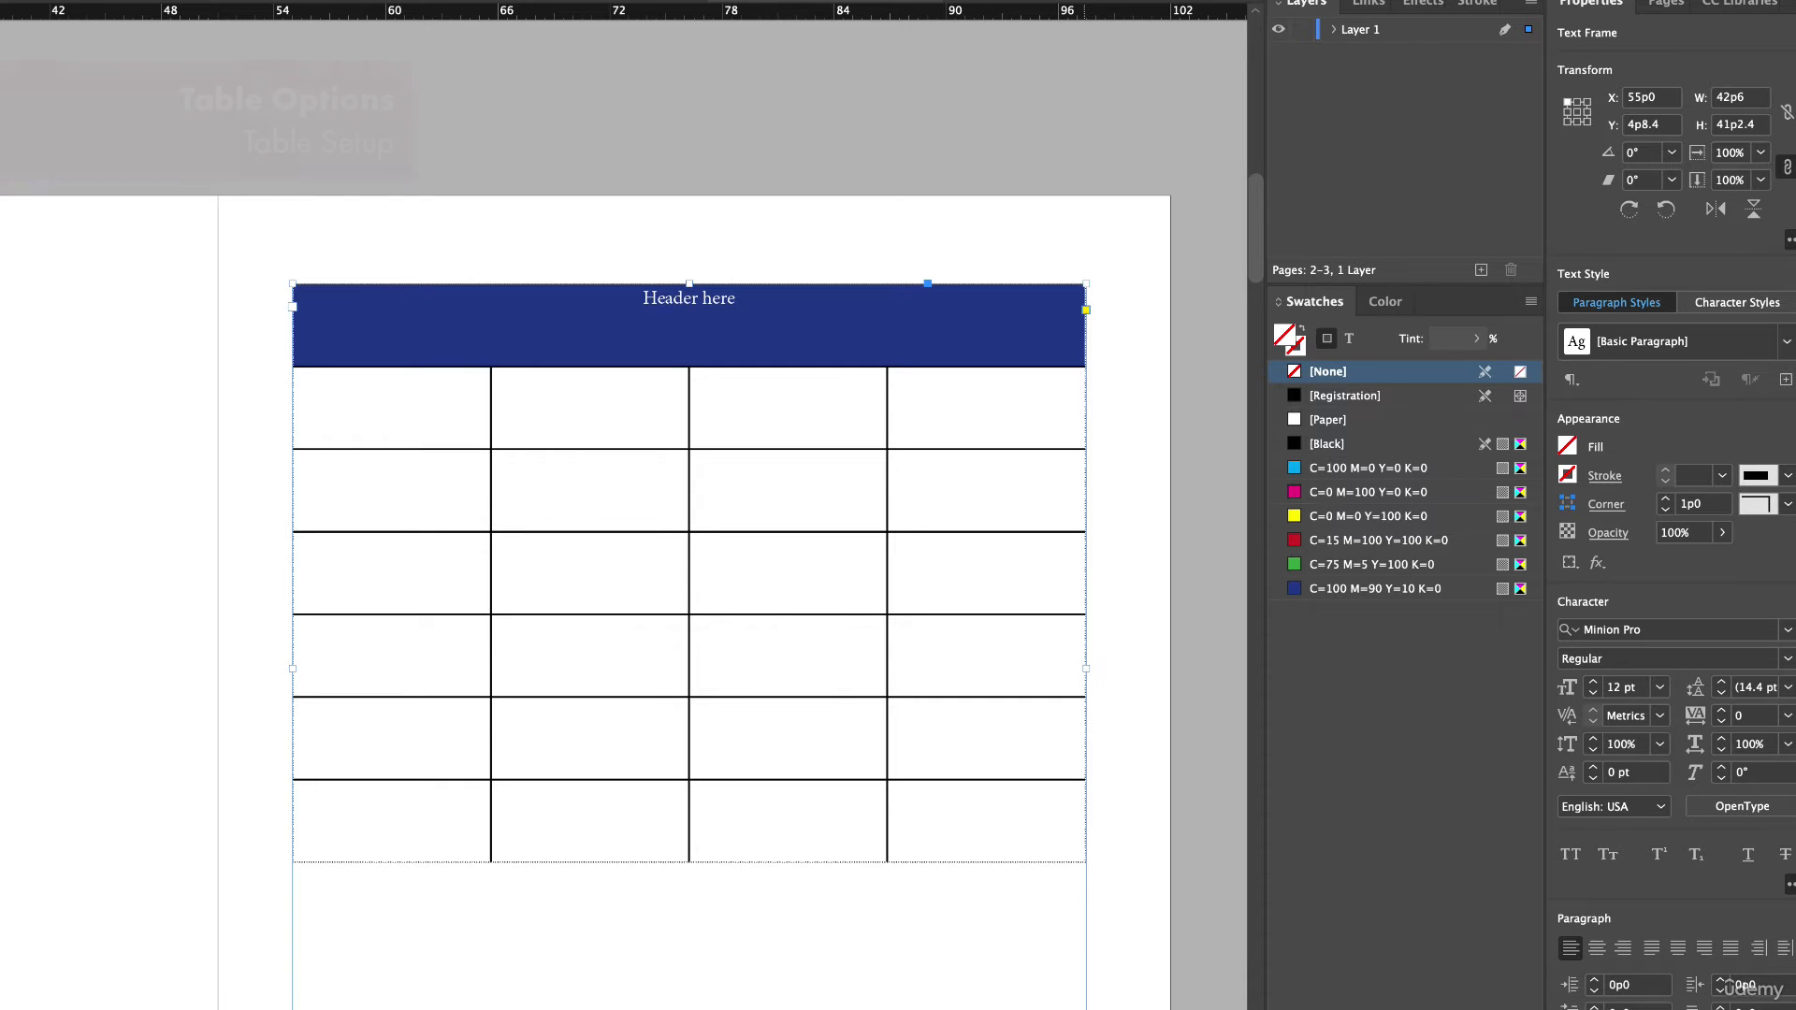
left_click_drag(1086, 1008, 845, 762)
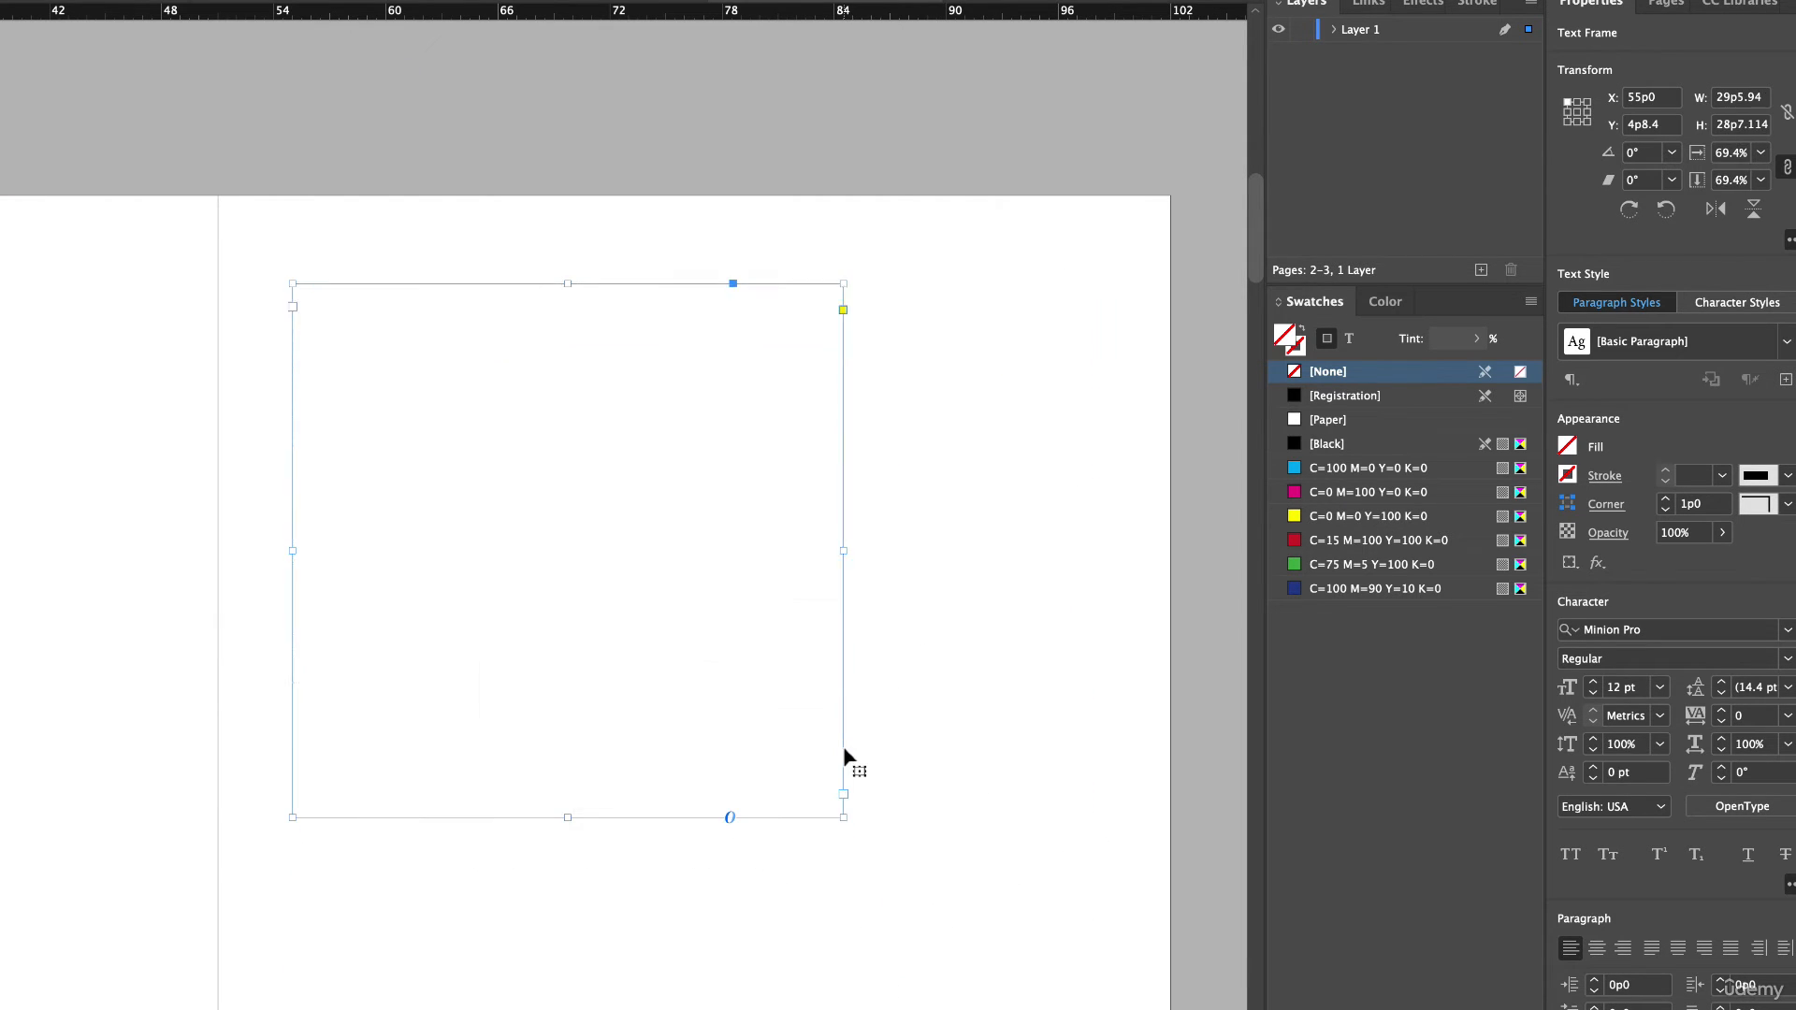
left_click_drag(846, 824, 1086, 976)
Merge the first three cells of the second body row and the last three cells of the fourth body row.
double_click(445, 421)
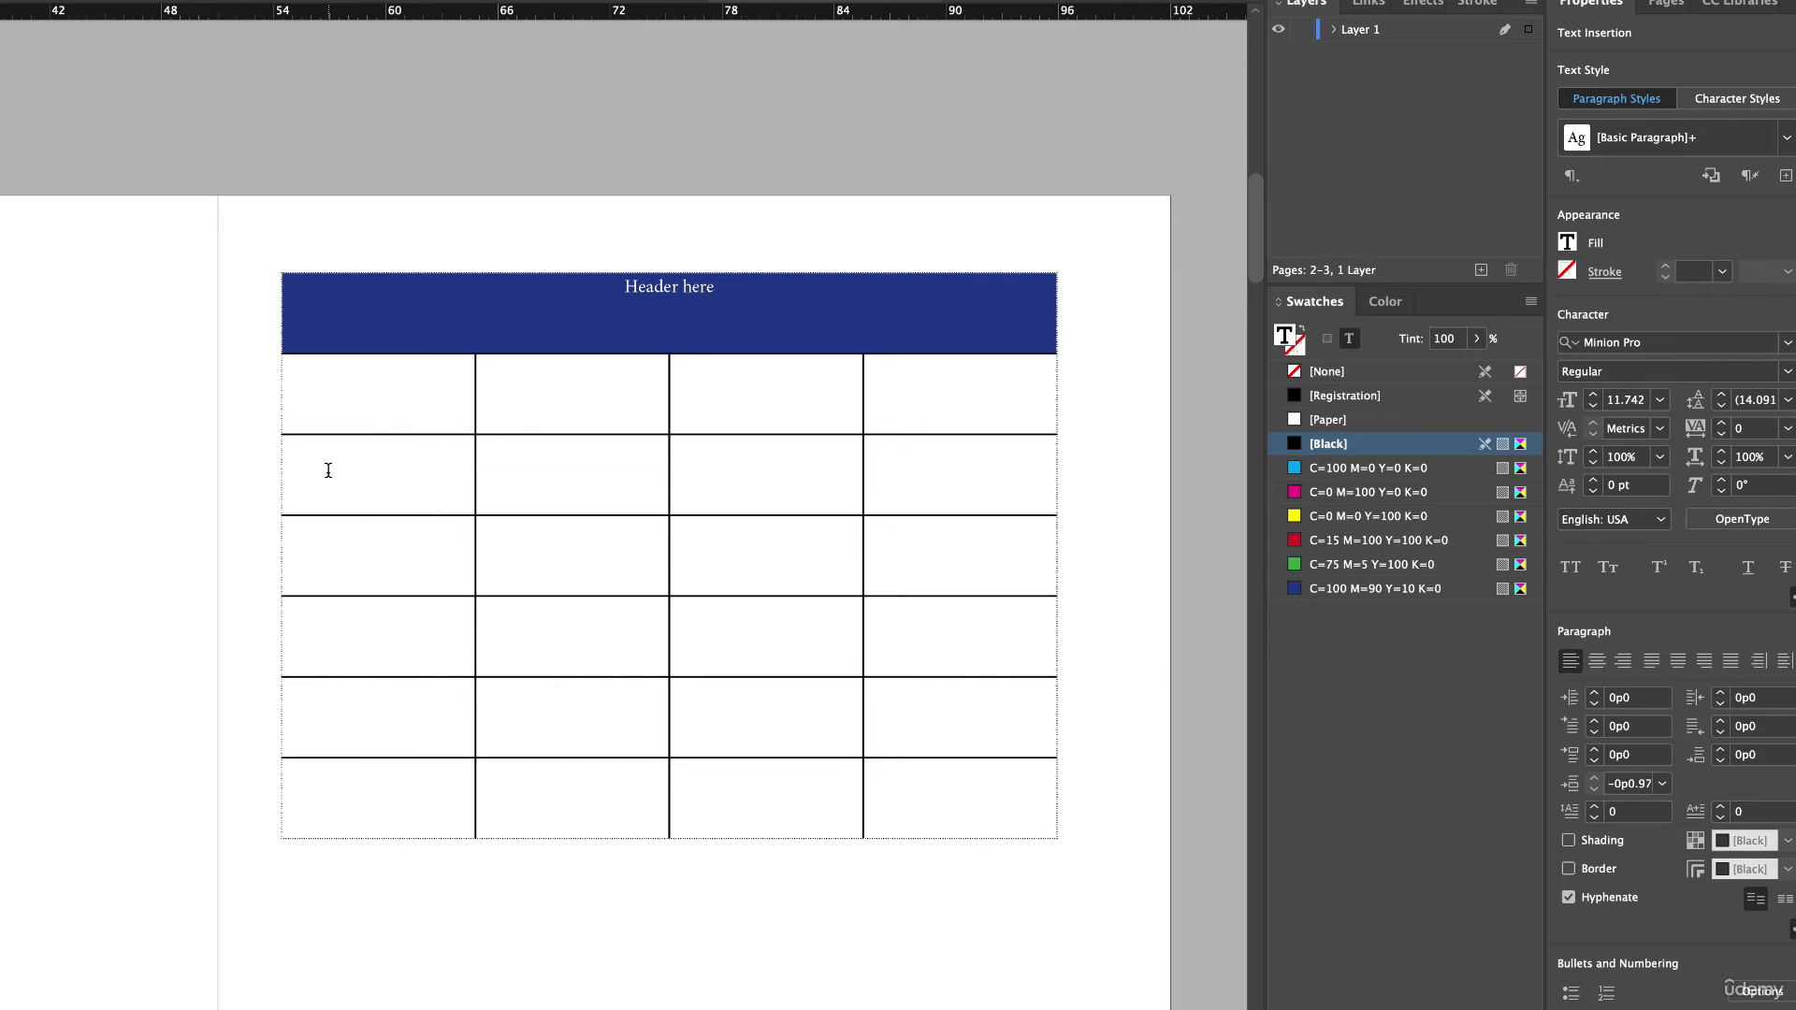
left_click_drag(322, 458, 699, 532)
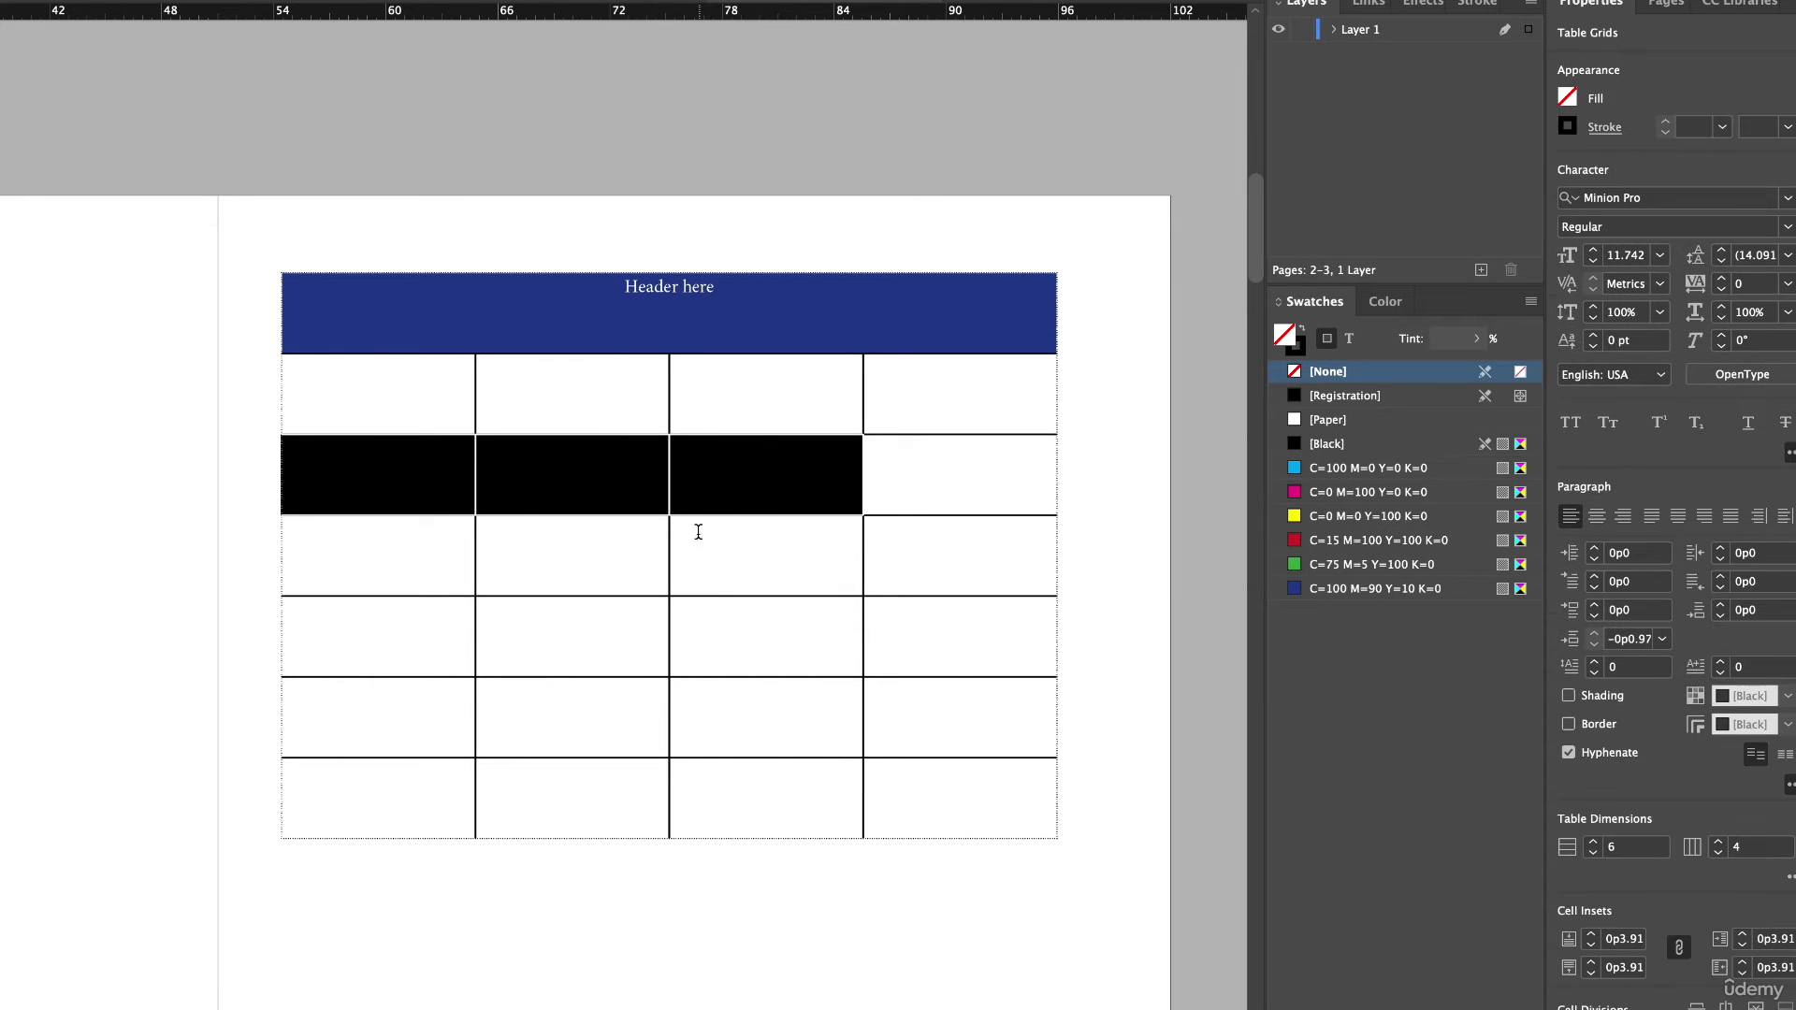
right_click(742, 476)
left_click(804, 629)
left_click_drag(597, 621, 906, 629)
right_click(906, 629)
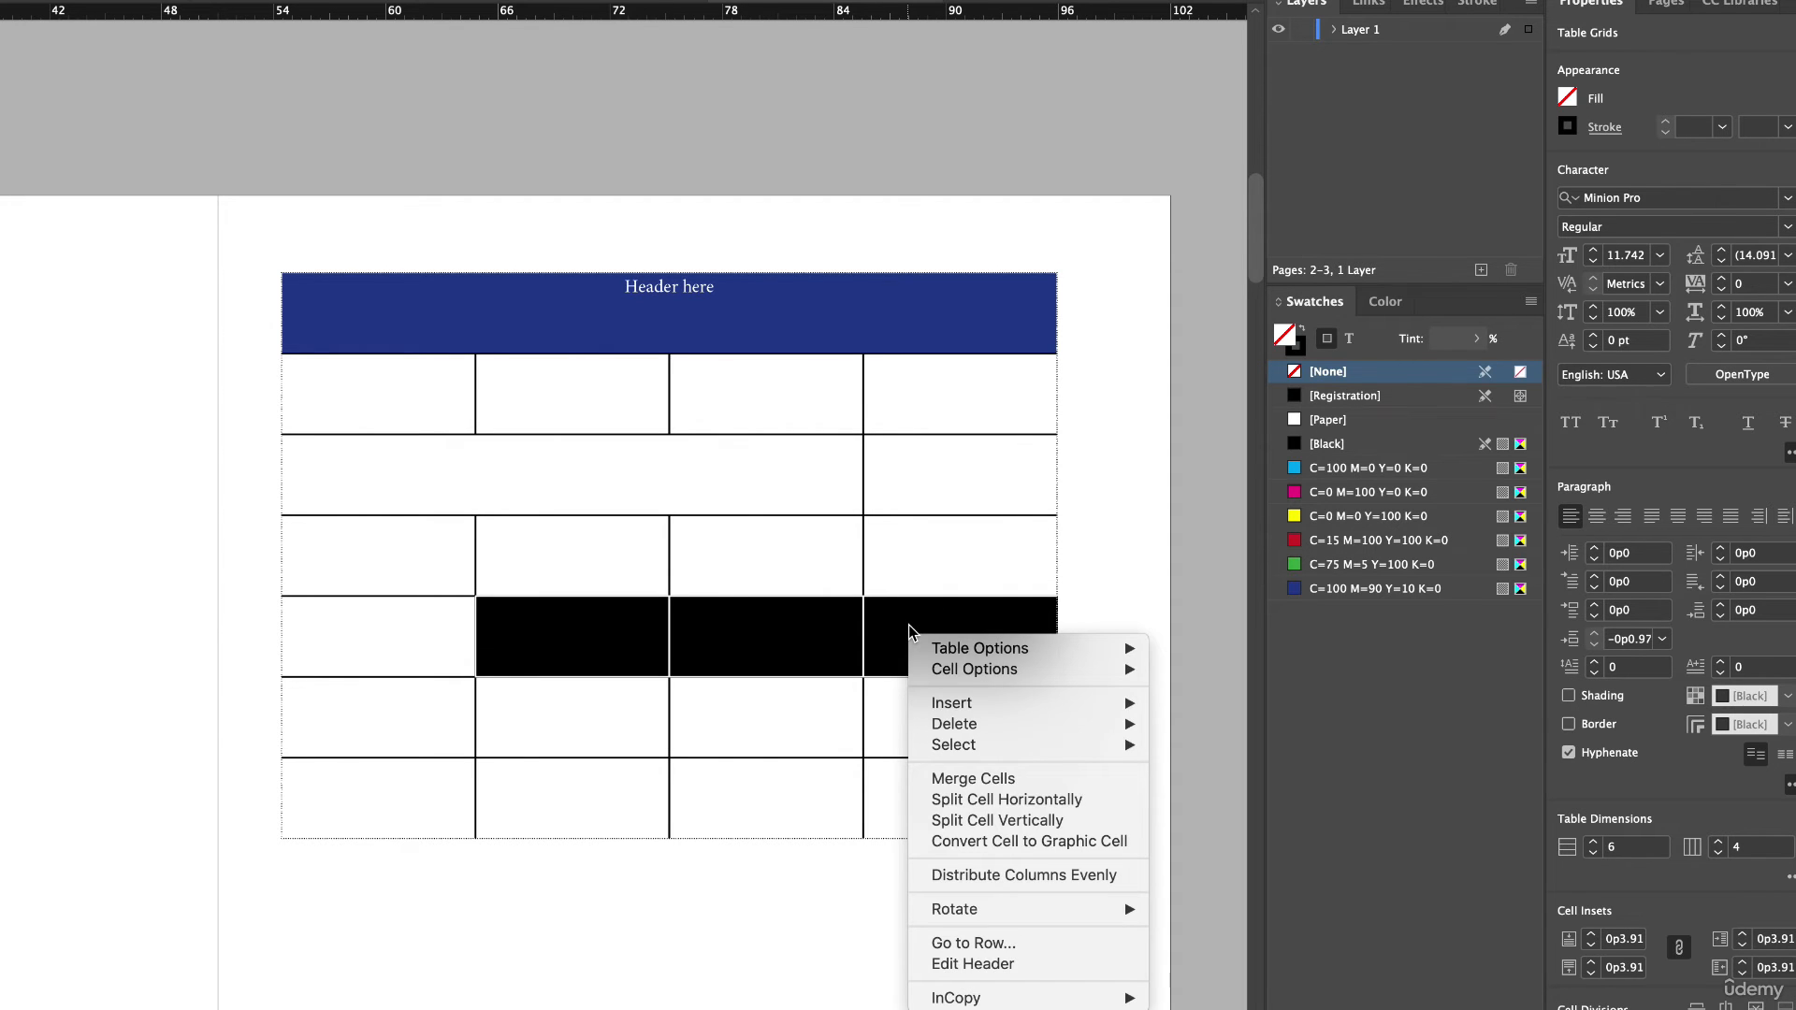
left_click(973, 778)
Merge the first-column cells of the third to sixth body rows into one tall cell.
left_click_drag(386, 400, 421, 789)
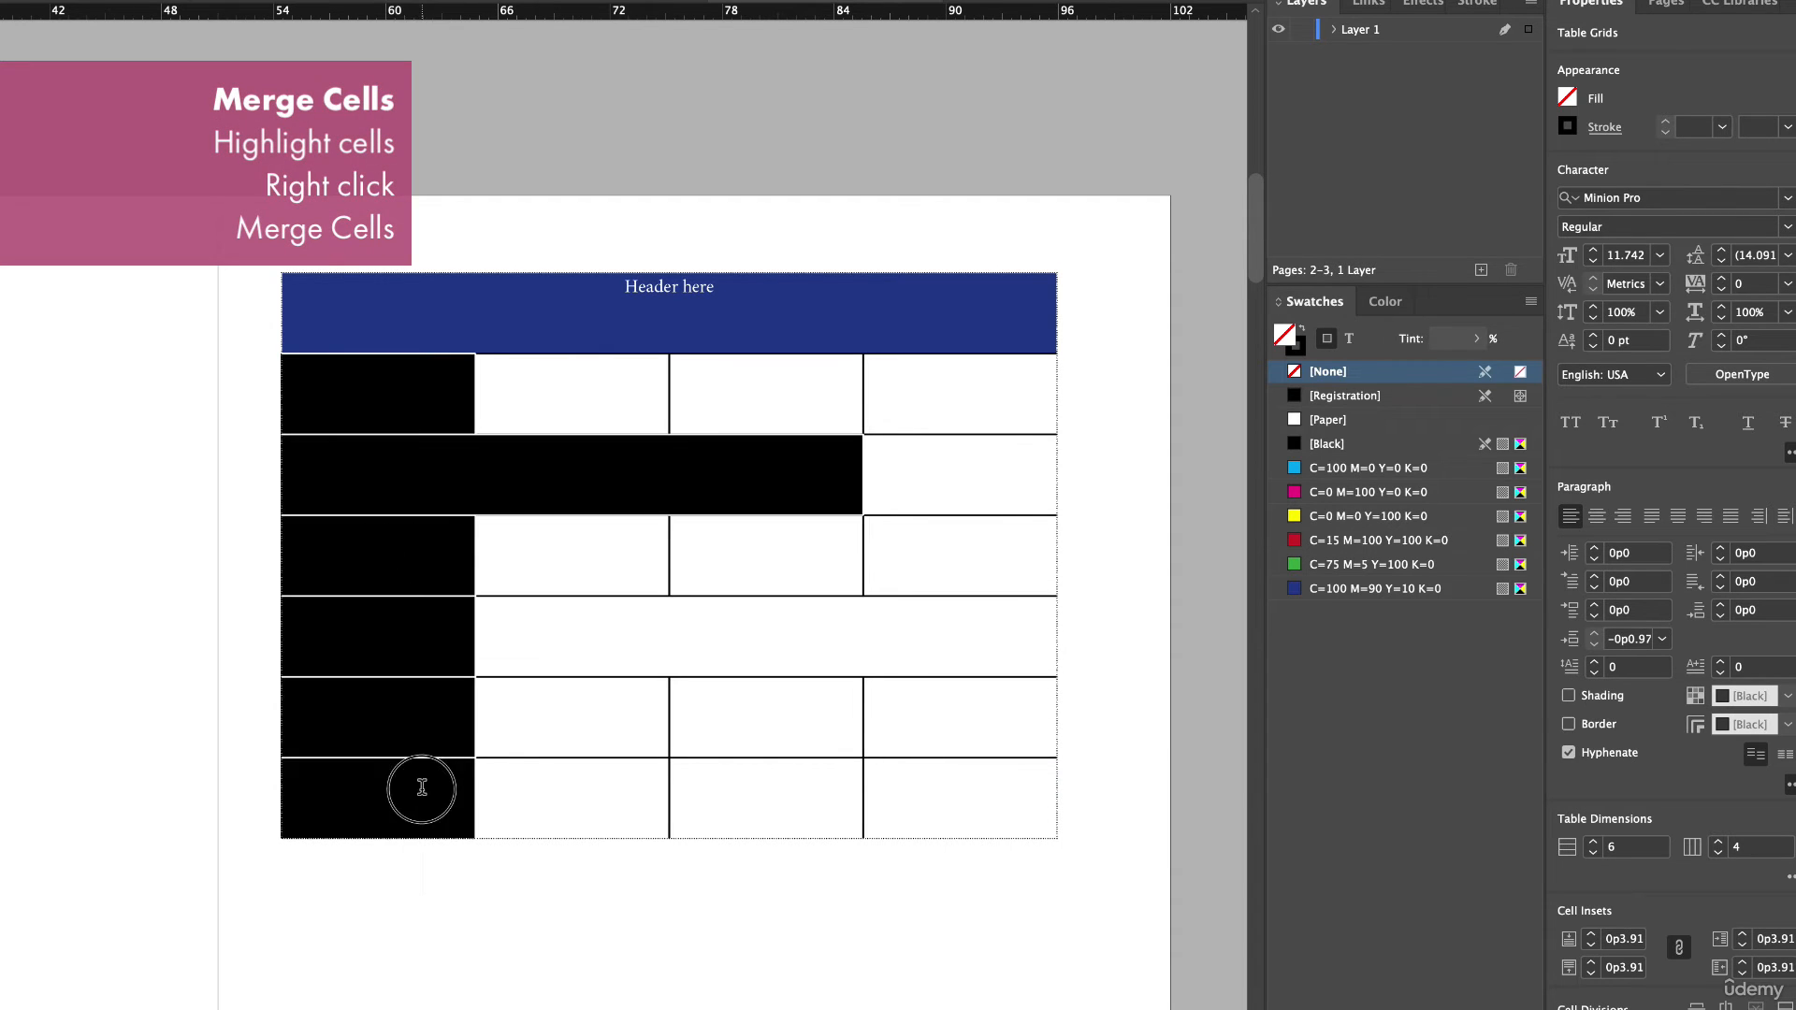
left_click_drag(417, 577, 397, 749)
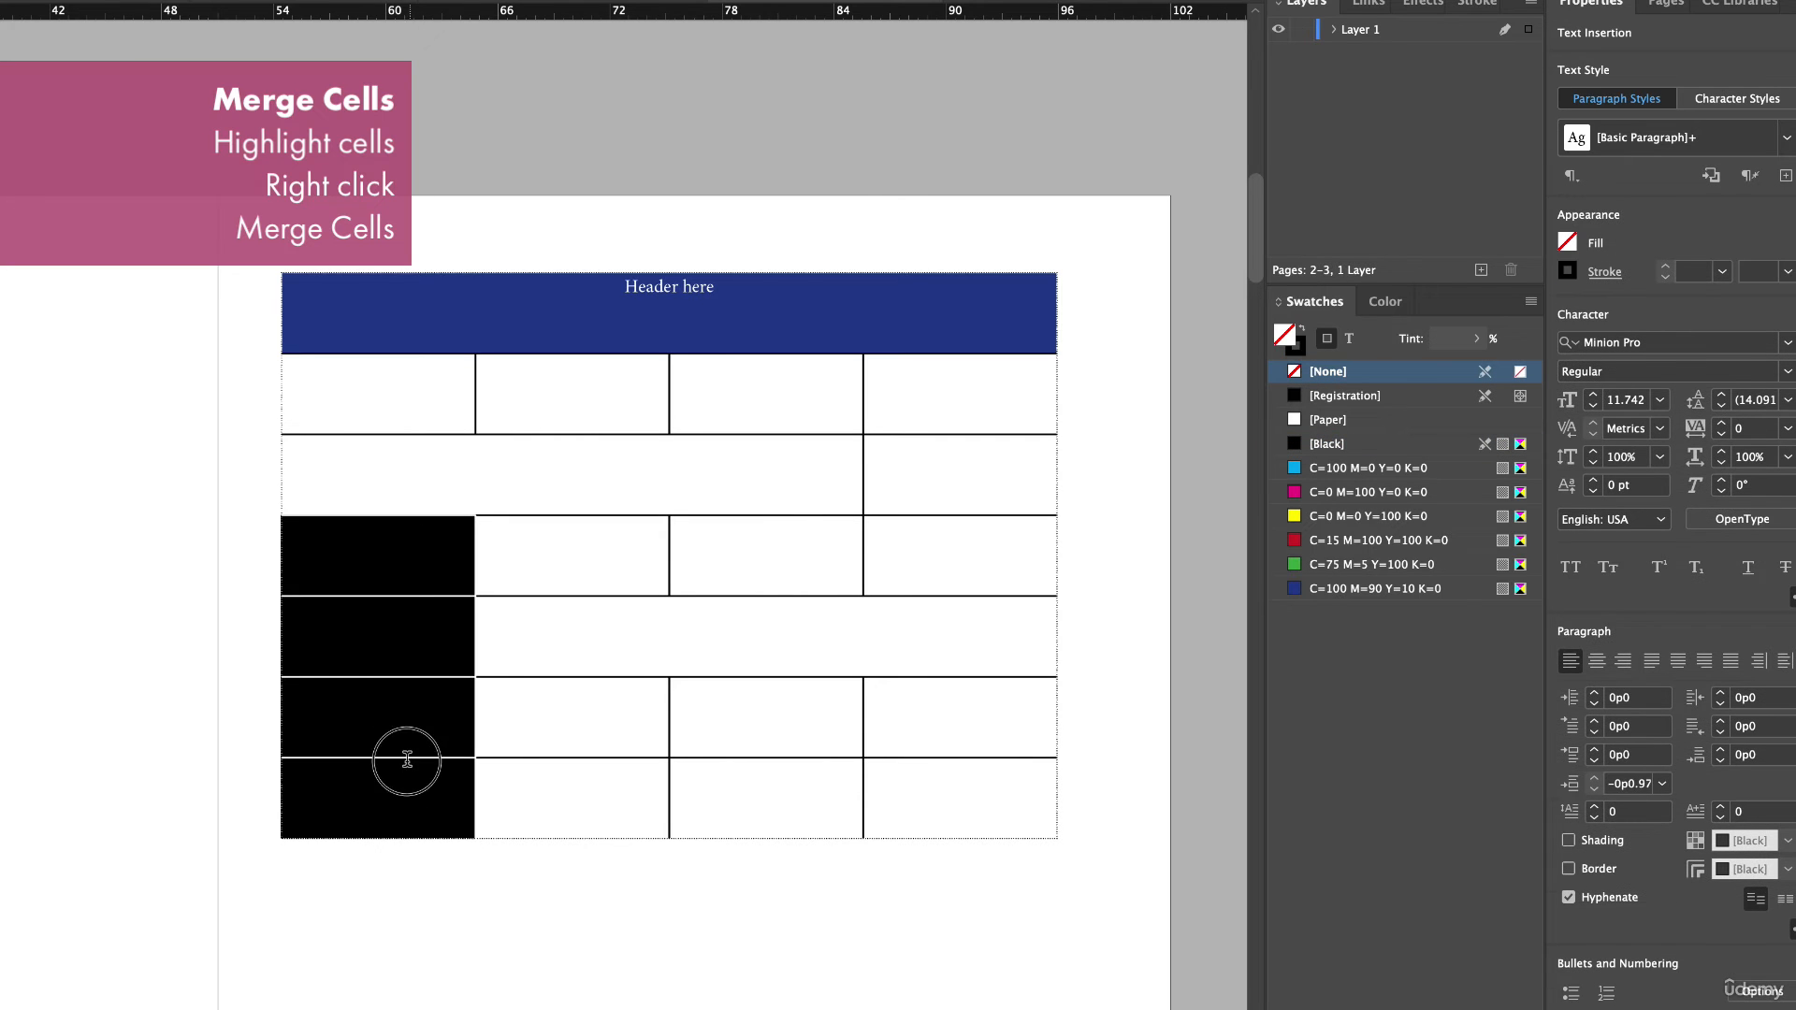
right_click(396, 602)
left_click(440, 753)
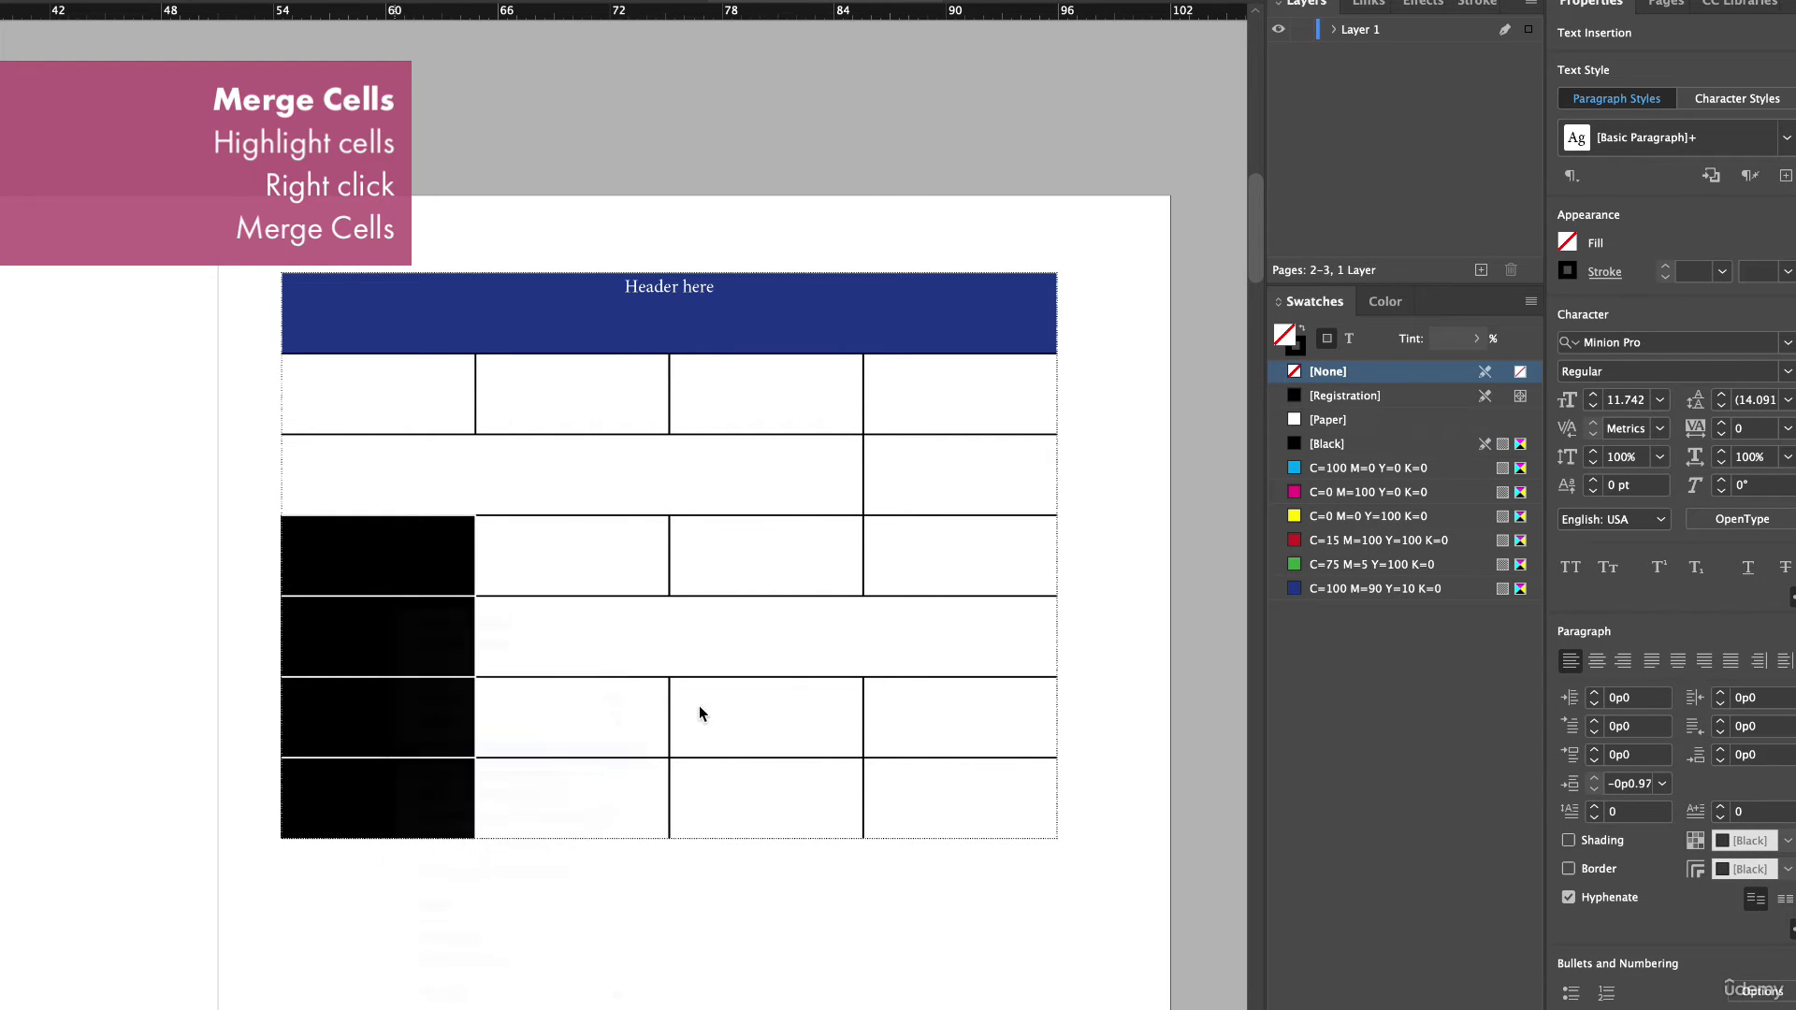
left_click(719, 844)
Set the cell stroke weight of the last three cells in the fifth body row to 10 pt.
right_click(572, 707)
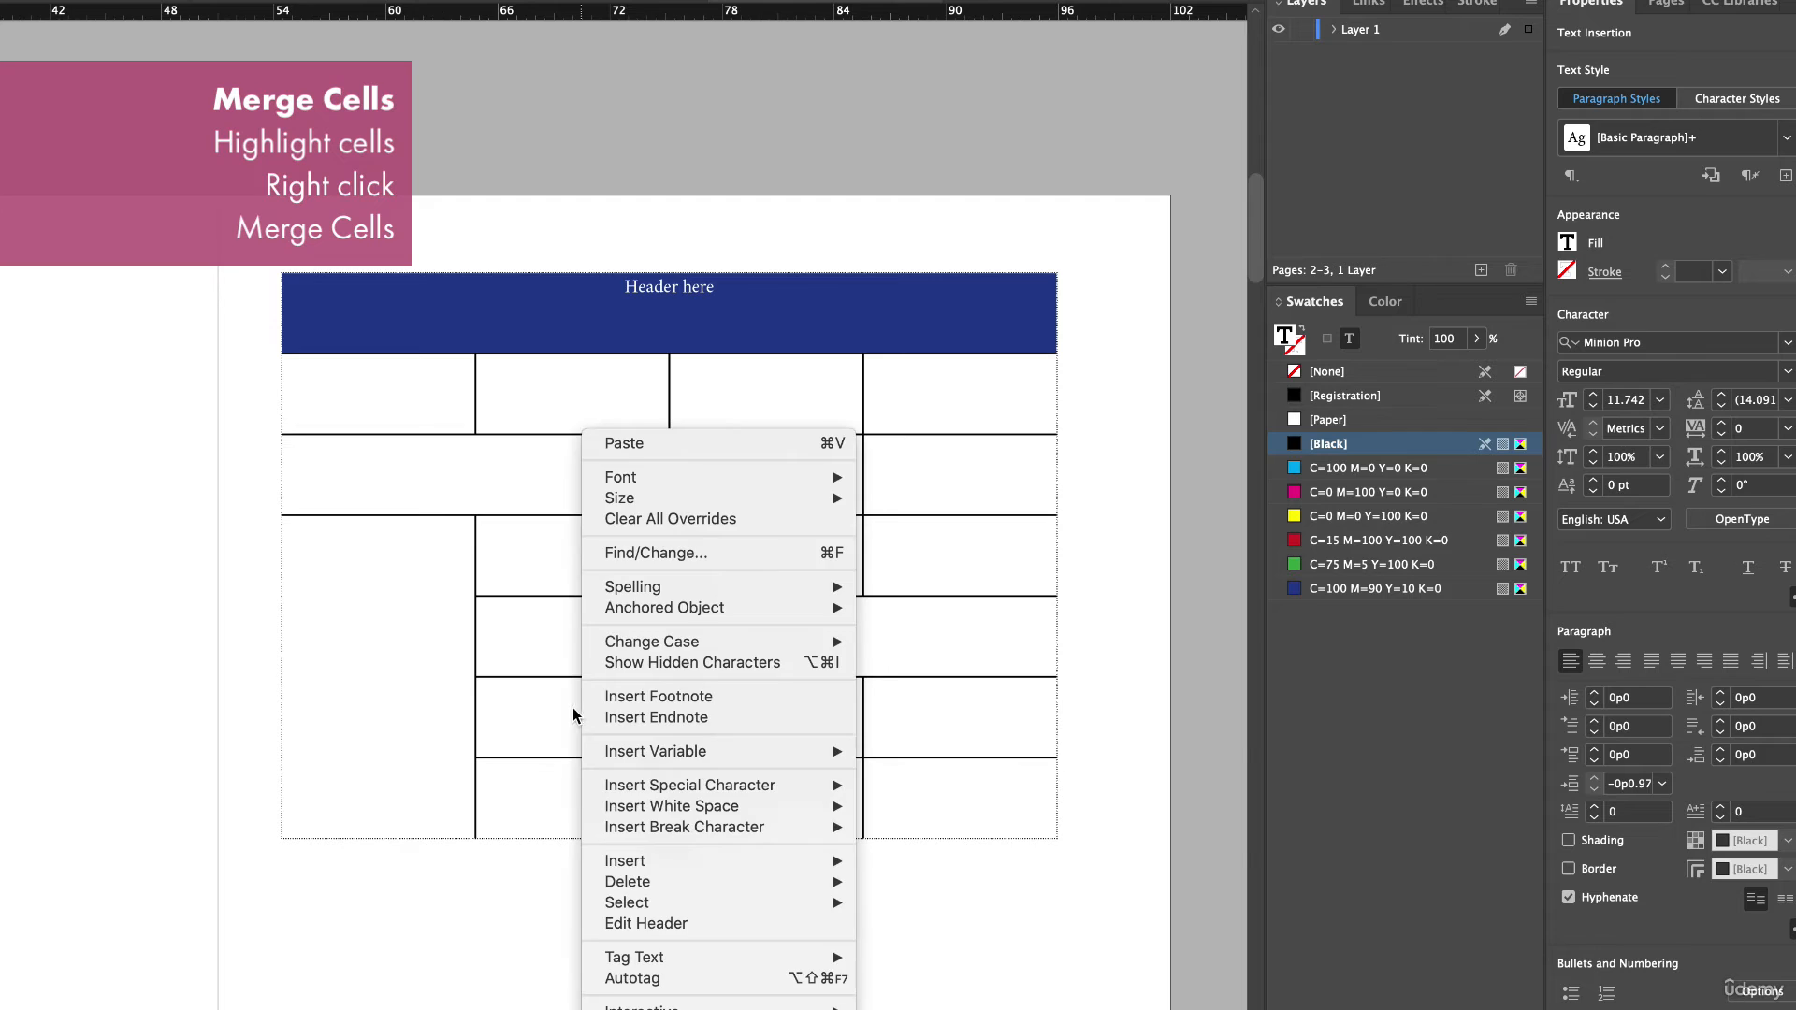
left_click_drag(572, 716, 898, 725)
right_click(891, 723)
mouse_move(1033, 739)
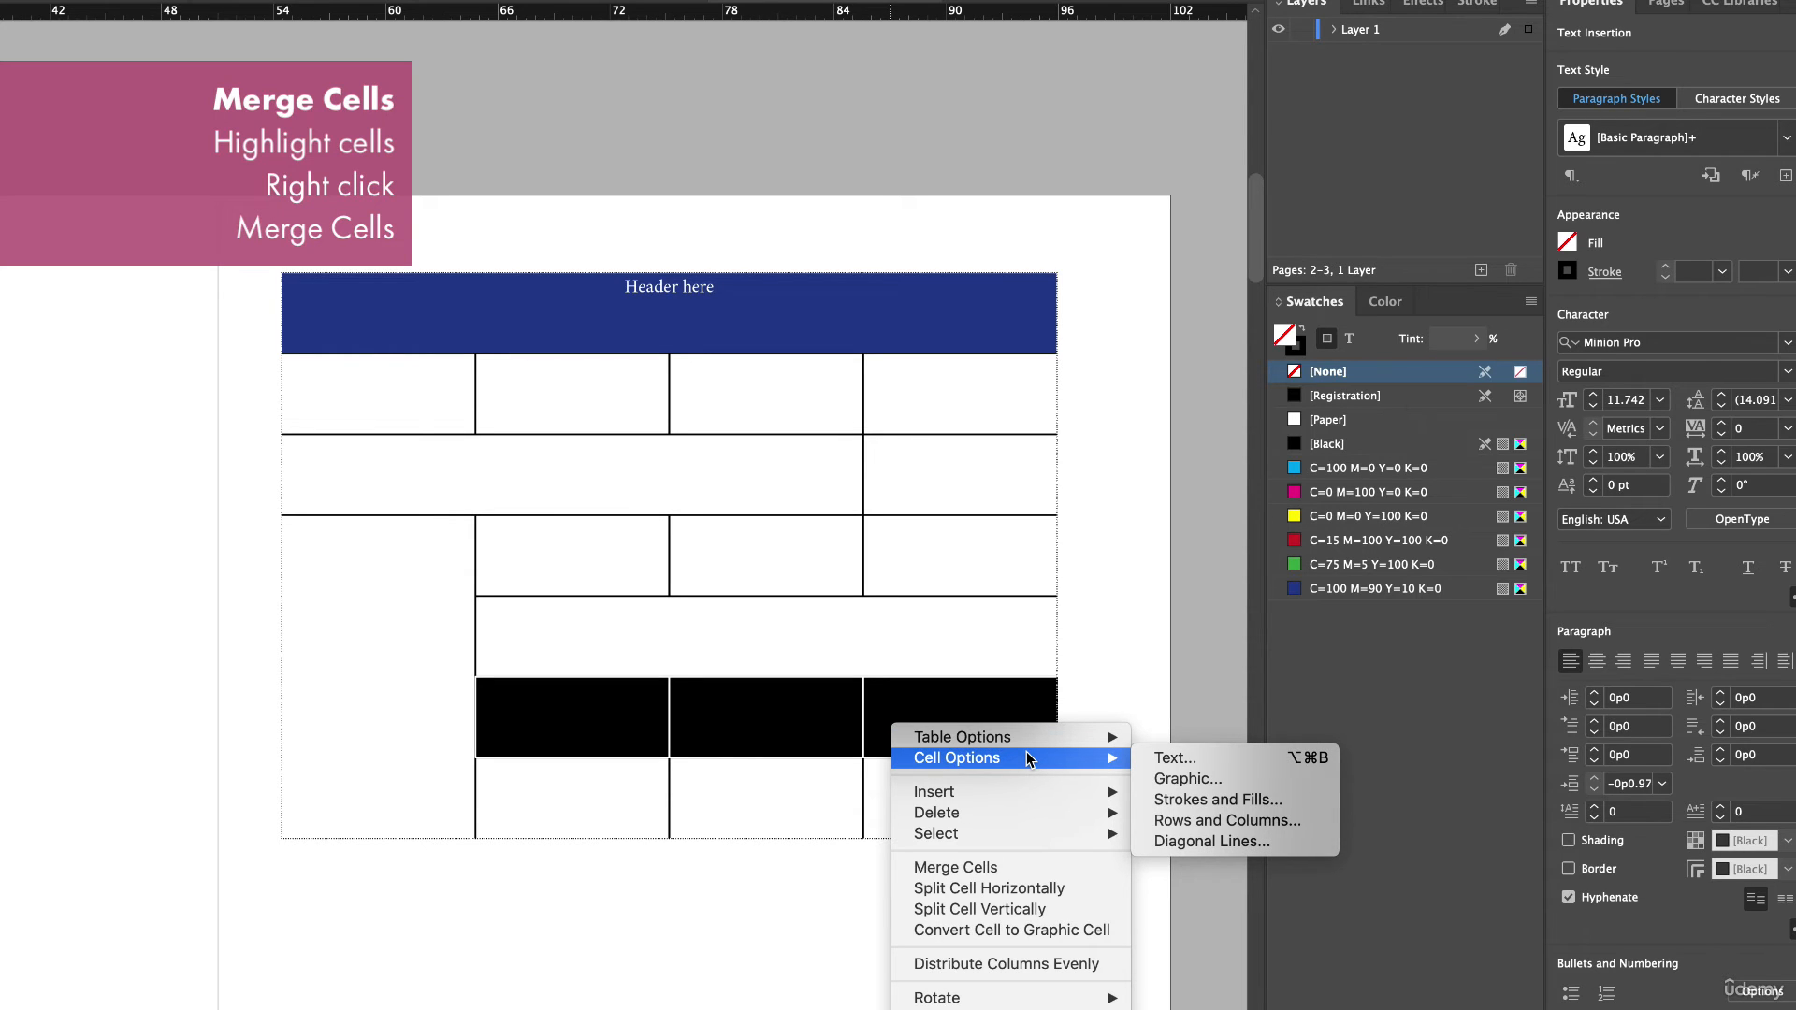
left_click(1214, 800)
left_click(1248, 510)
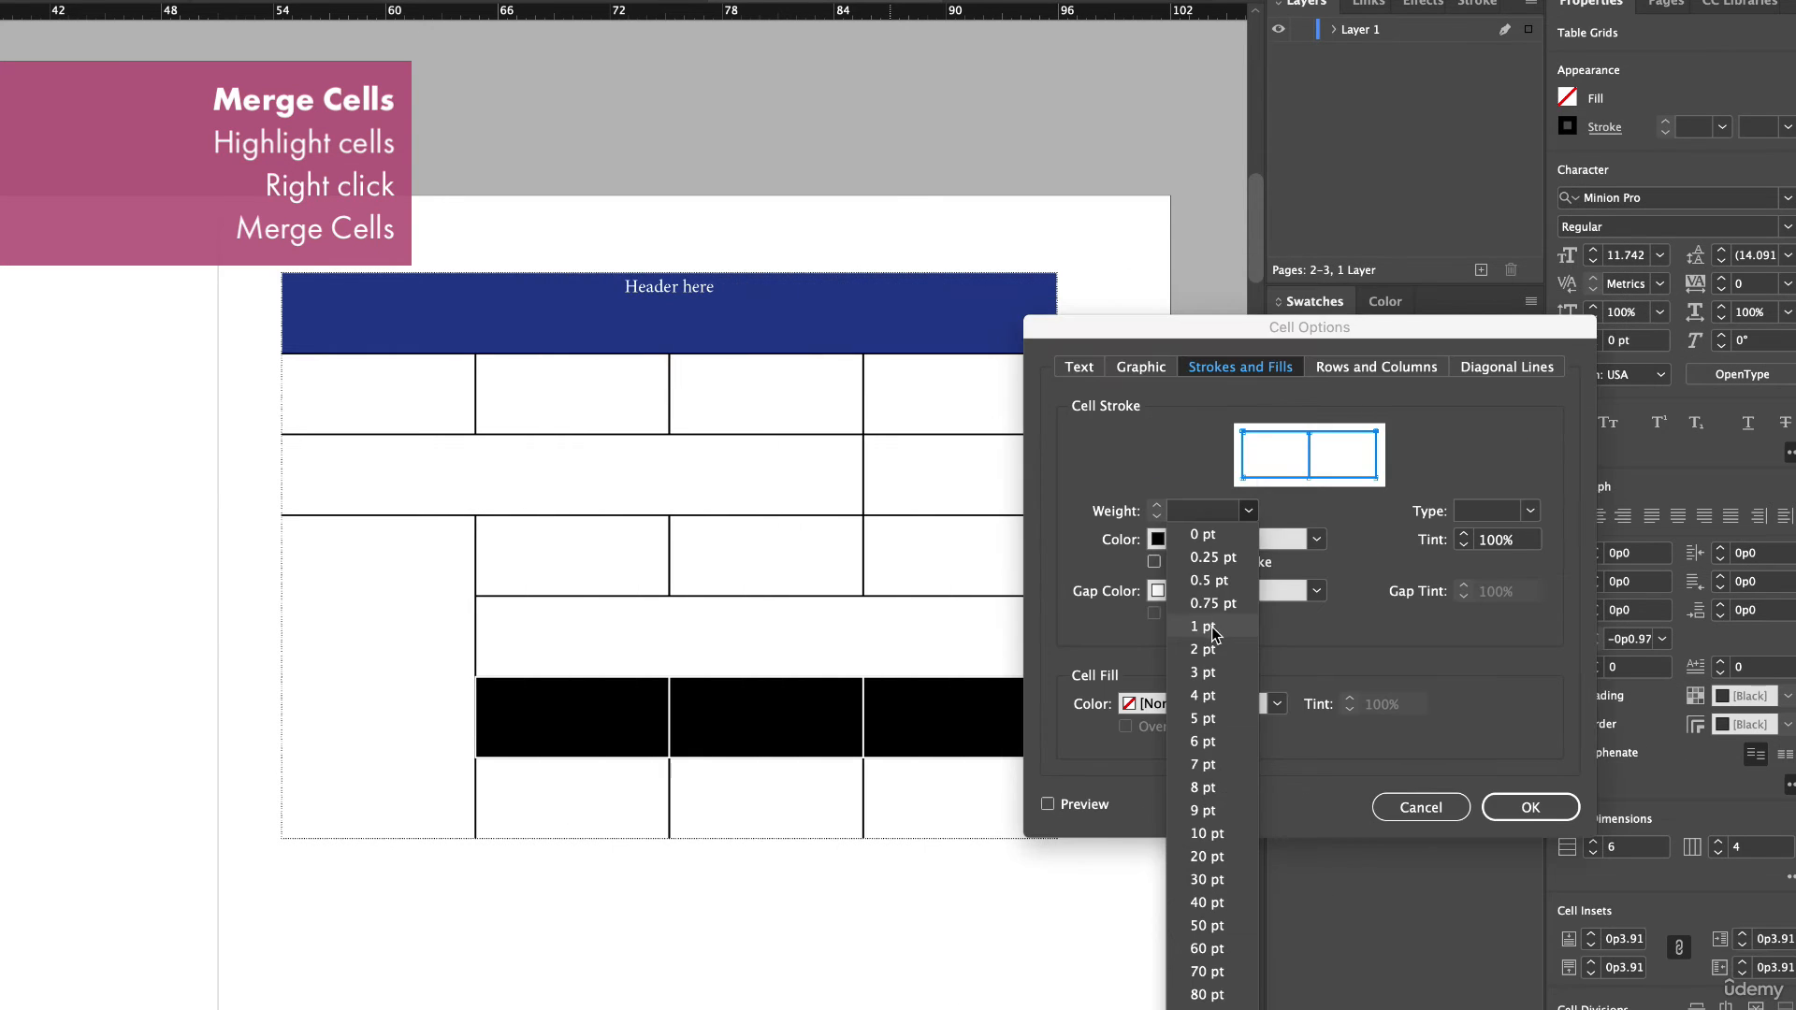
left_click(1207, 833)
Colour the selected cells' strokes C=0 M=100 Y=0 K=0, apply the cell options and deselect the cells.
left_click(1318, 539)
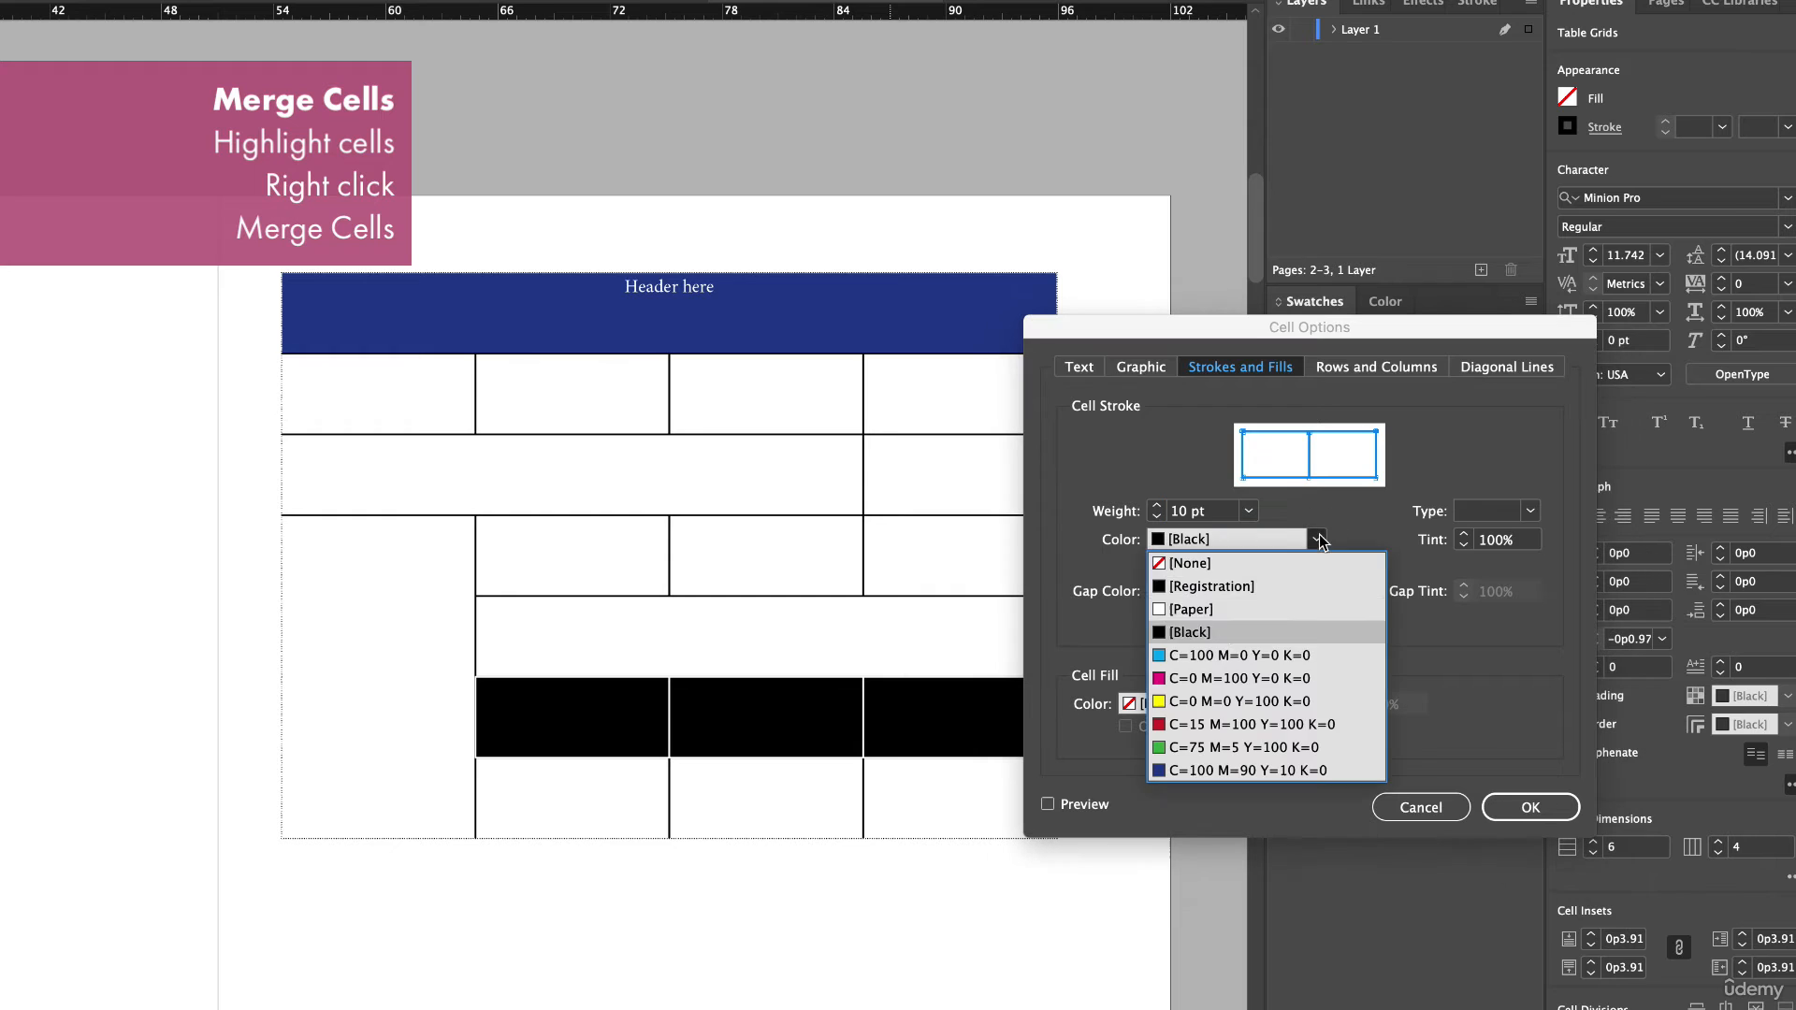
left_click(1244, 680)
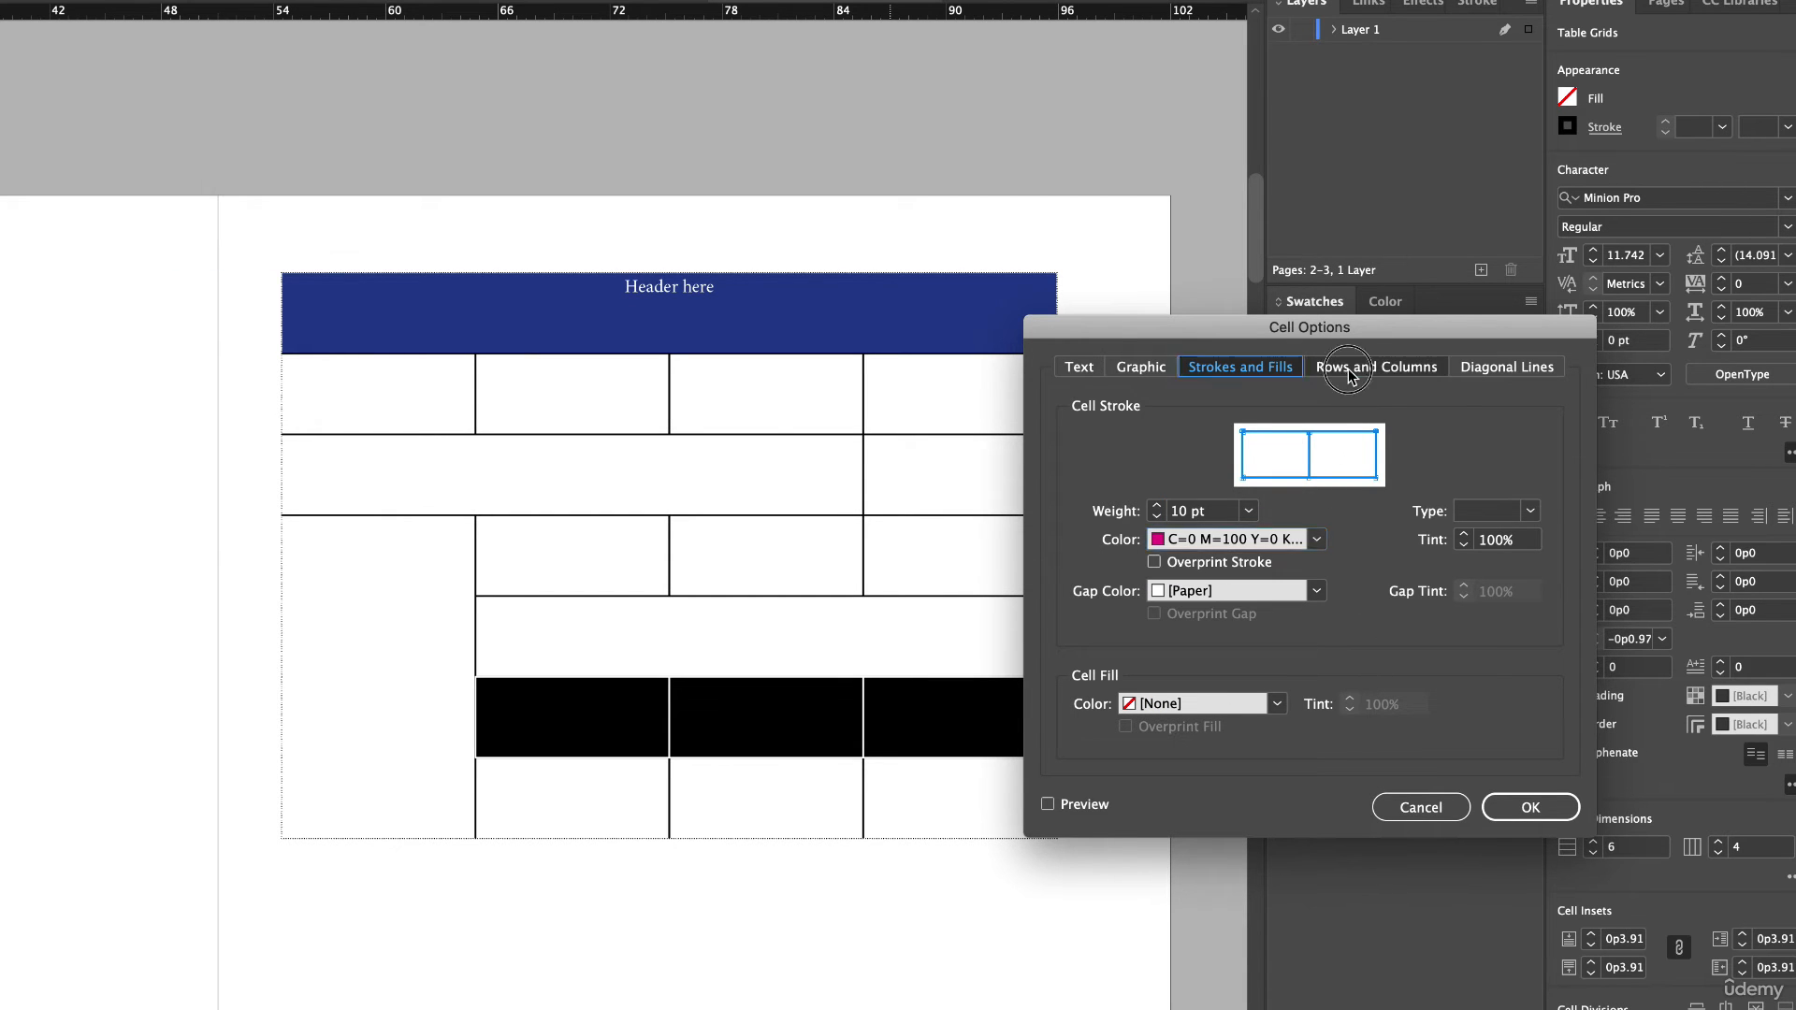
left_click(1403, 366)
left_click(1249, 369)
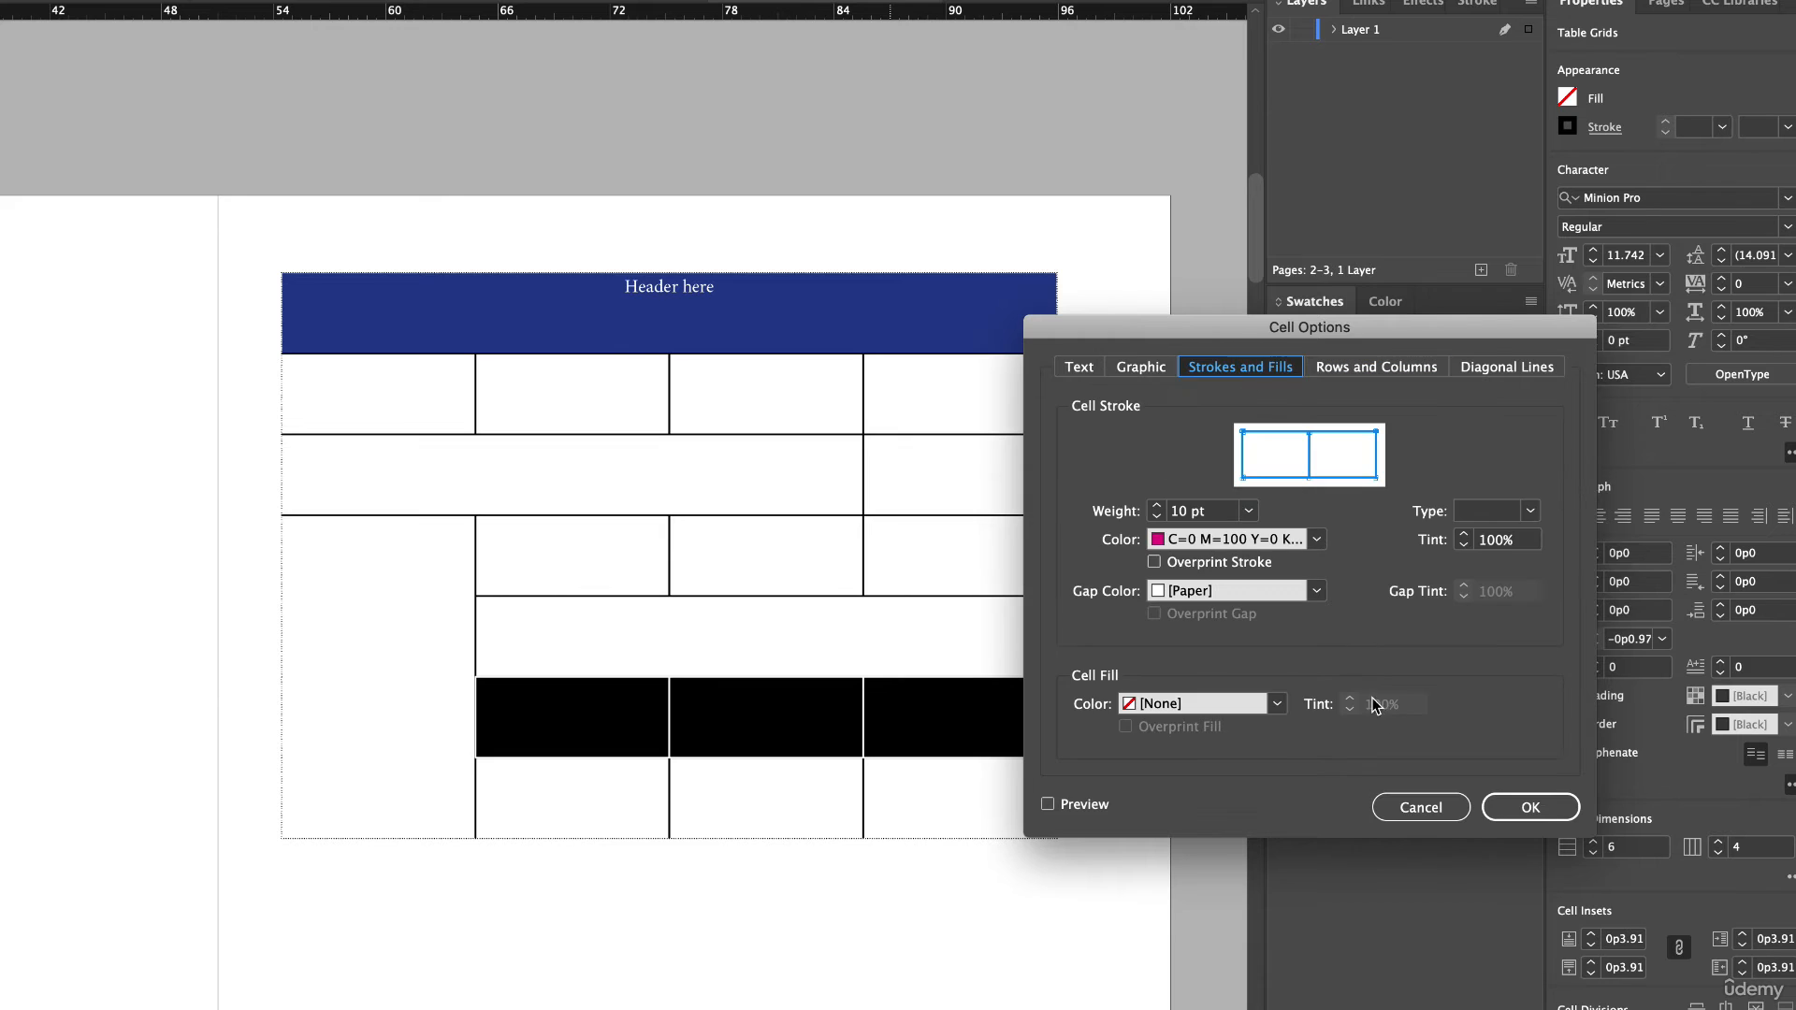
left_click(1531, 807)
left_click(1114, 706)
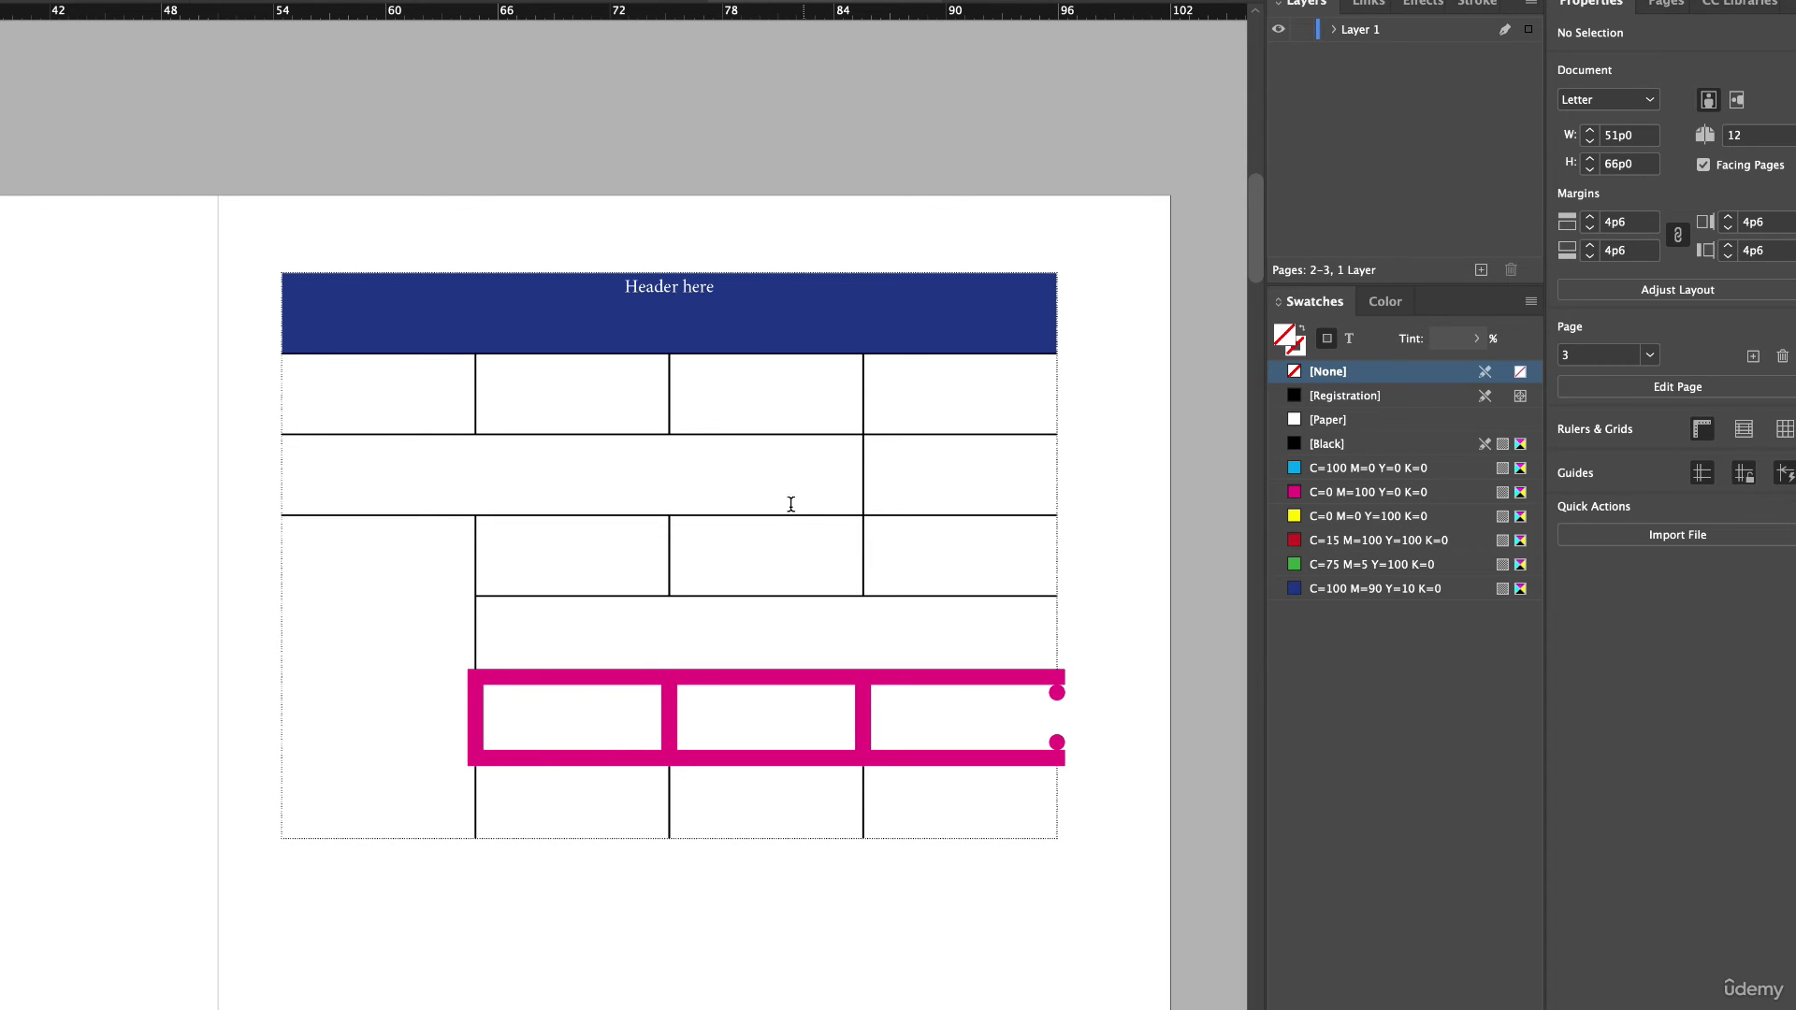
left_click(745, 325)
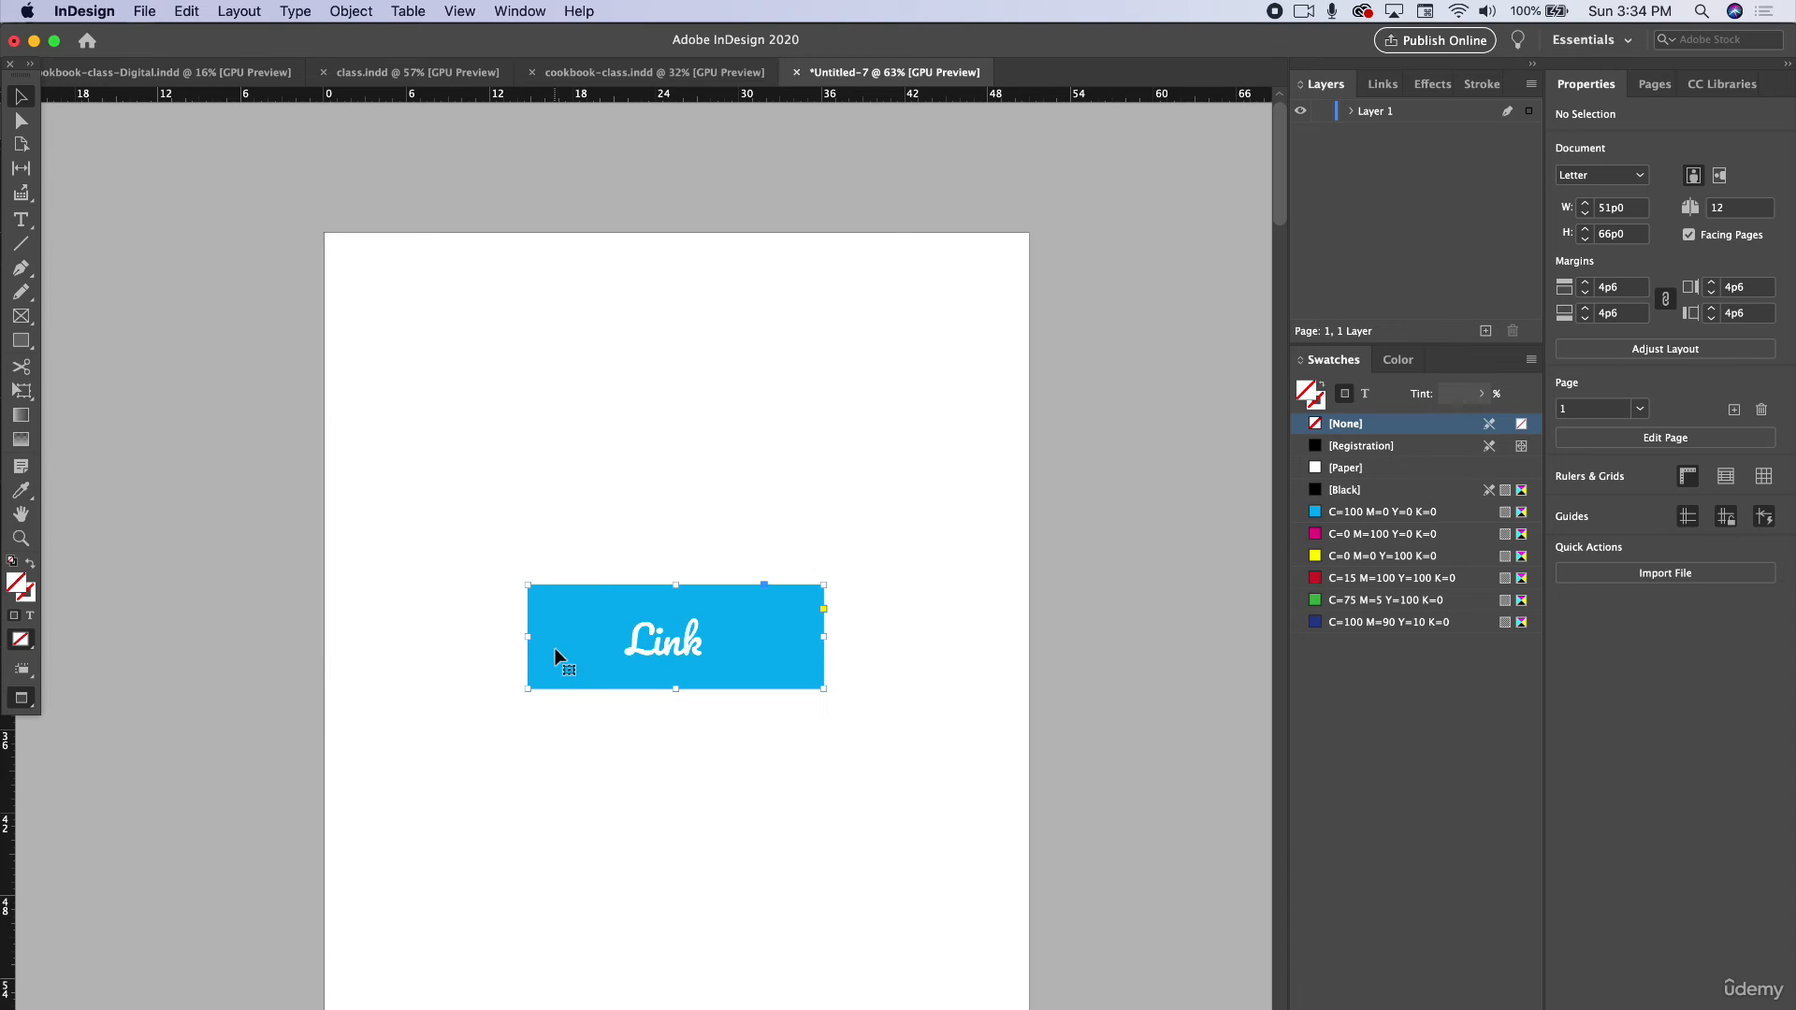
Group the blue rectangle and its Link text frame into one object.
left_click(710, 645)
left_click_drag(377, 483, 694, 715)
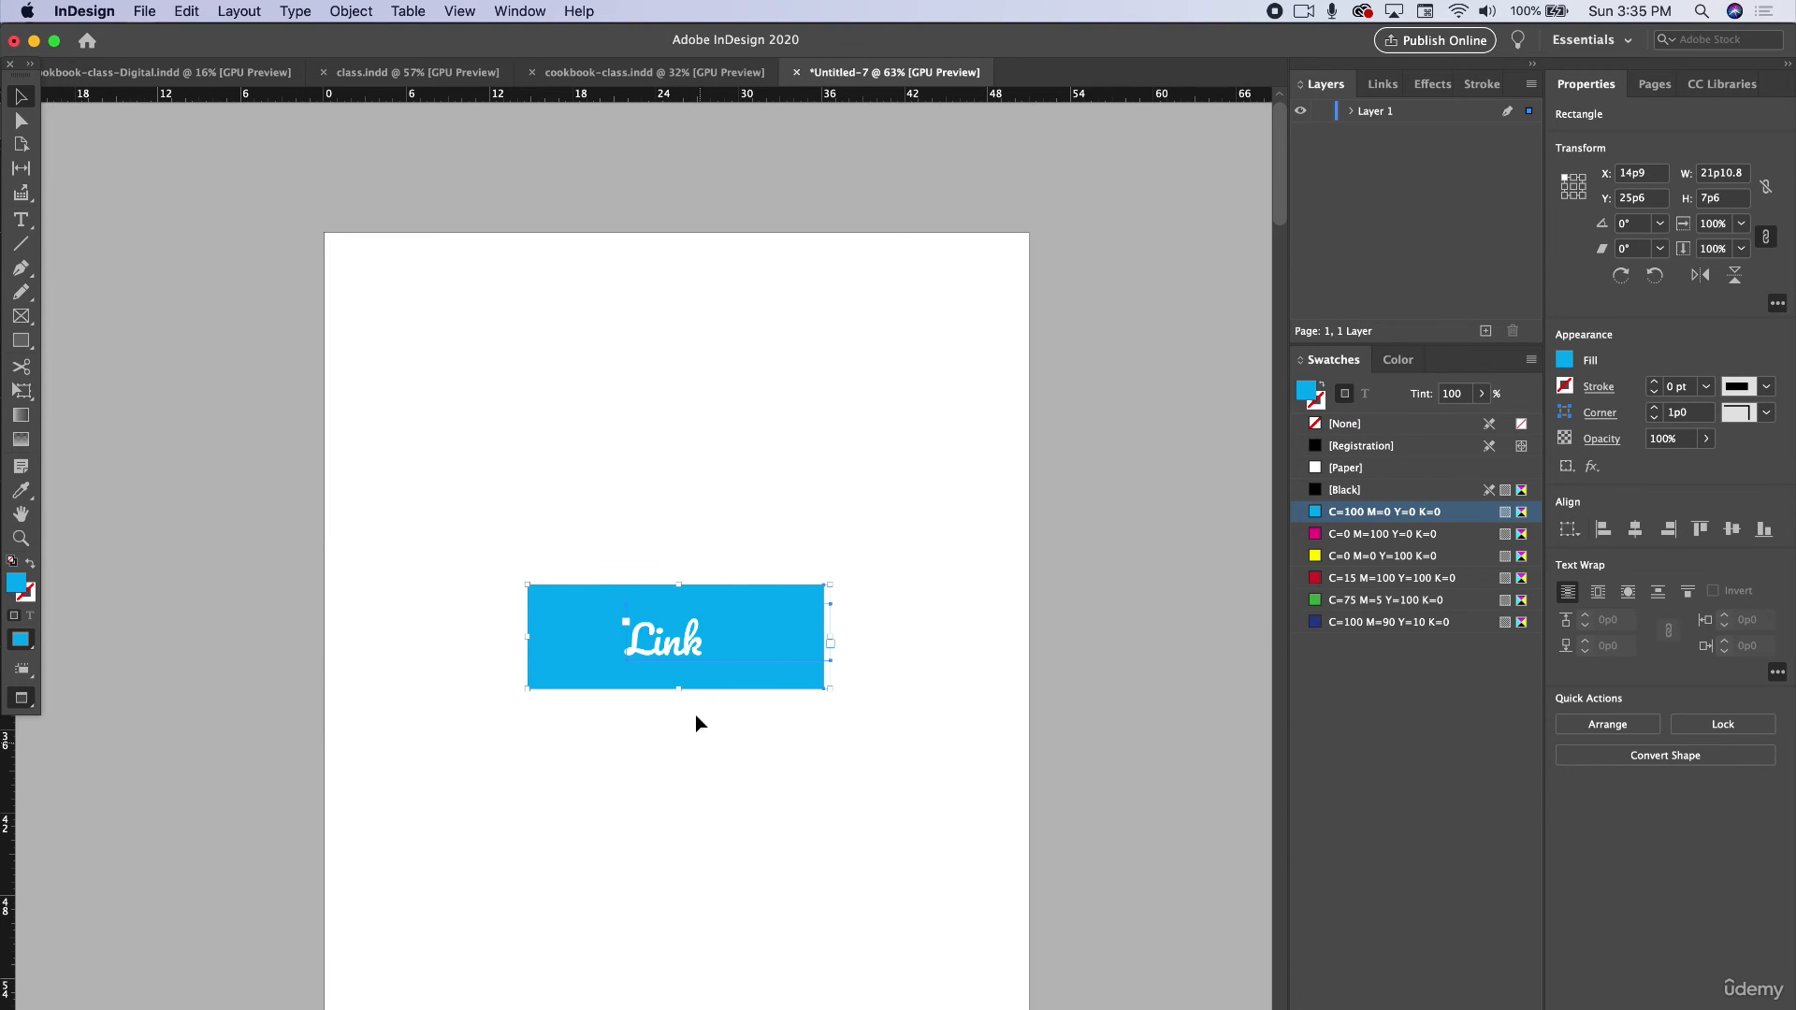
right_click(612, 630)
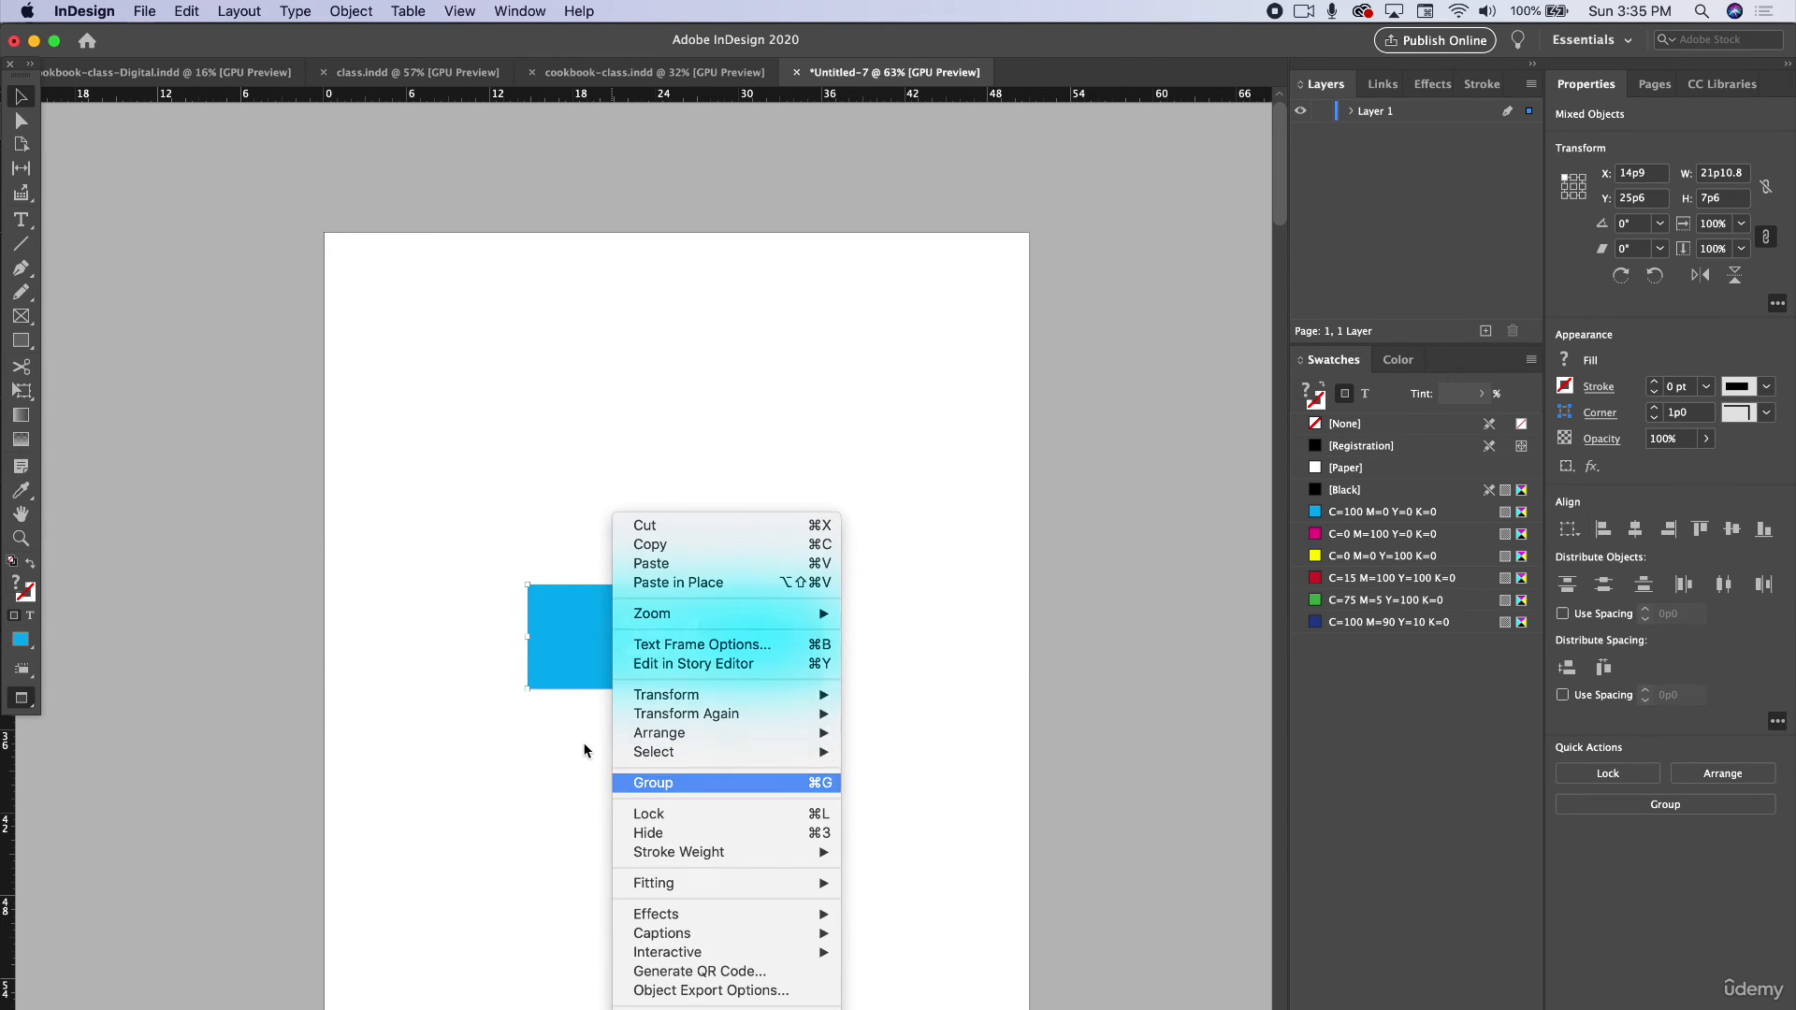
left_click(685, 782)
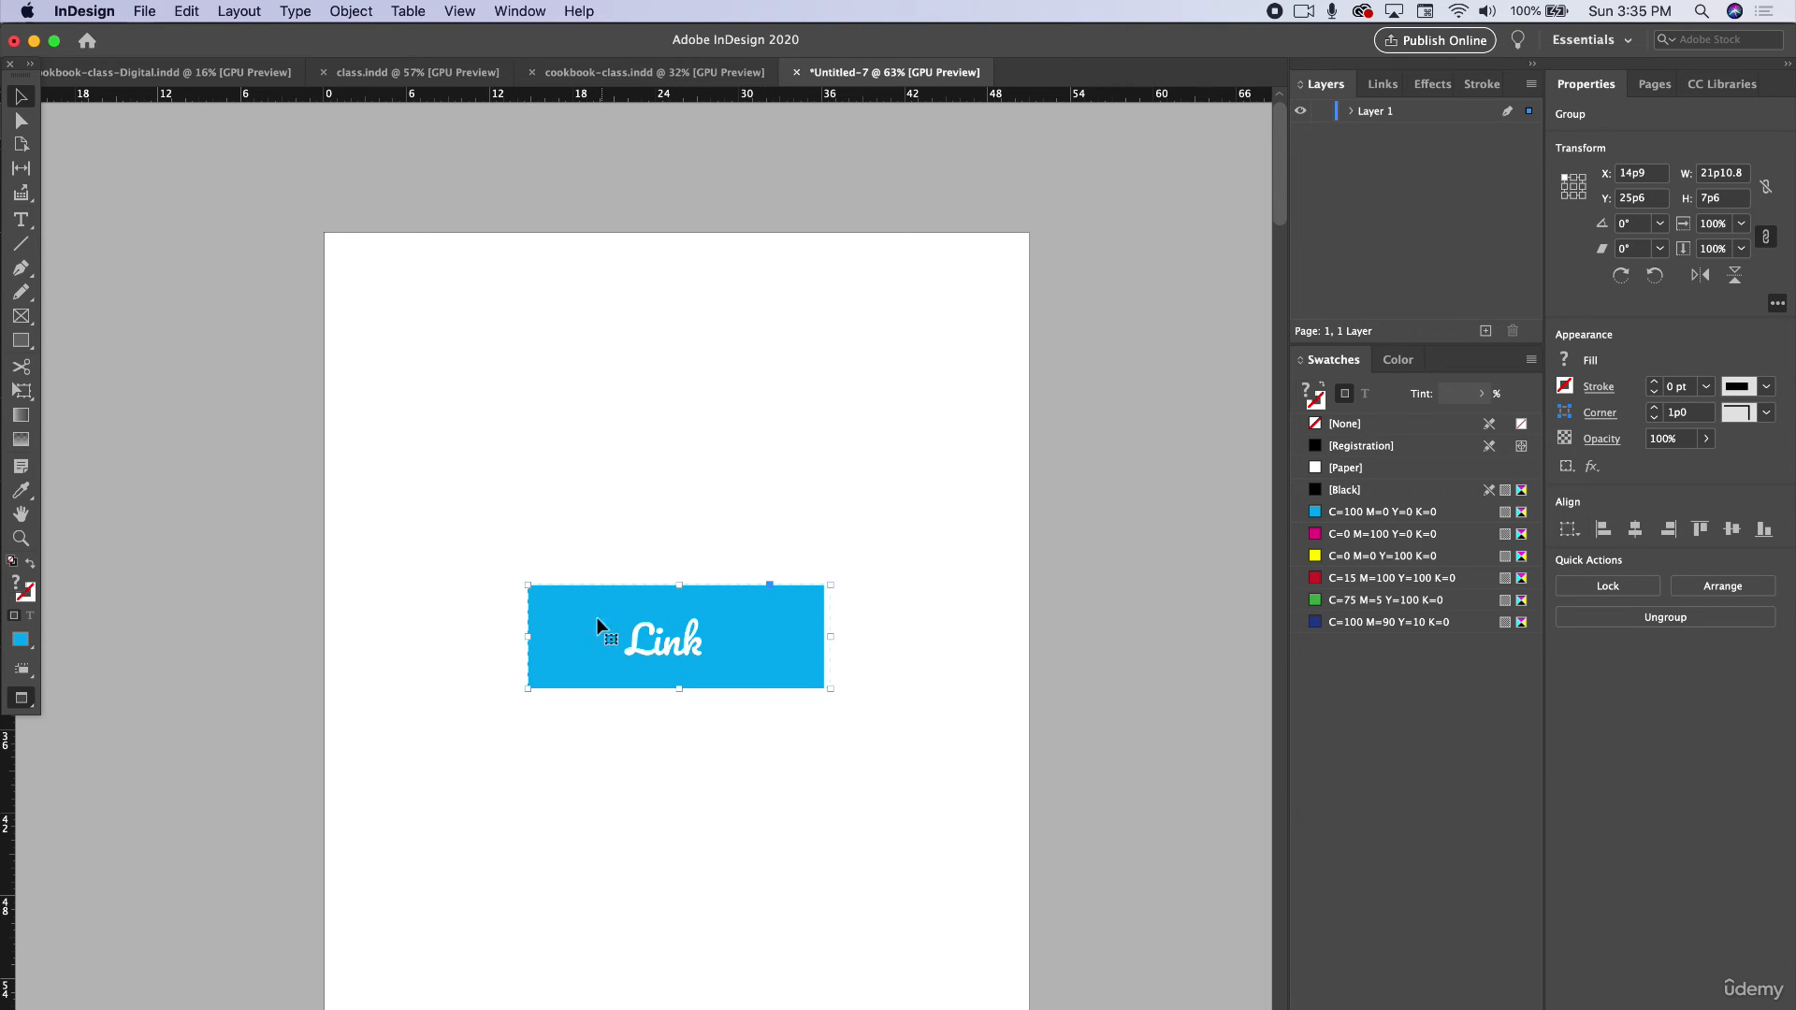
right_click(563, 636)
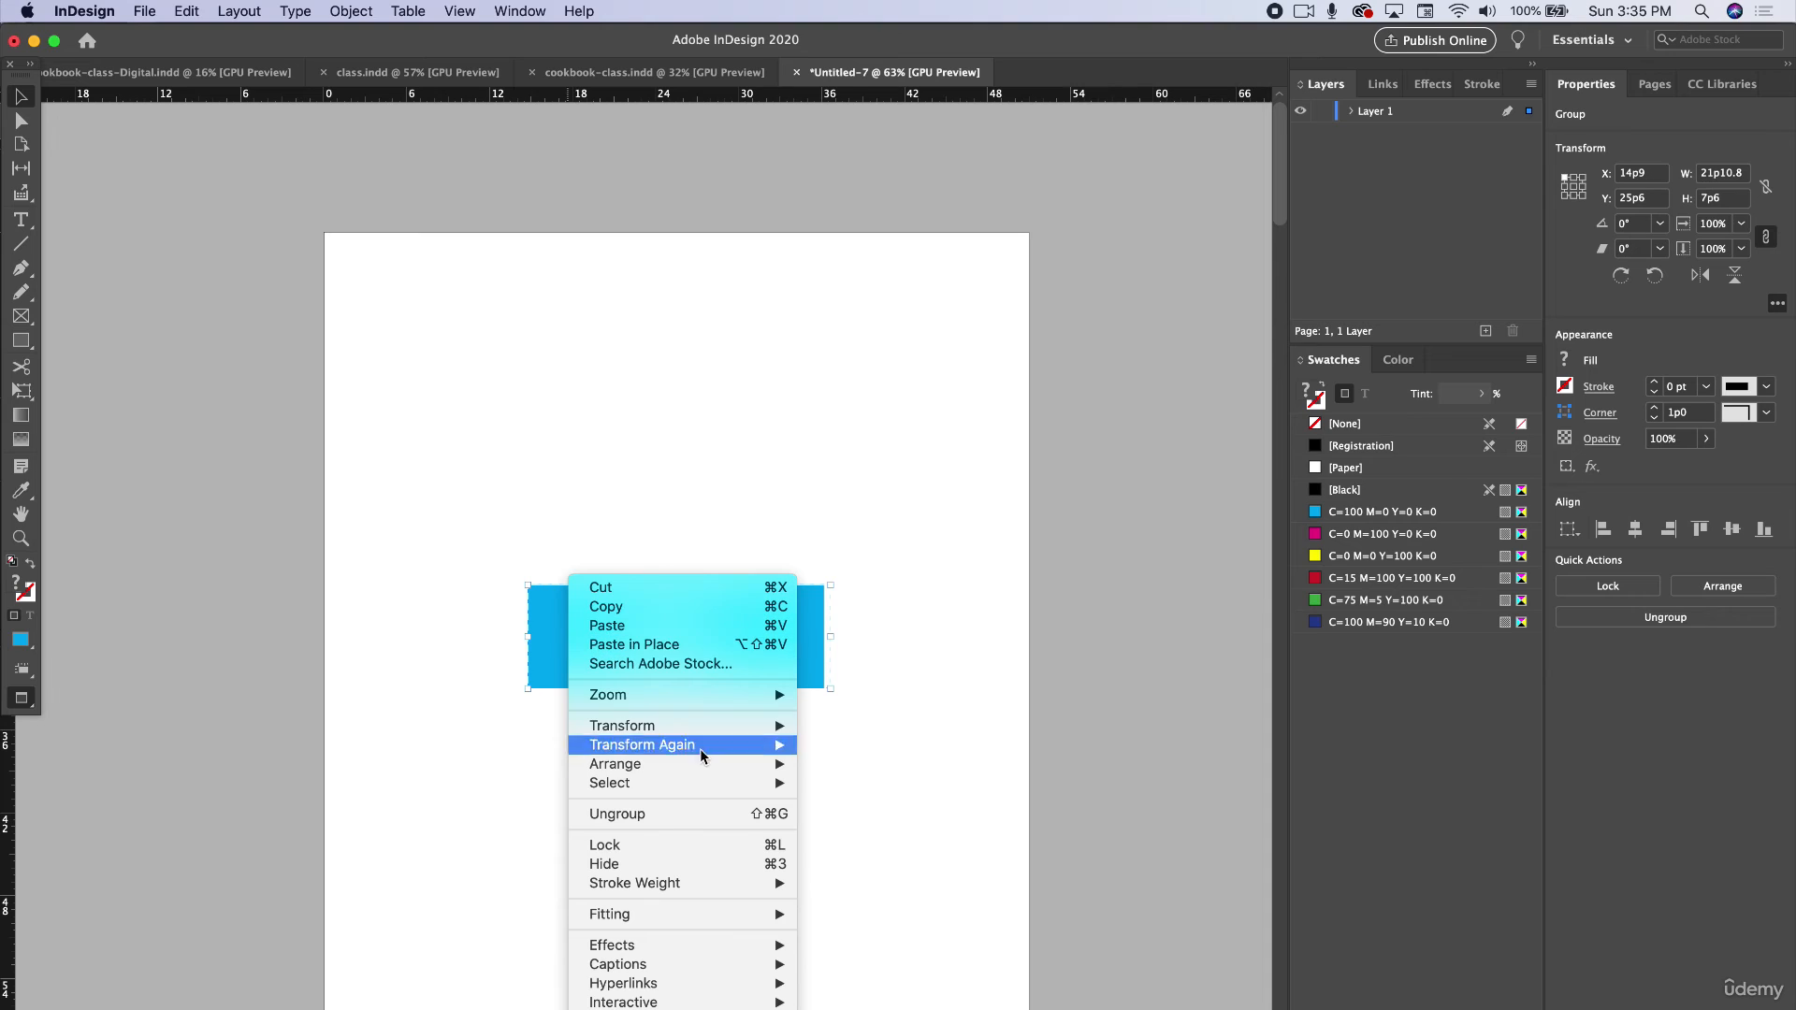
mouse_move(714, 990)
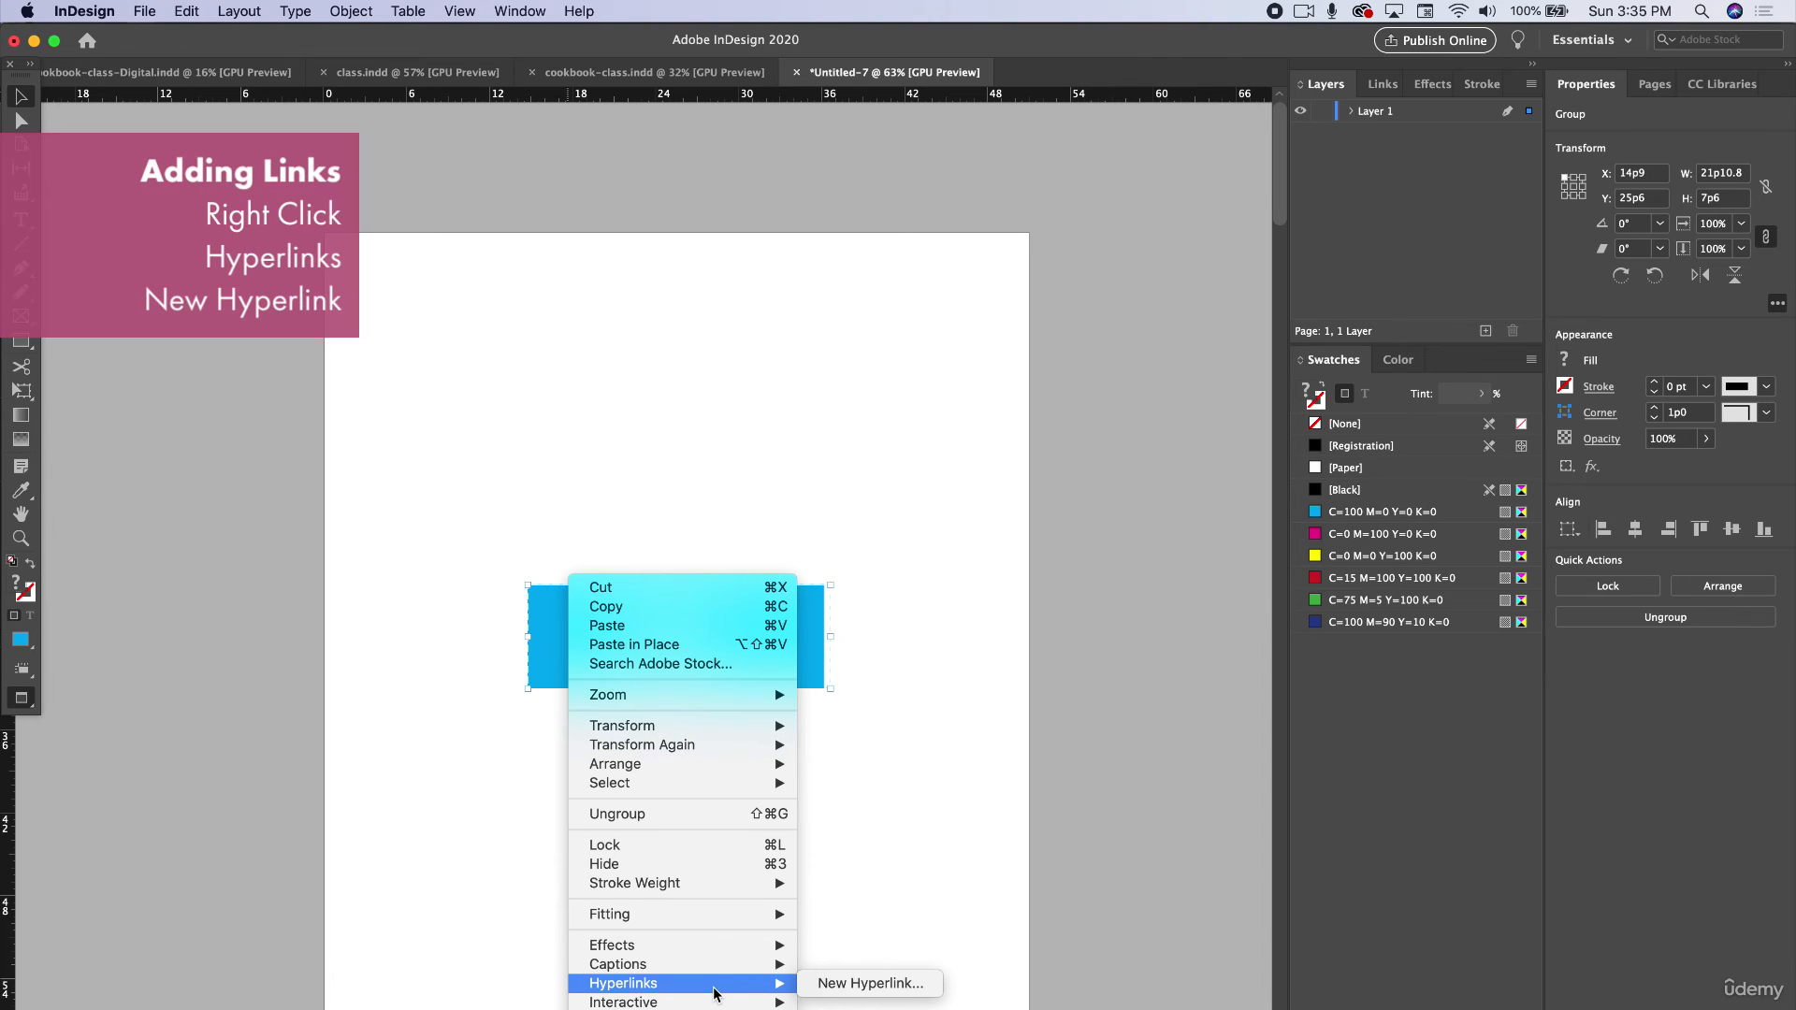
left_click(839, 983)
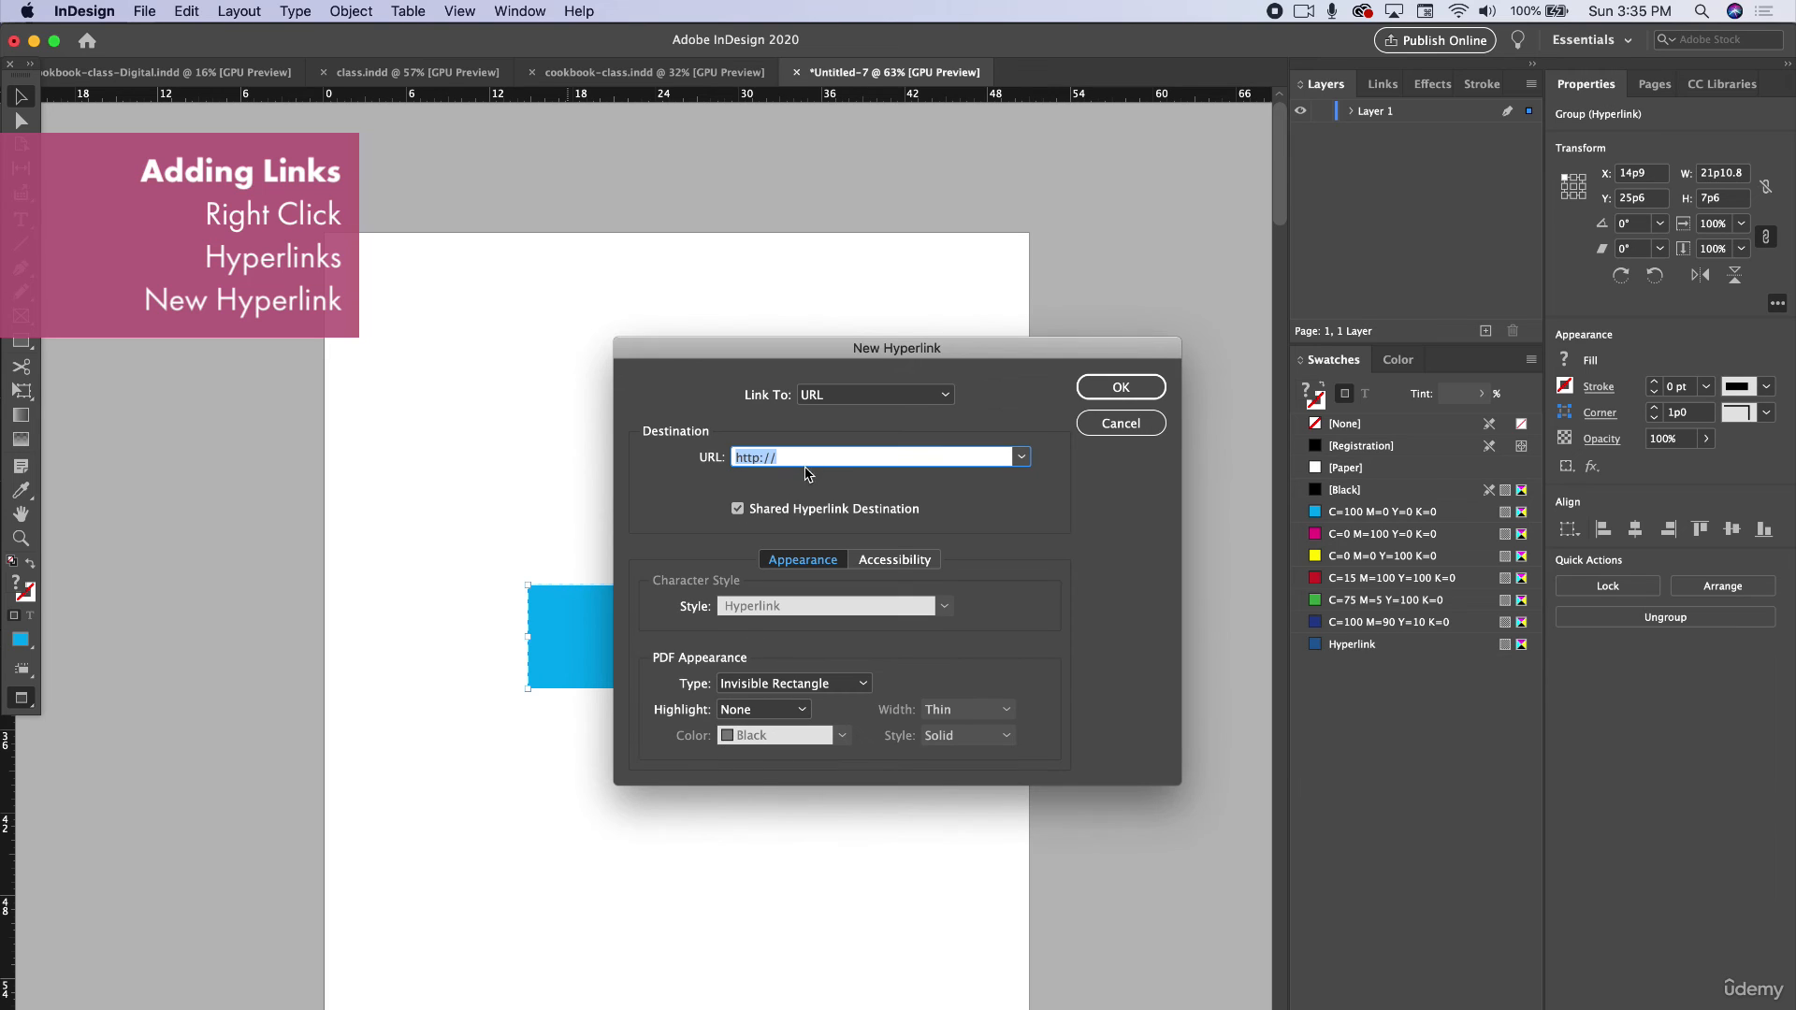
left_click(805, 465)
type("google.com")
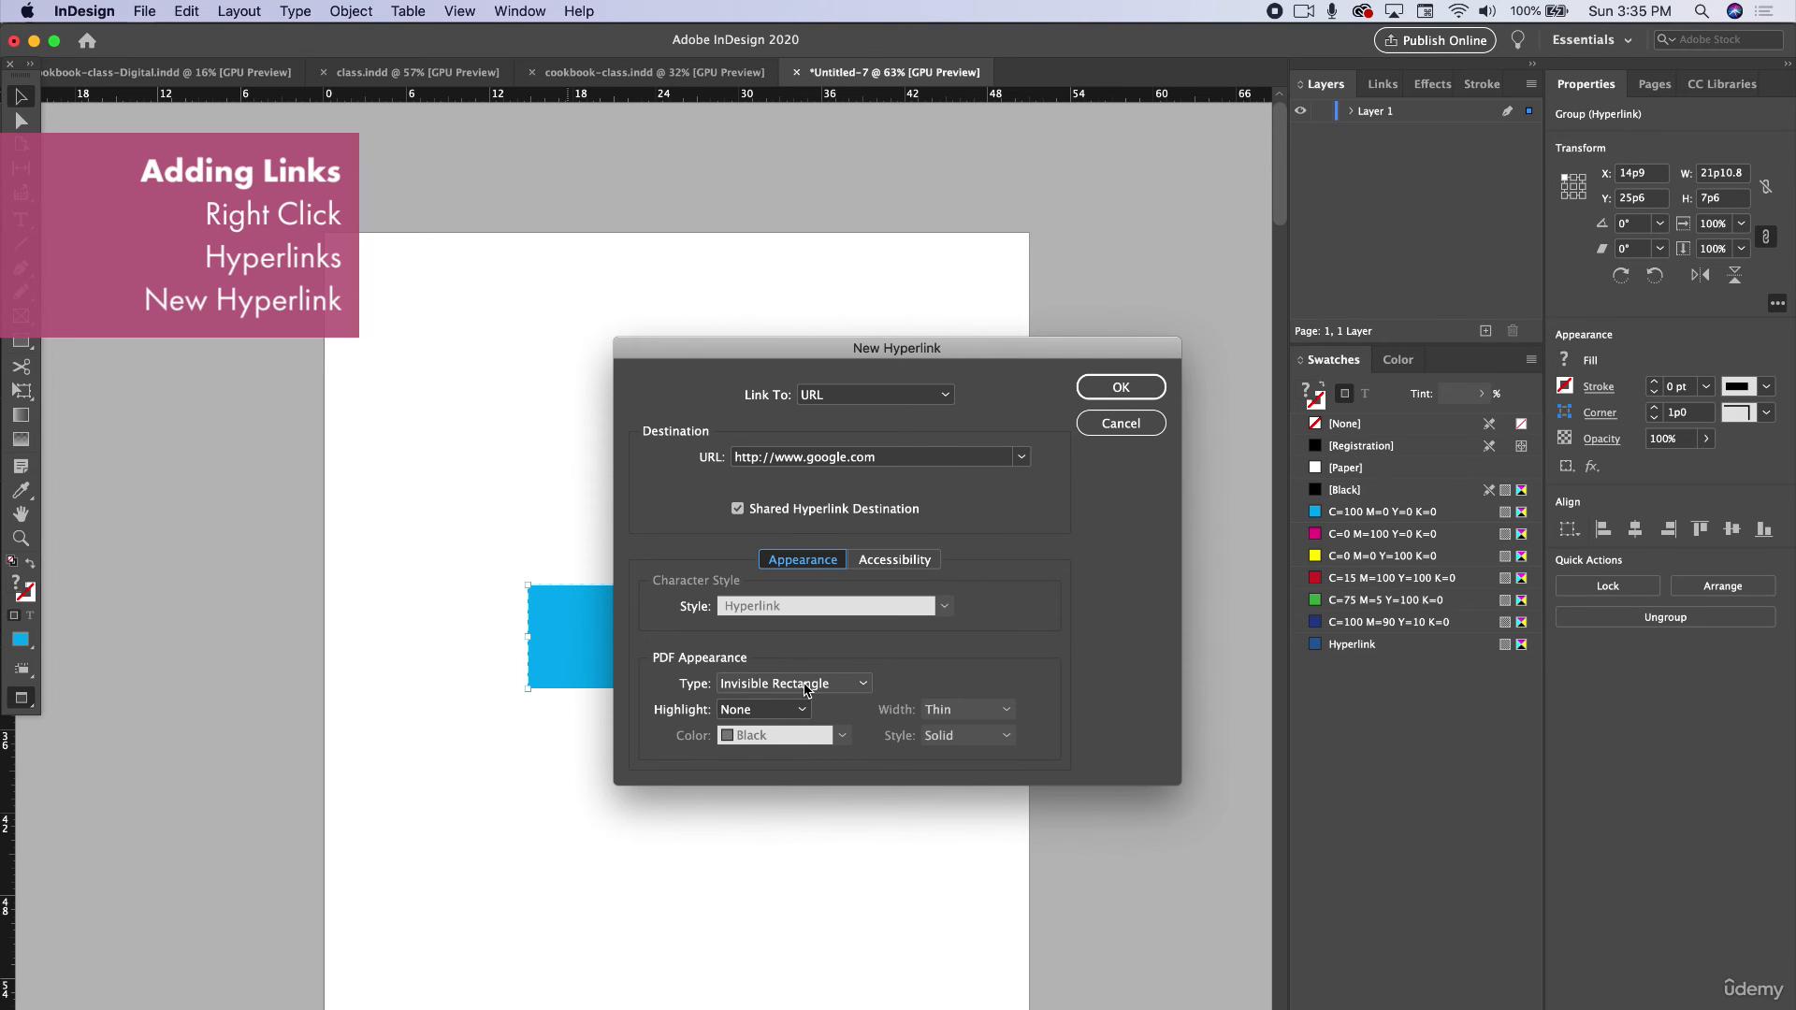
Try the Visible Rectangle type for the hyperlink's PDF appearance, view its colour choices, and restore Invisible Rectangle.
left_click(805, 688)
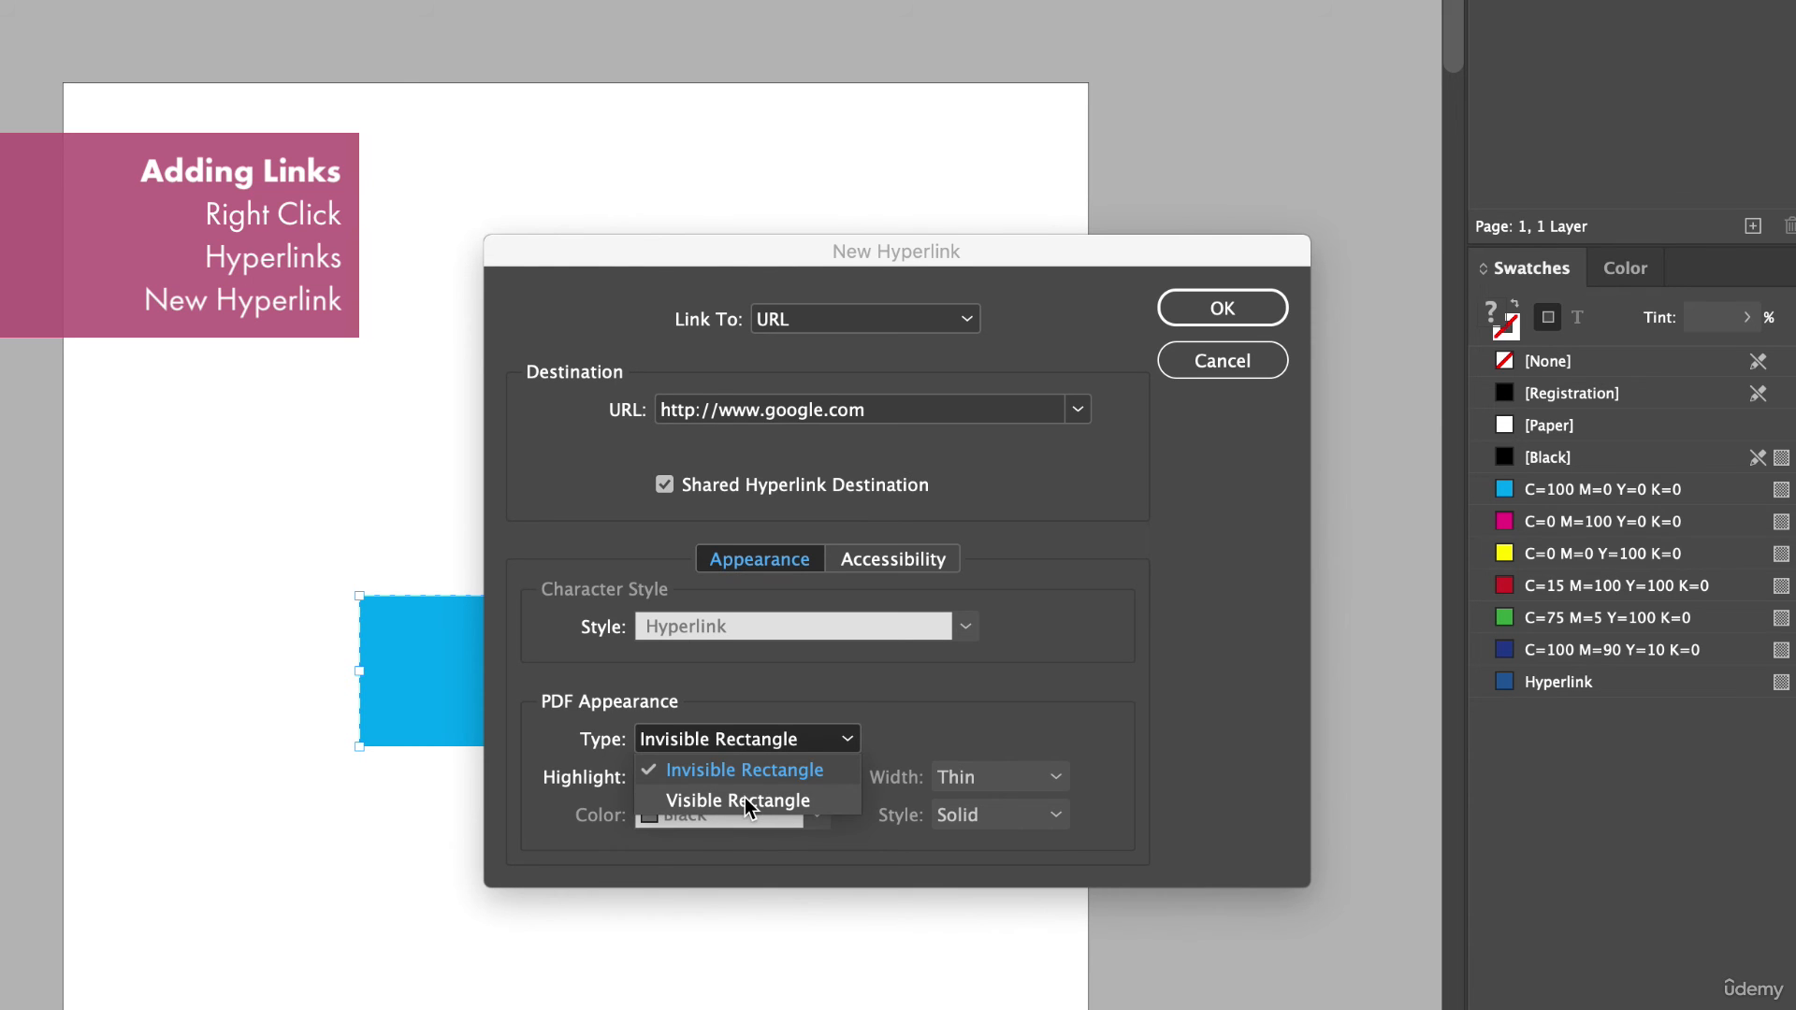
left_click(744, 801)
left_click(820, 814)
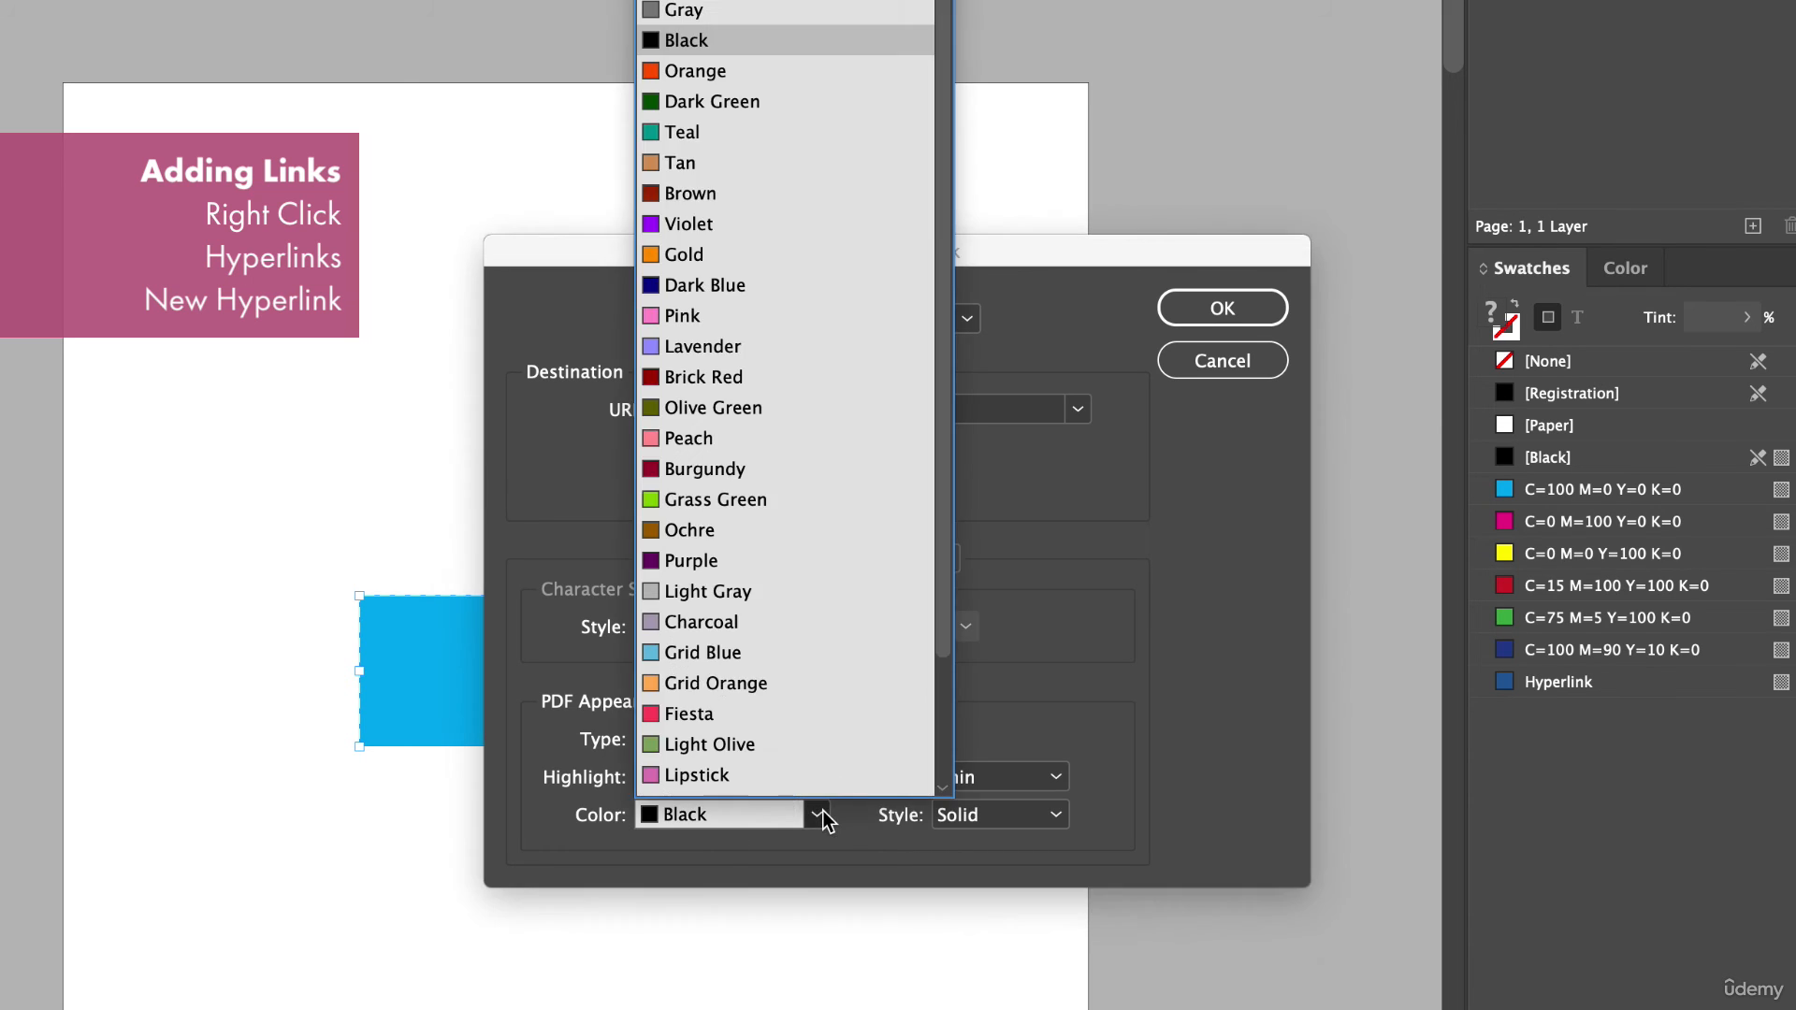
left_click(1150, 558)
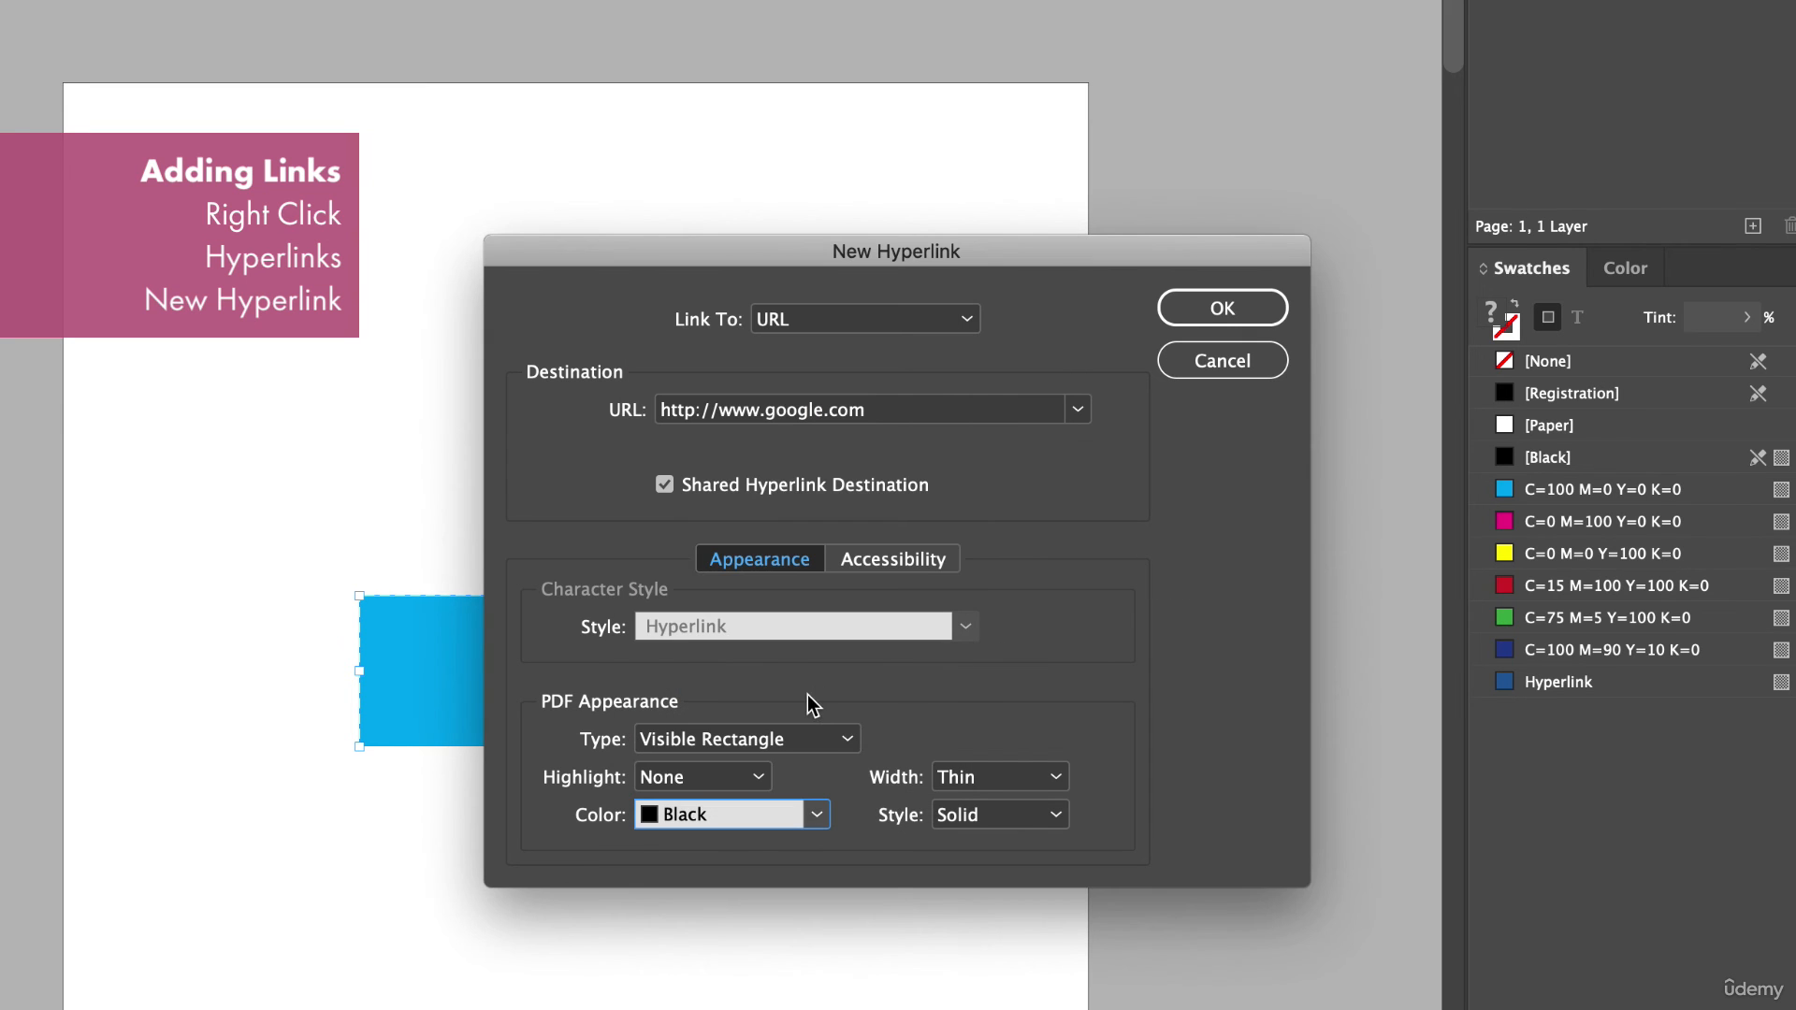
left_click(839, 738)
left_click(757, 767)
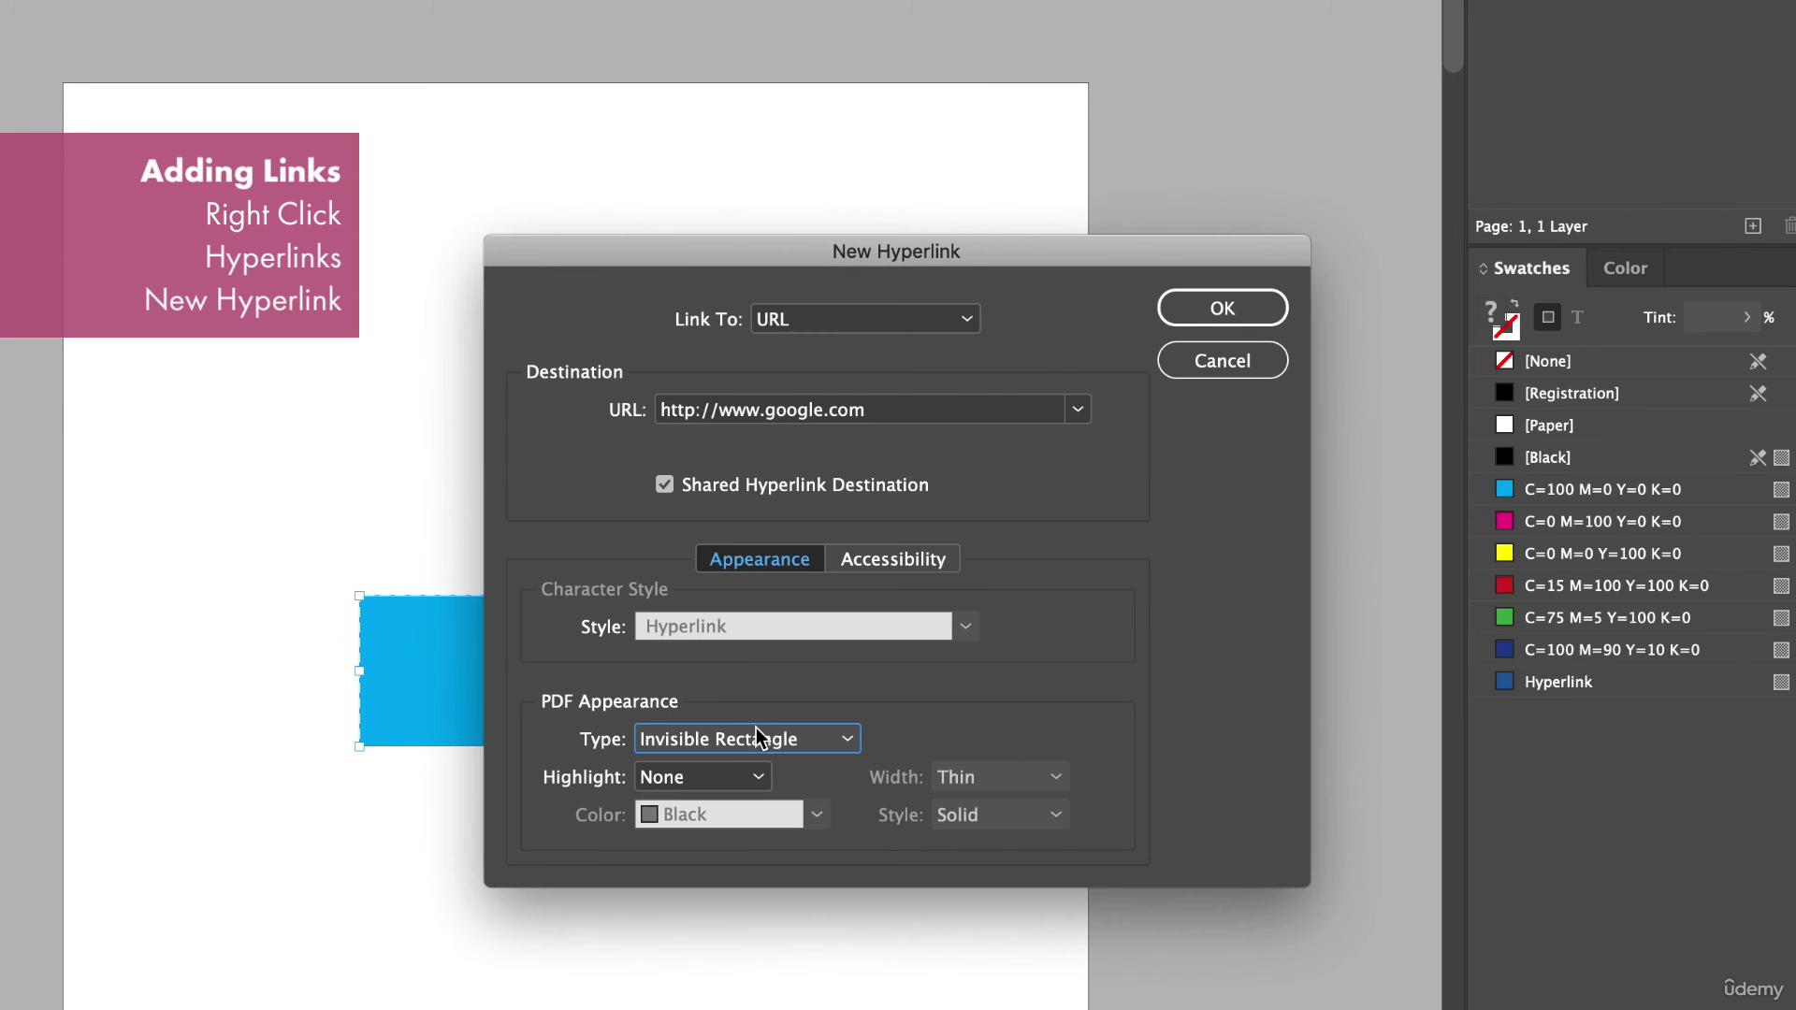
Check the hyperlink's accessibility options, return to its appearance settings and confirm the new hyperlink.
left_click(889, 557)
left_click(791, 564)
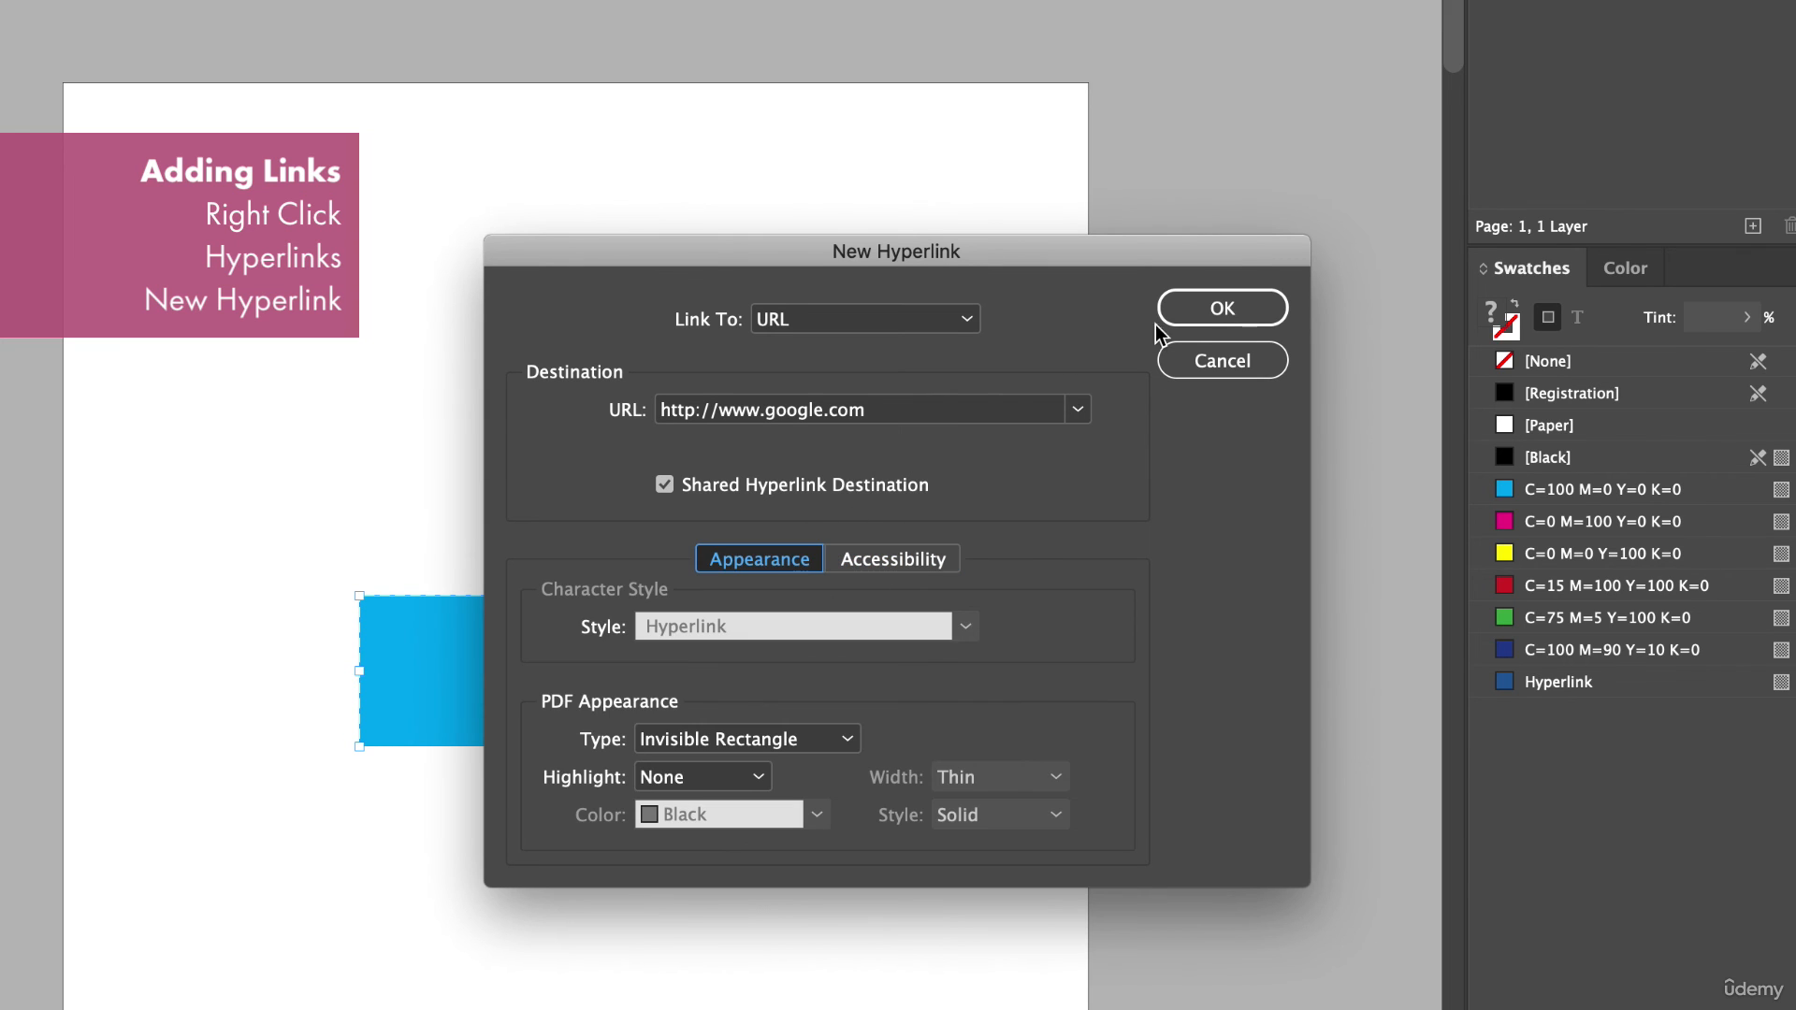
left_click(1186, 314)
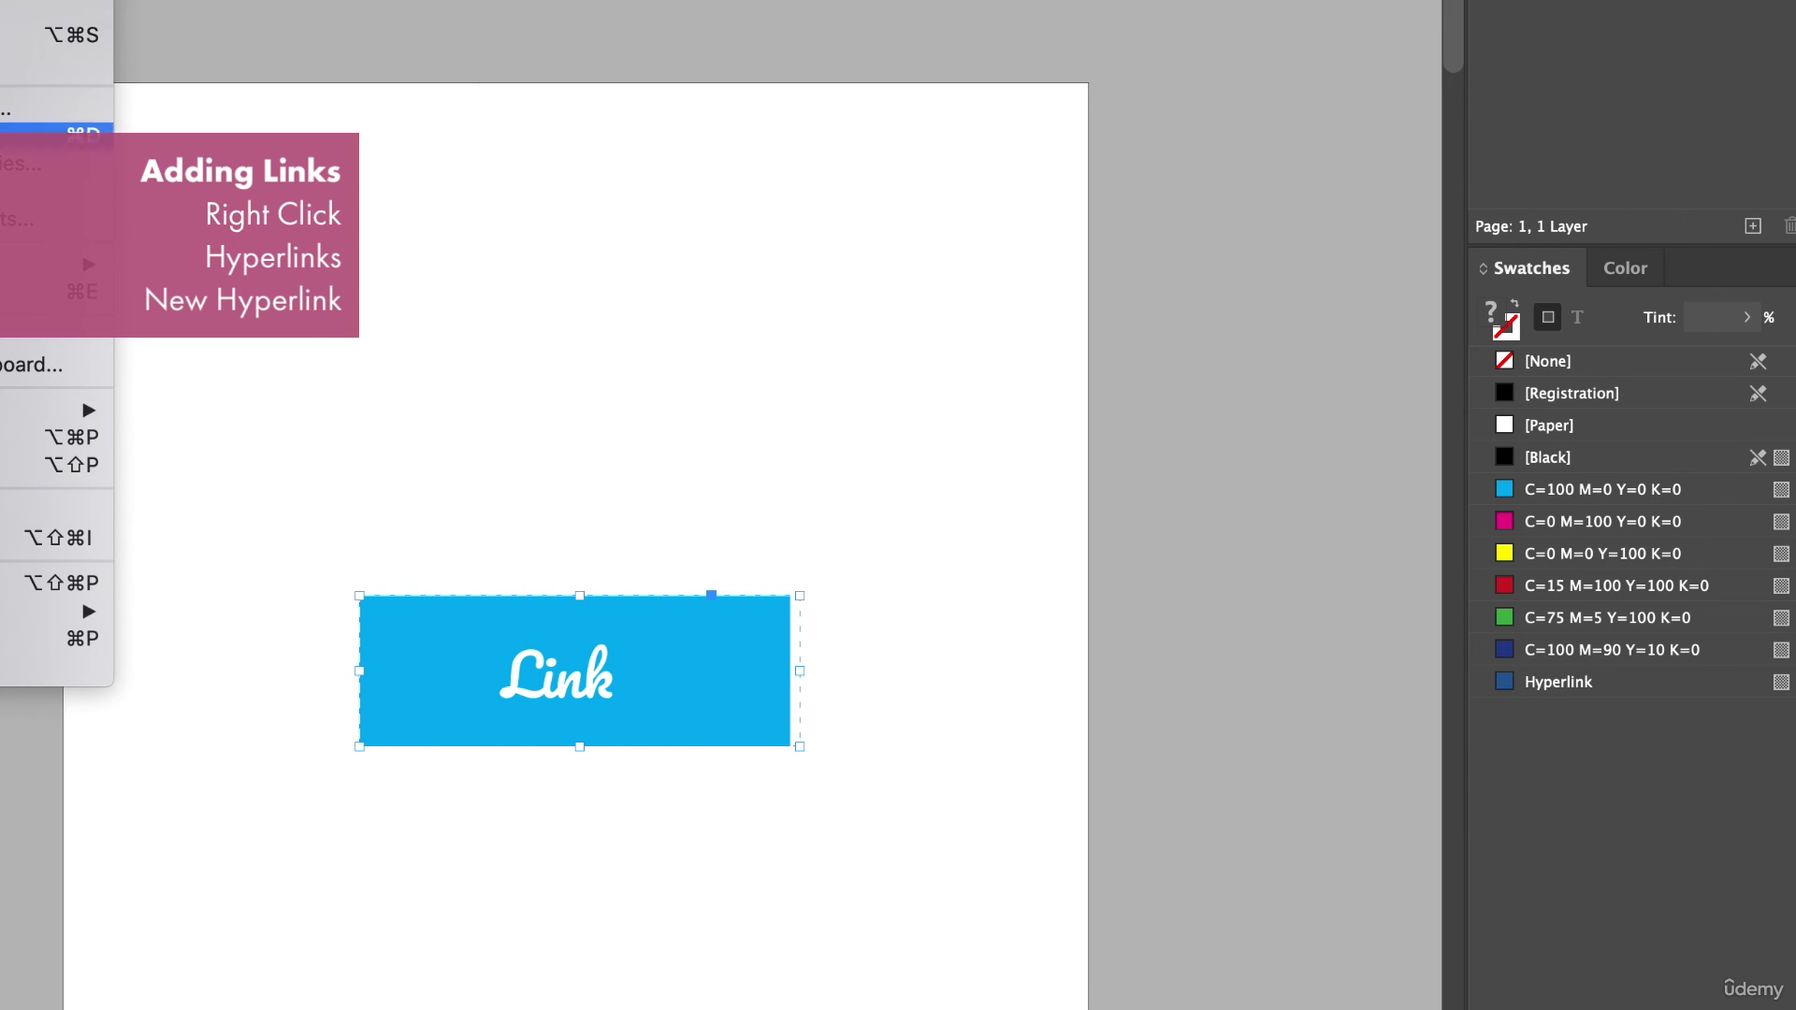
Export the document to the Desktop as an Adobe PDF (Interactive) file named Untitled-7.
left_click(75, 292)
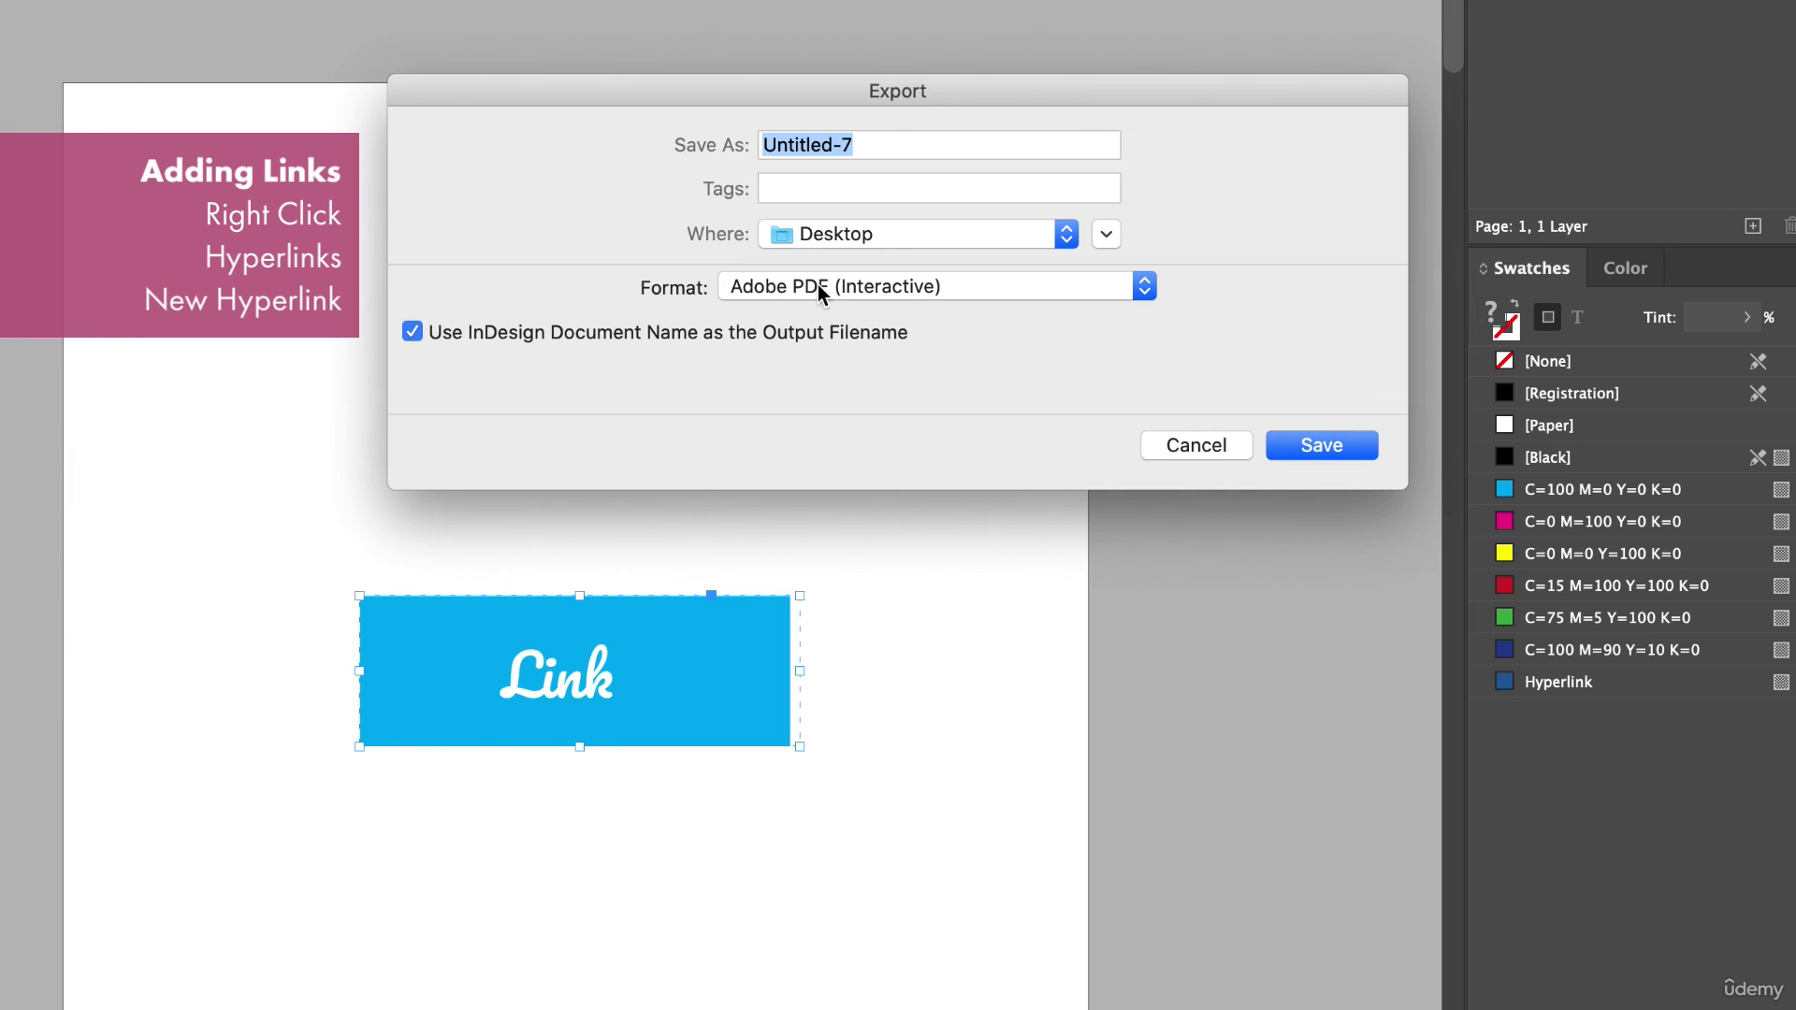
left_click(1329, 449)
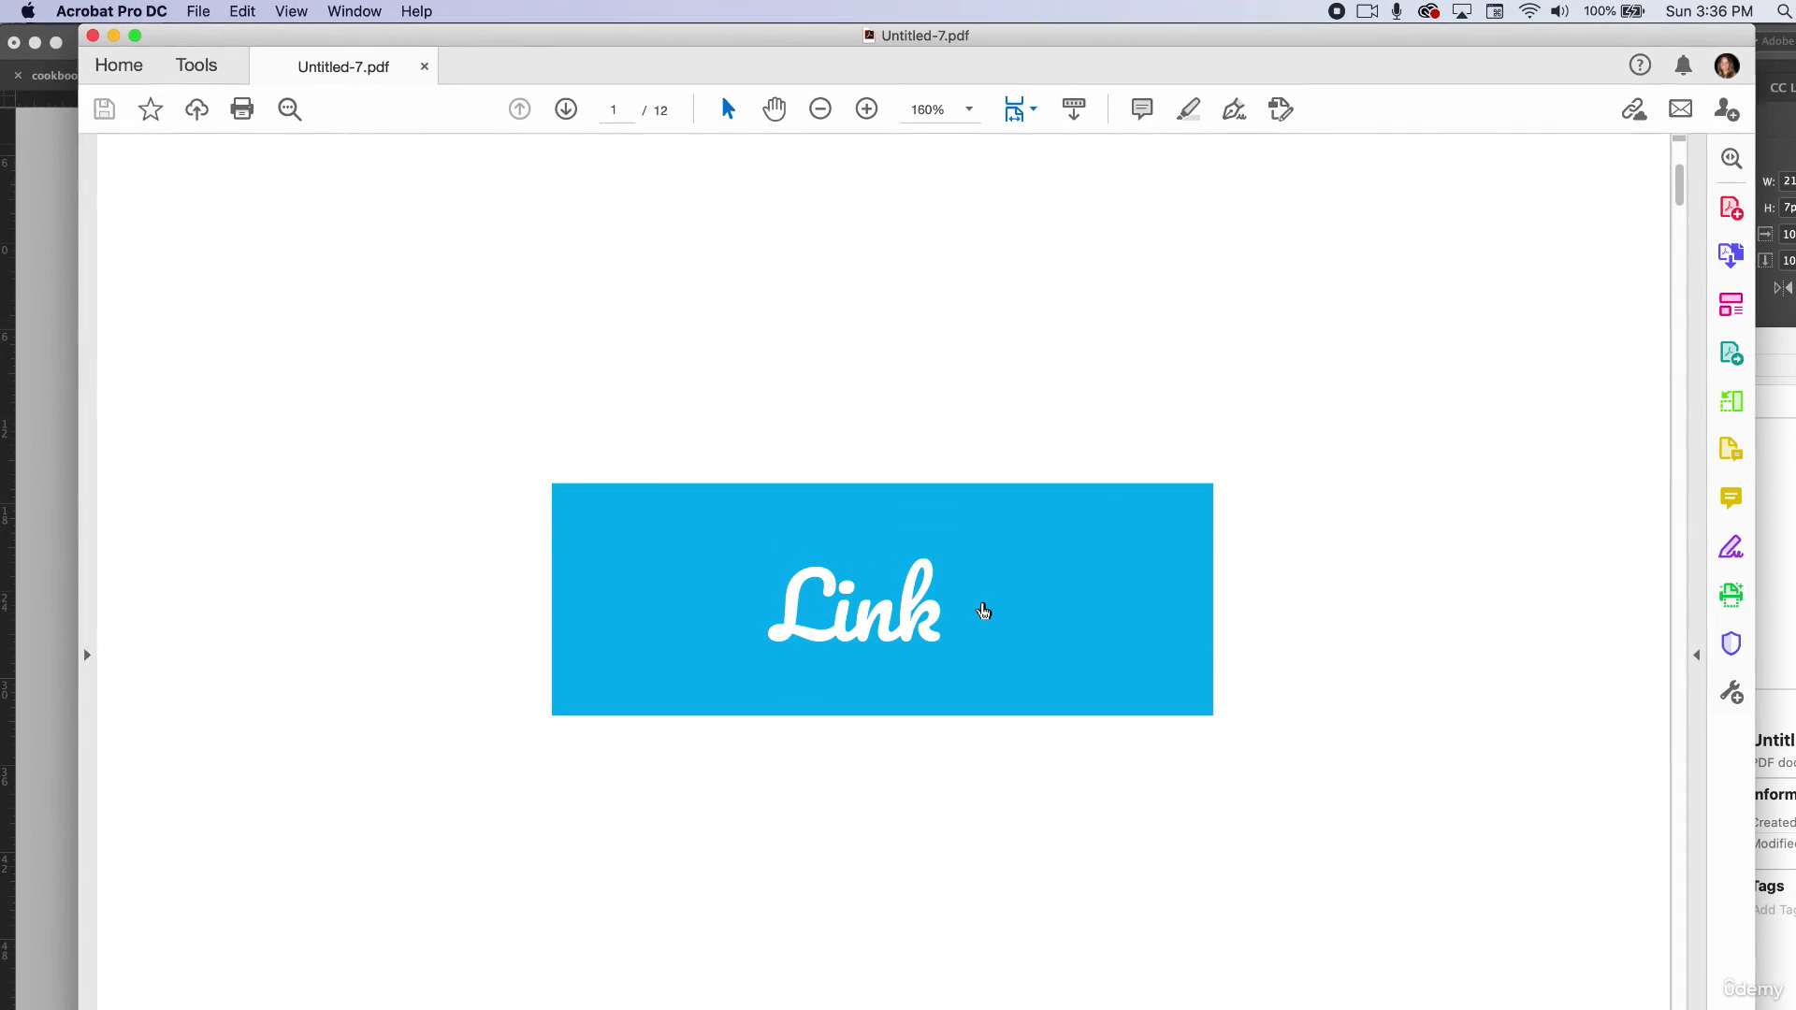
left_click(990, 613)
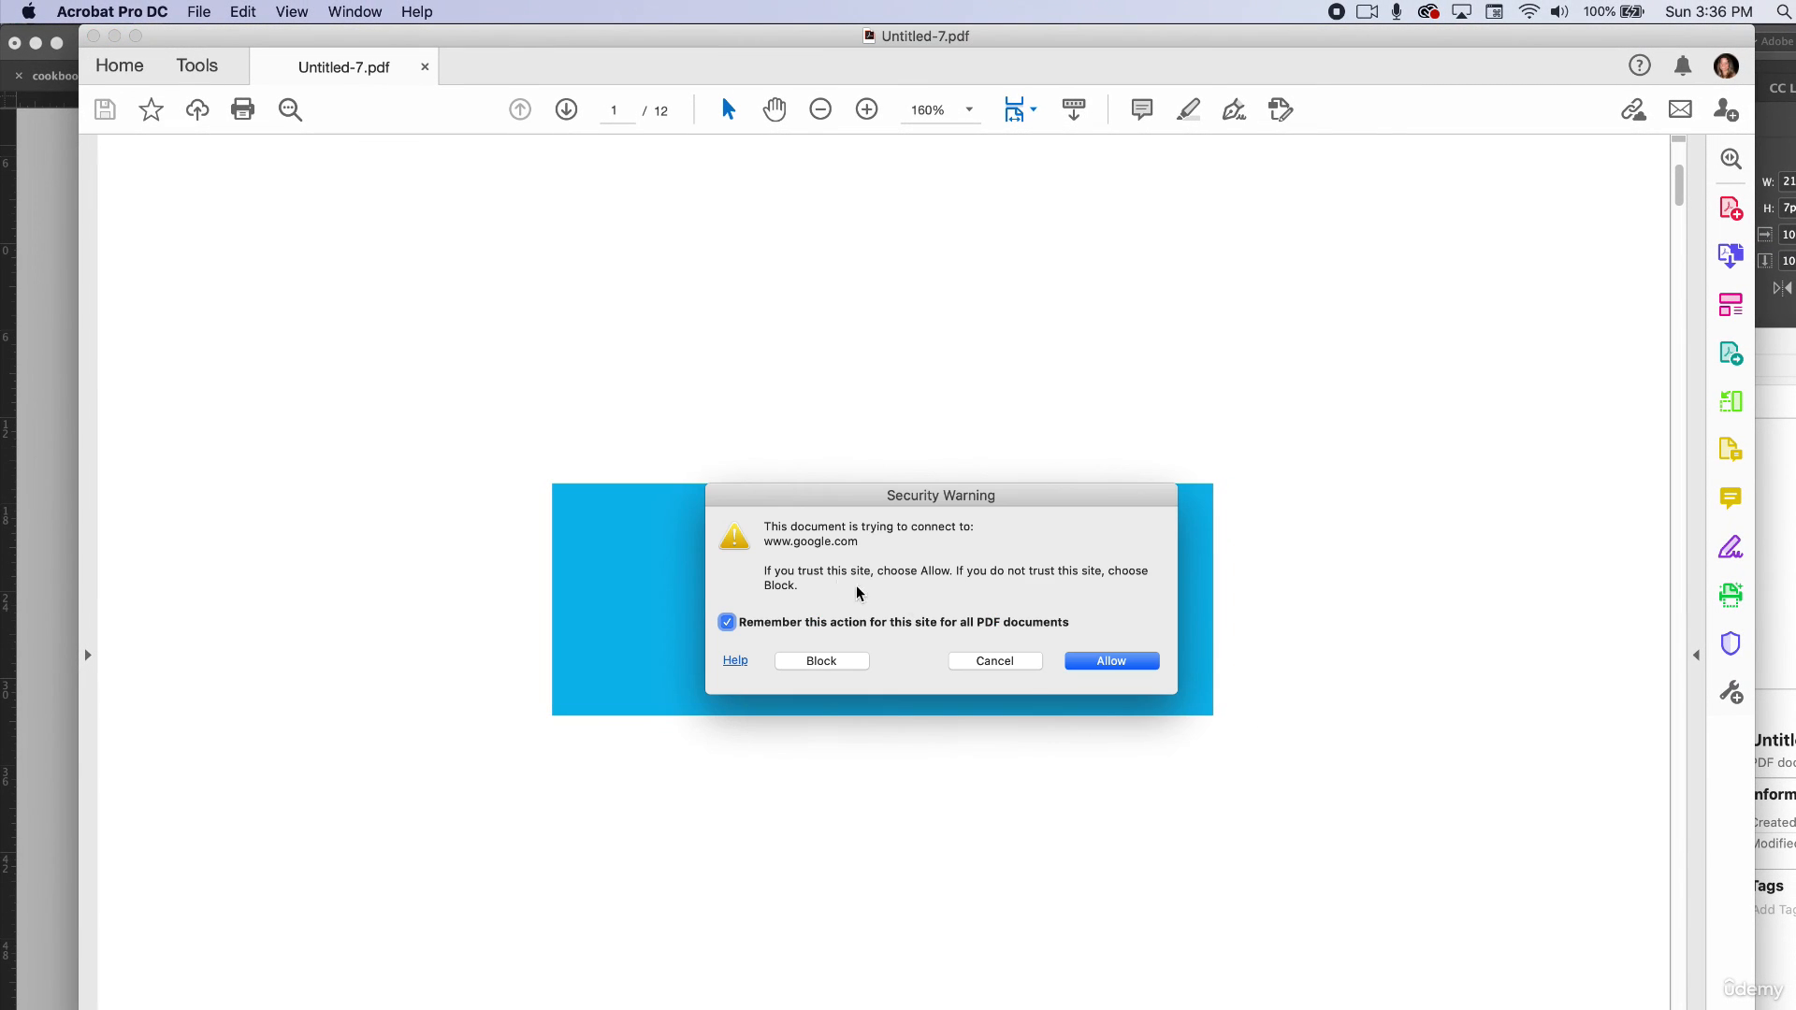
left_click(1096, 663)
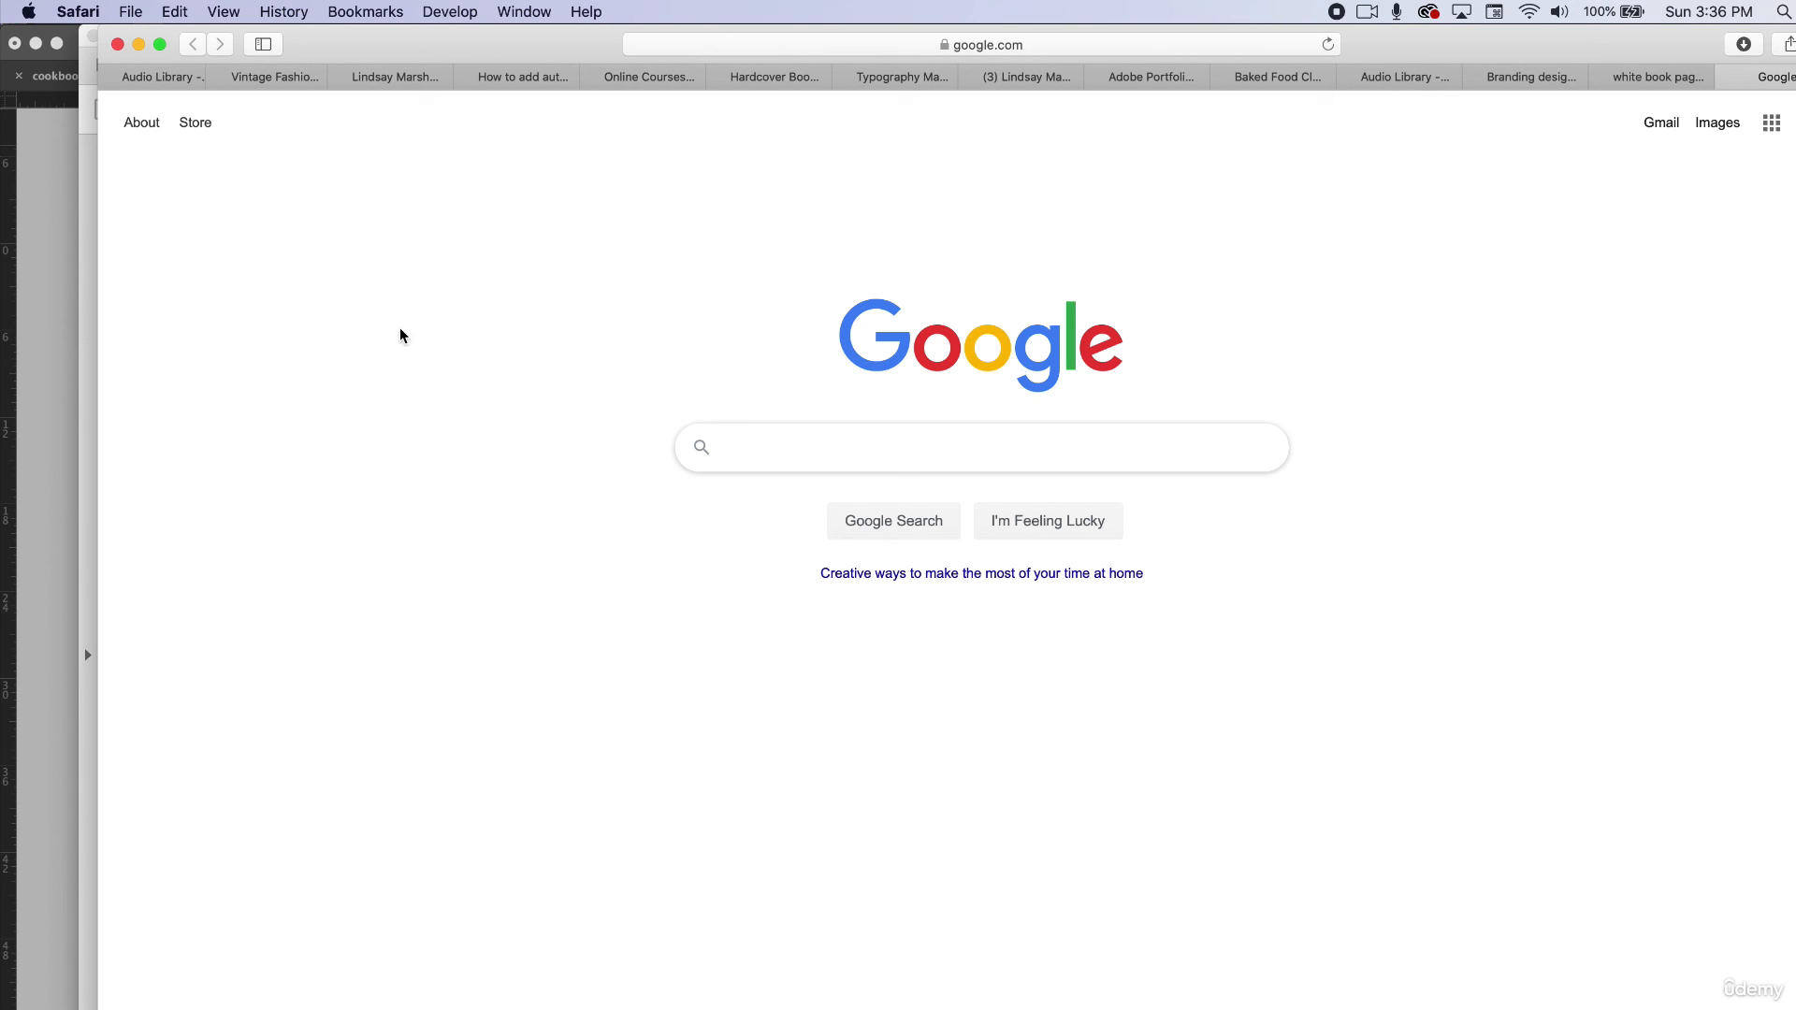
left_click(56, 335)
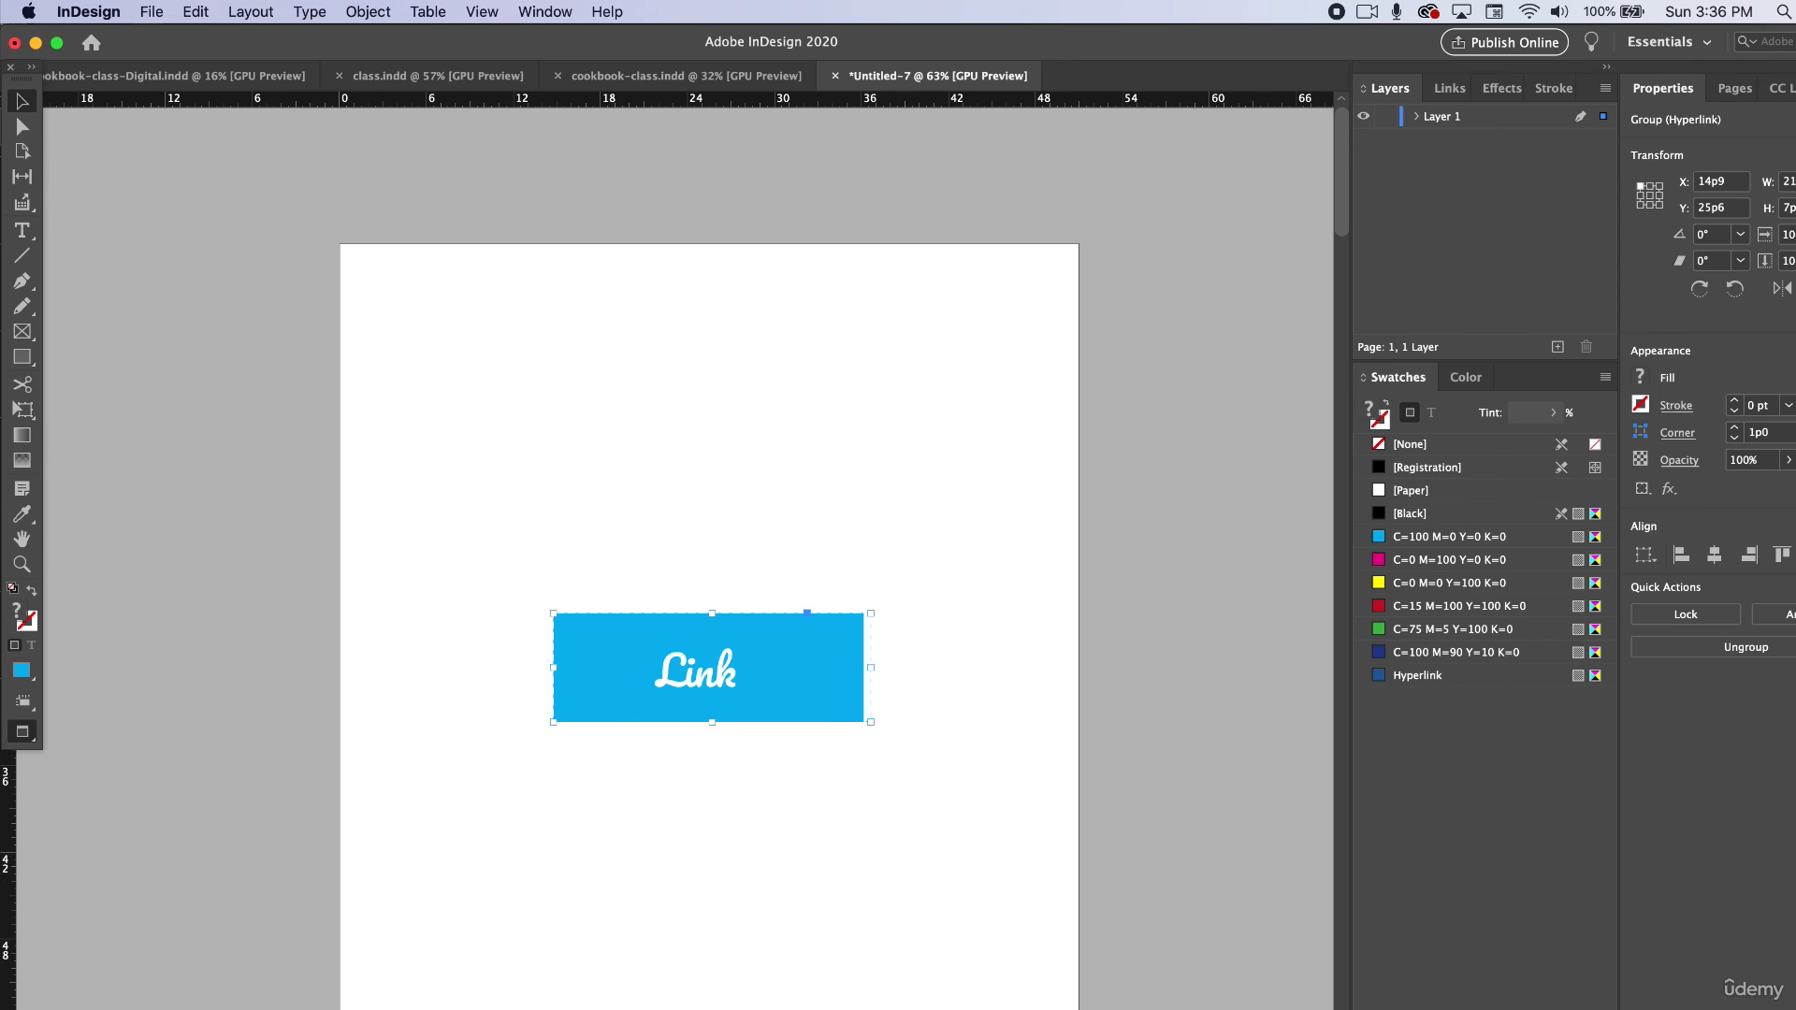
Switch to Acrobat, expand the exported PDF's navigation pane to locate its bookmarks, and switch back to InDesign.
key("super+Tab")
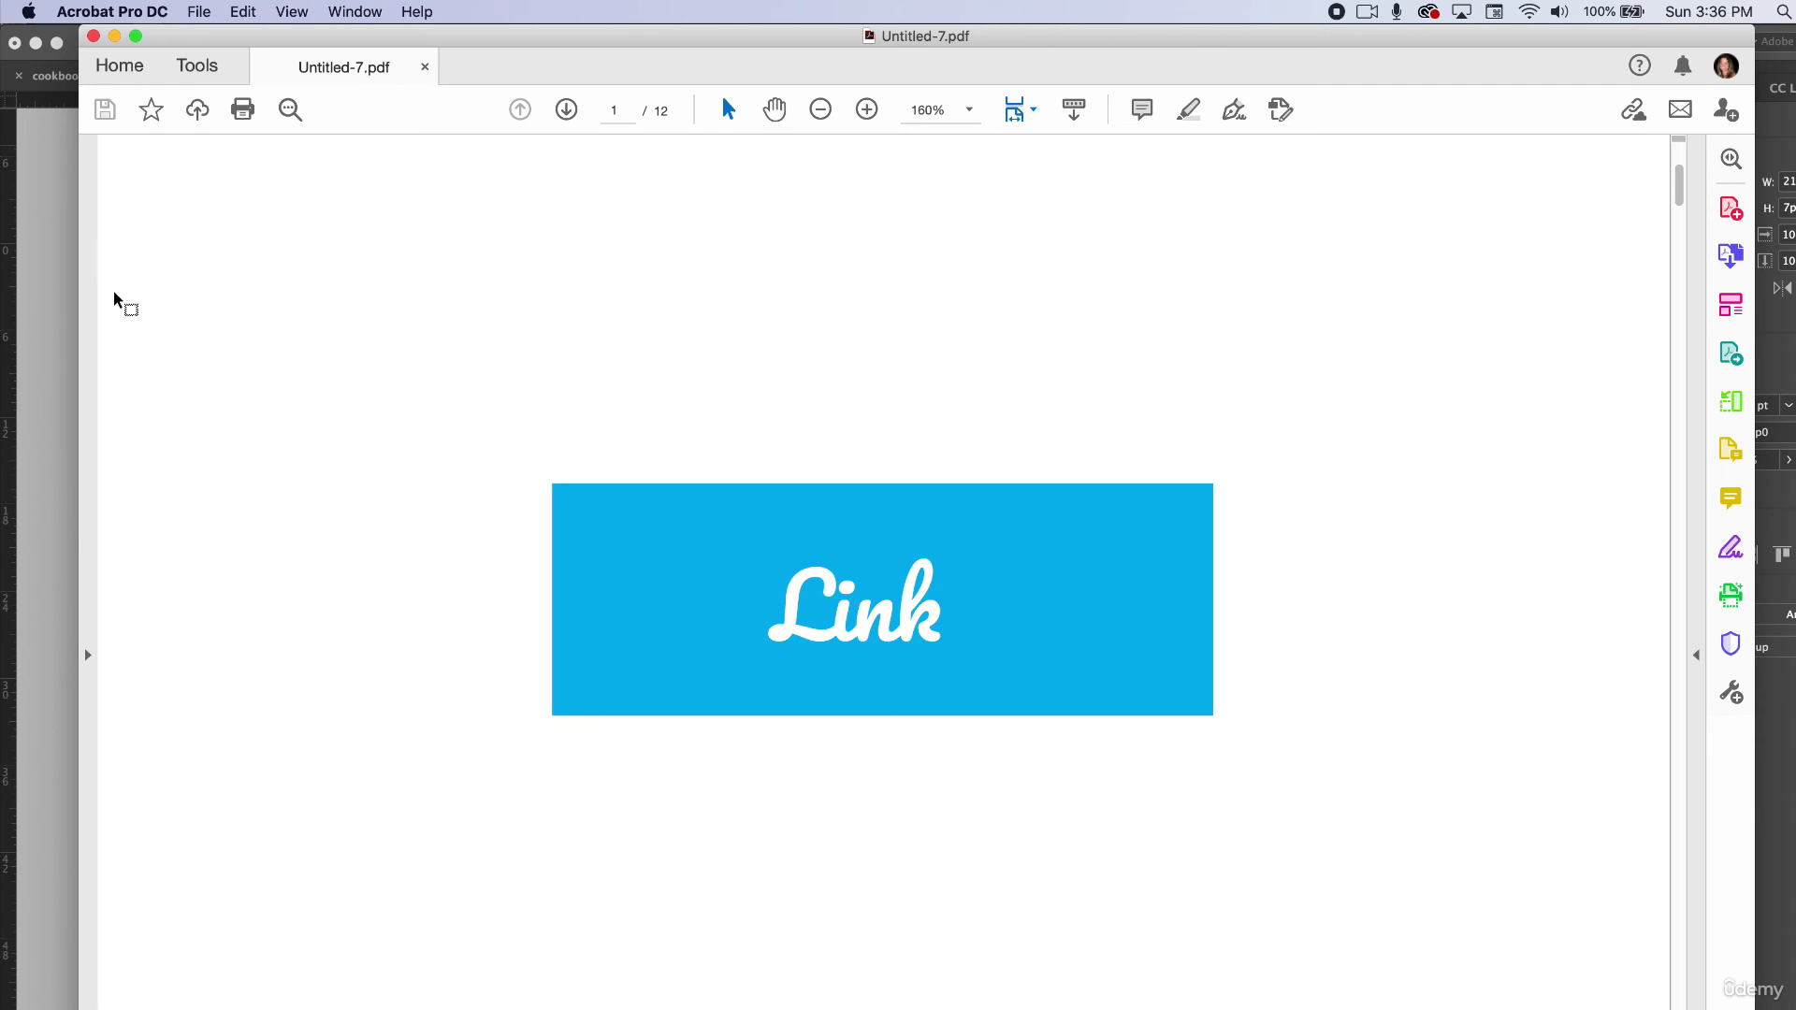
left_click(92, 327)
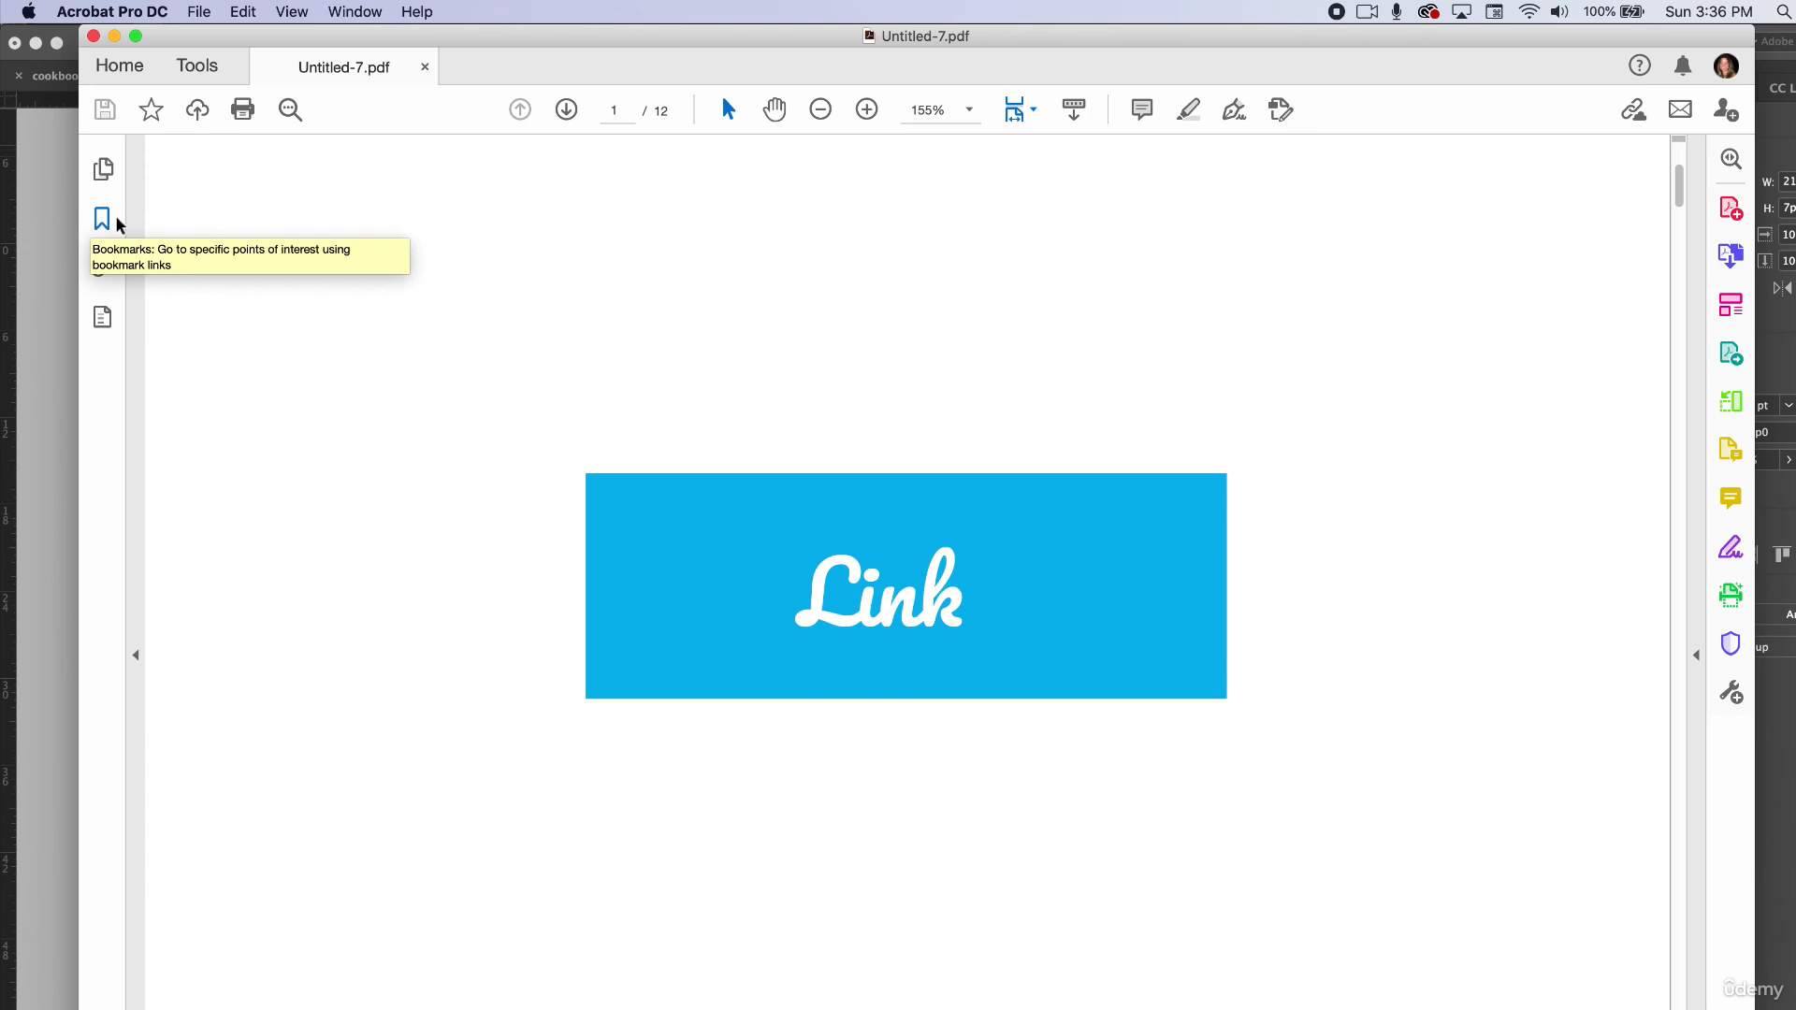
key("super+Tab")
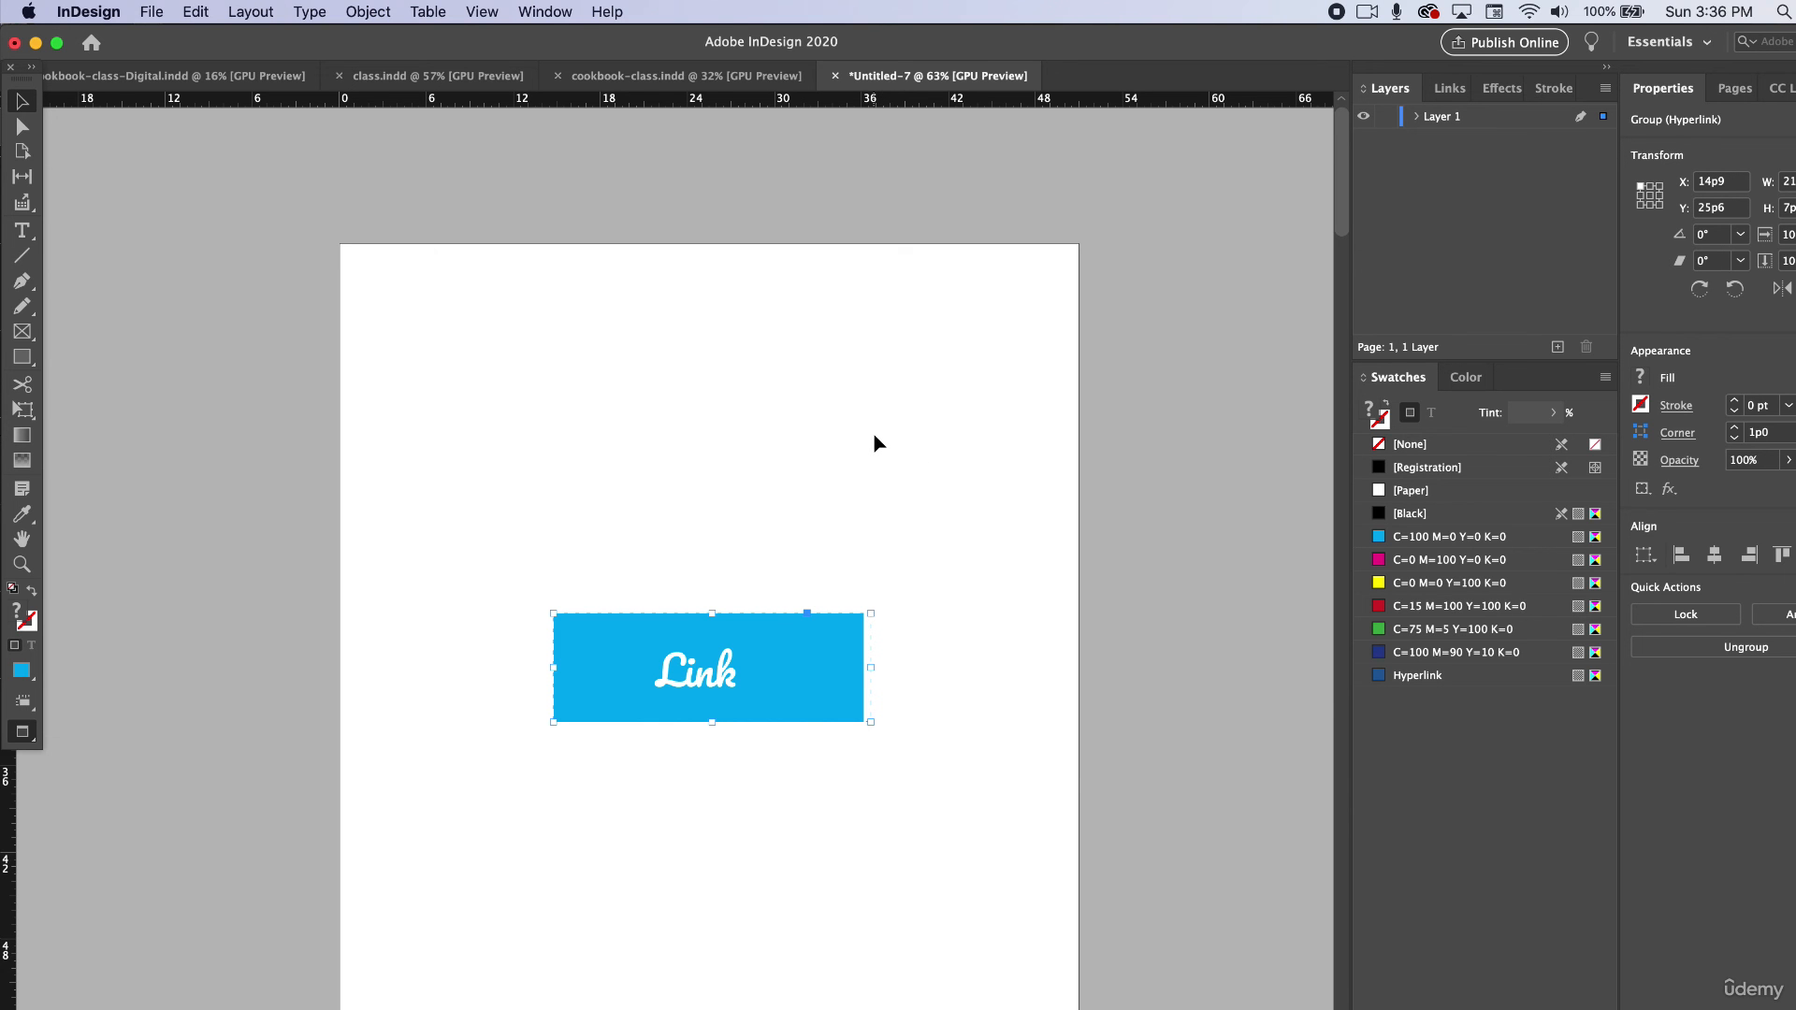